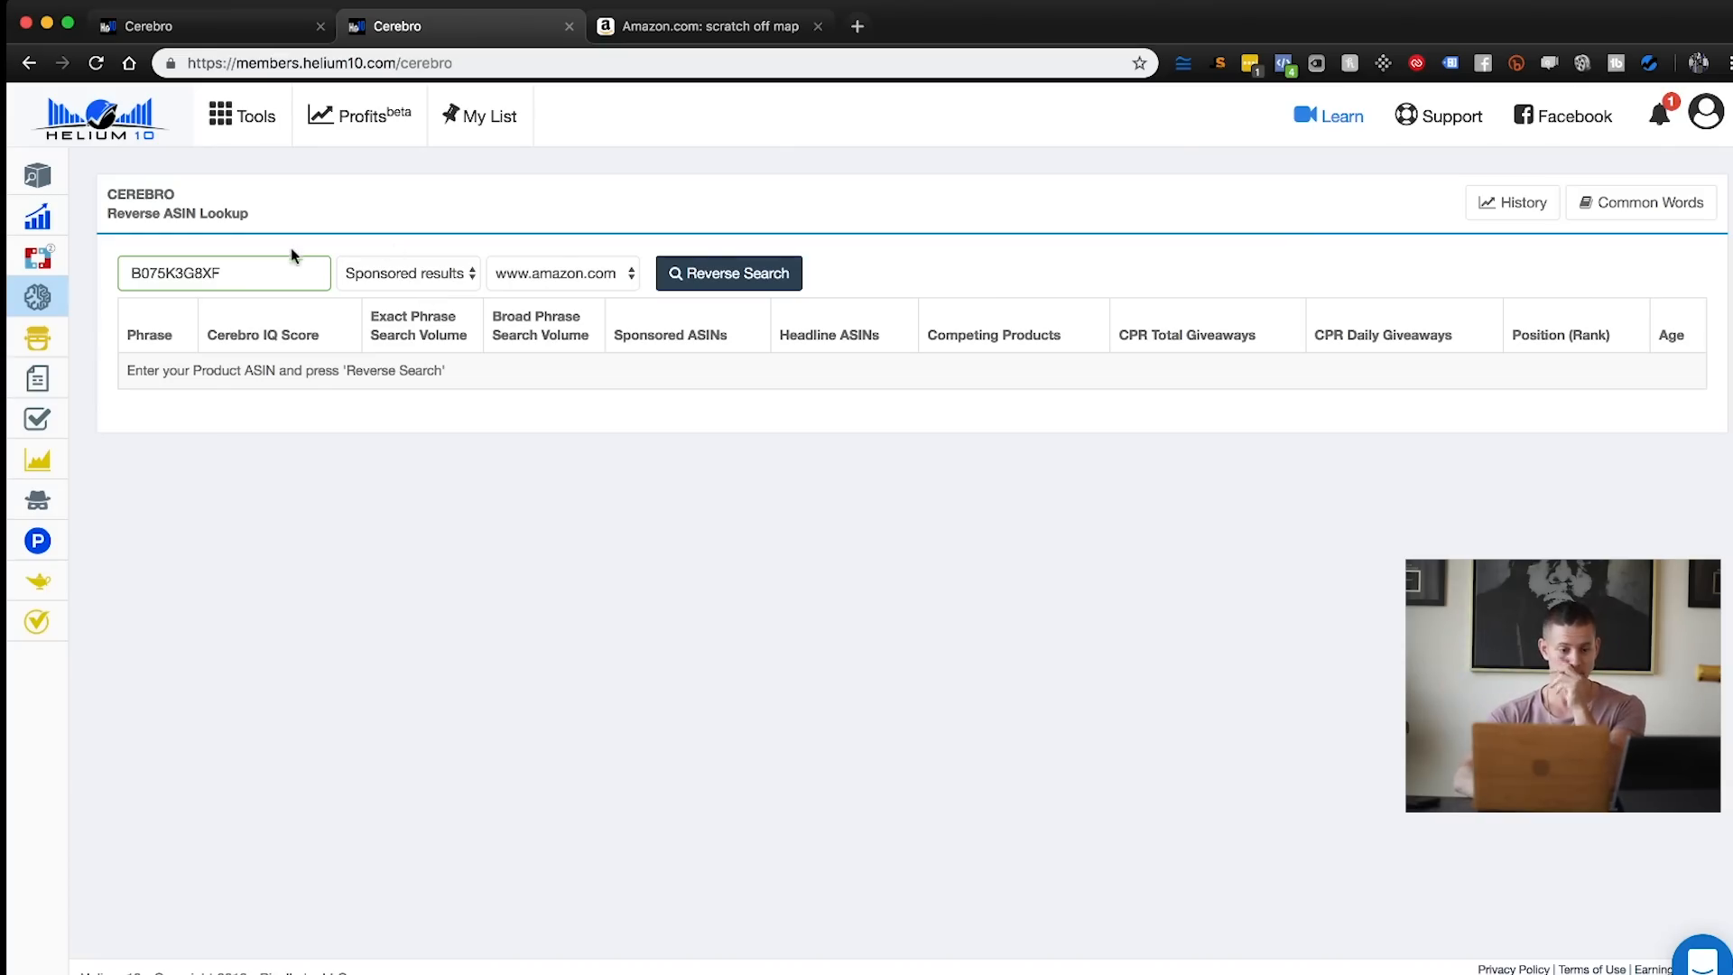
click(381, 276)
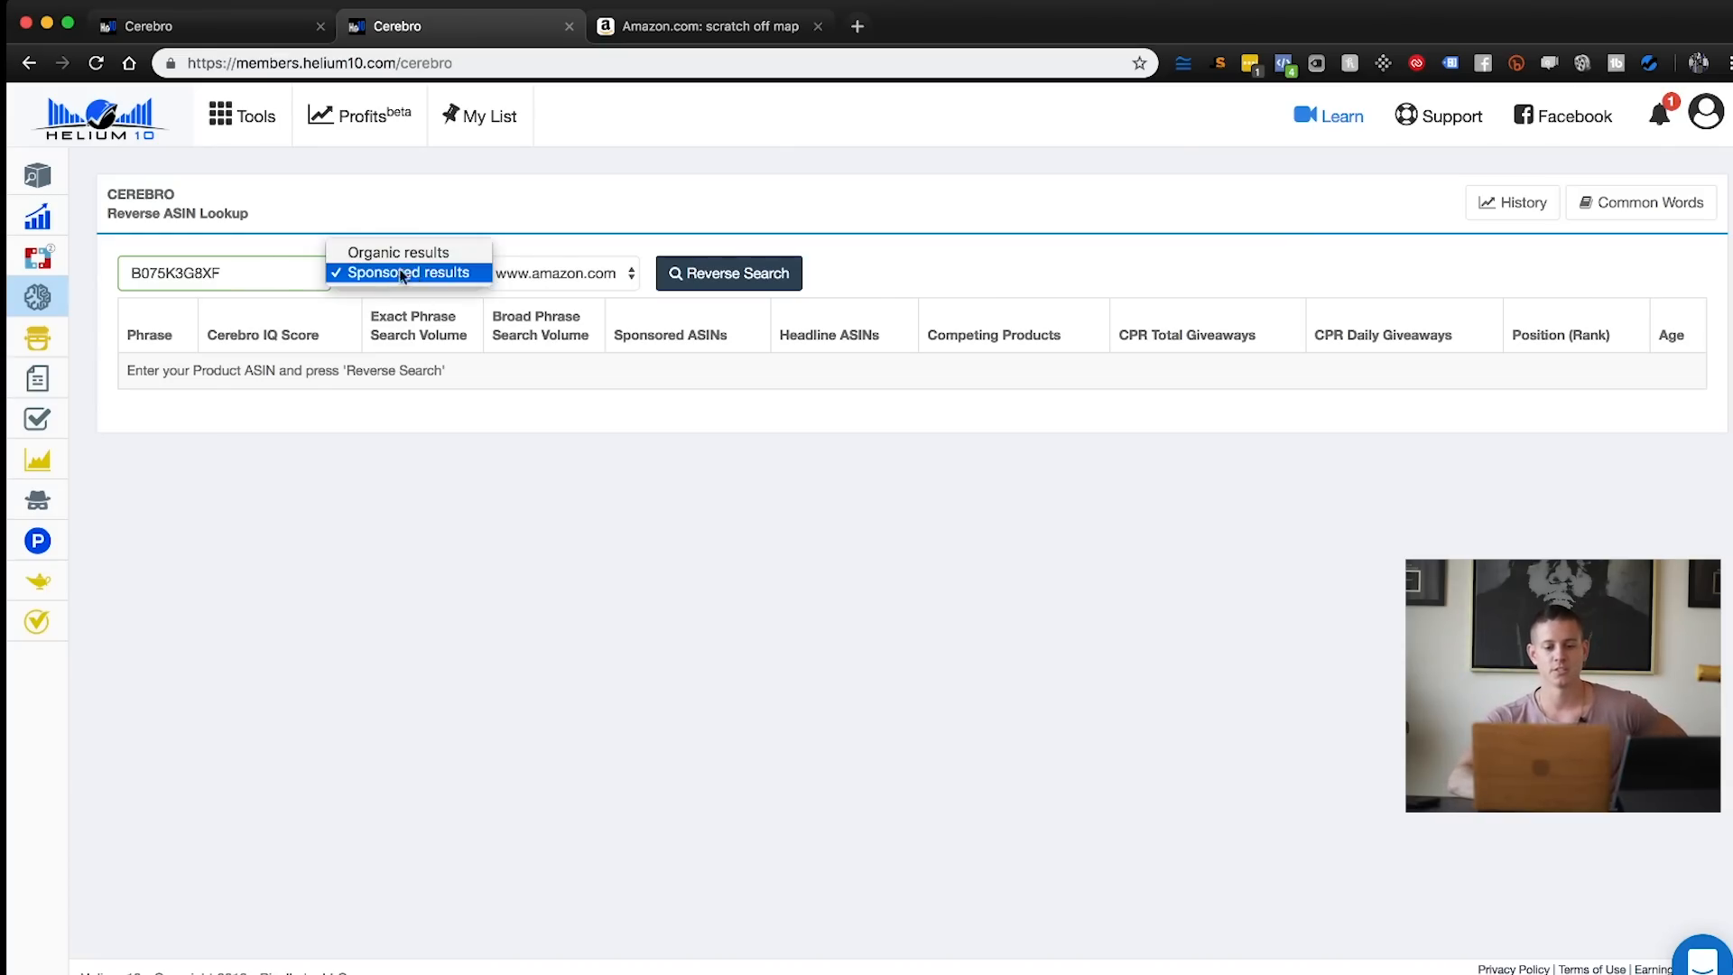
click(617, 242)
click(749, 280)
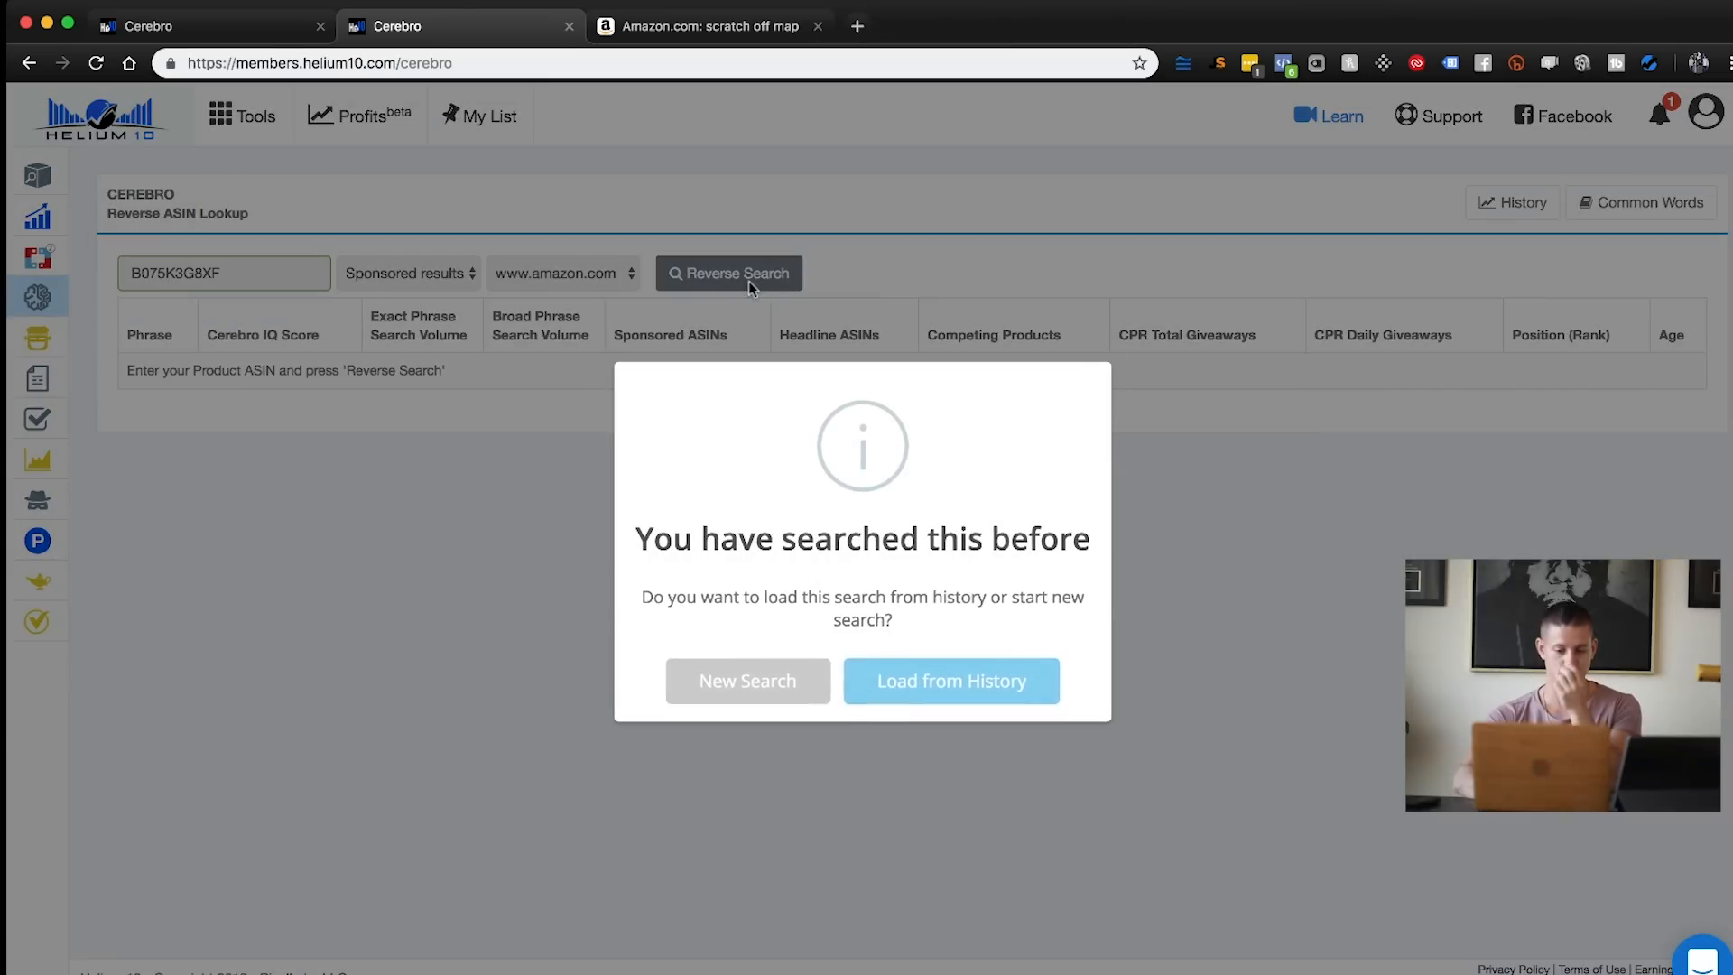
click(723, 697)
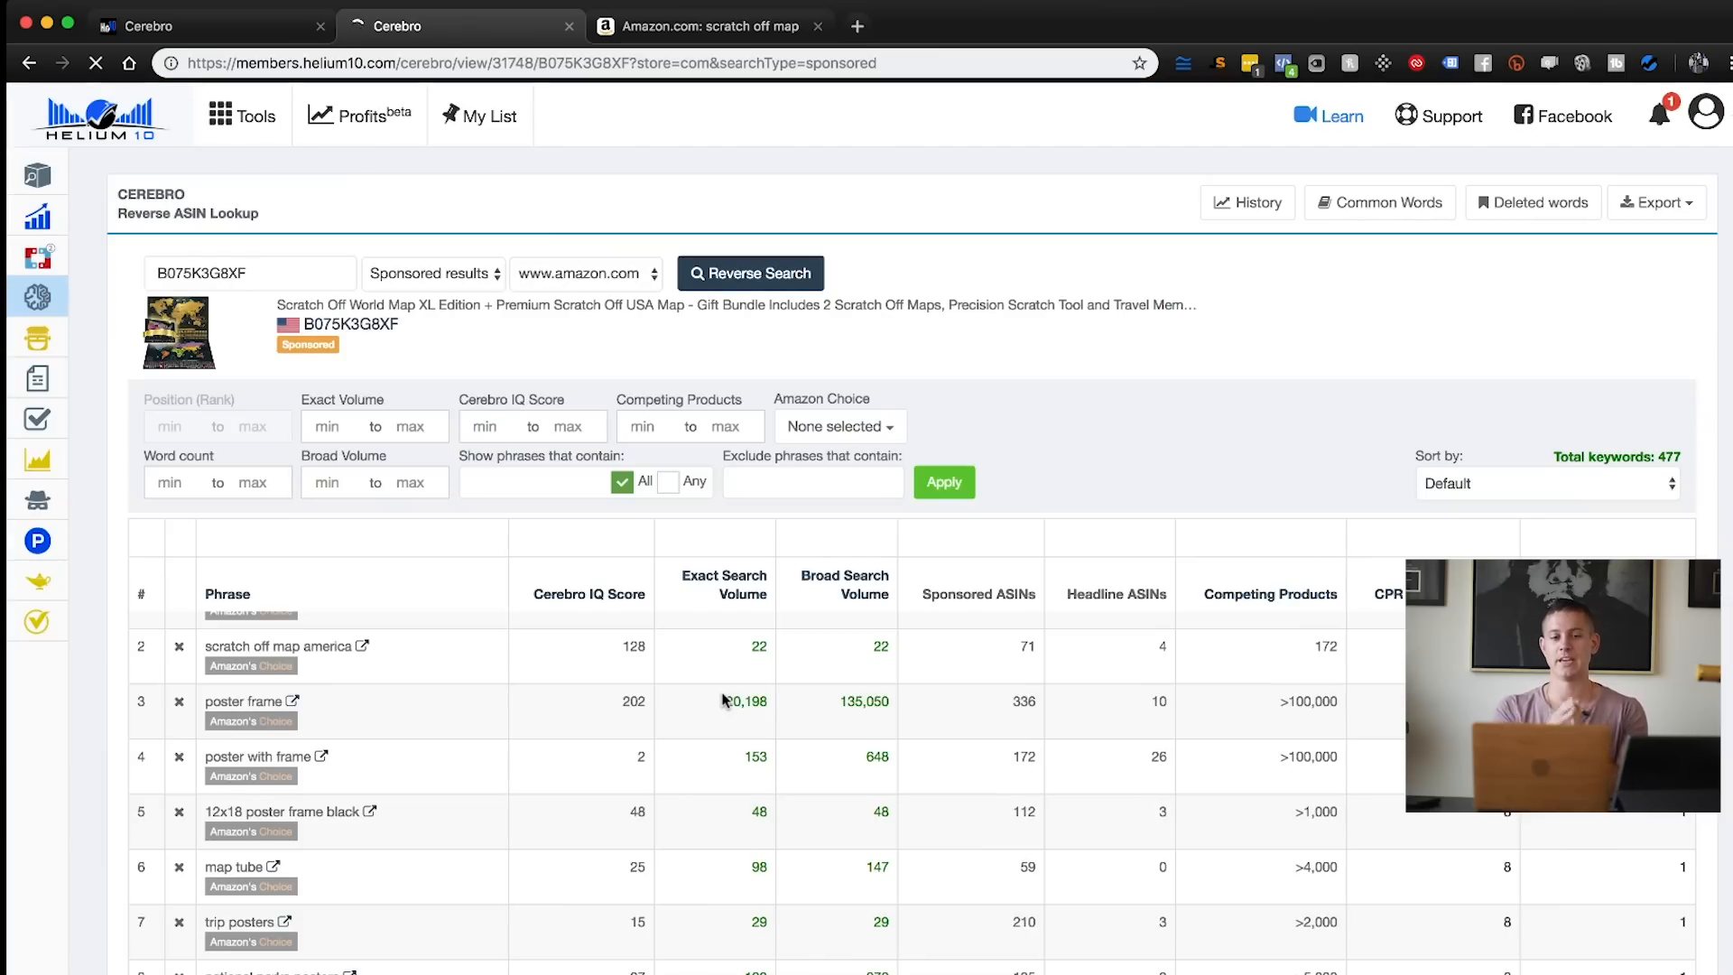
Filter the sponsored keywords for B075K3G8XF to a minimum exact search volume of 250
triple_click(1665, 456)
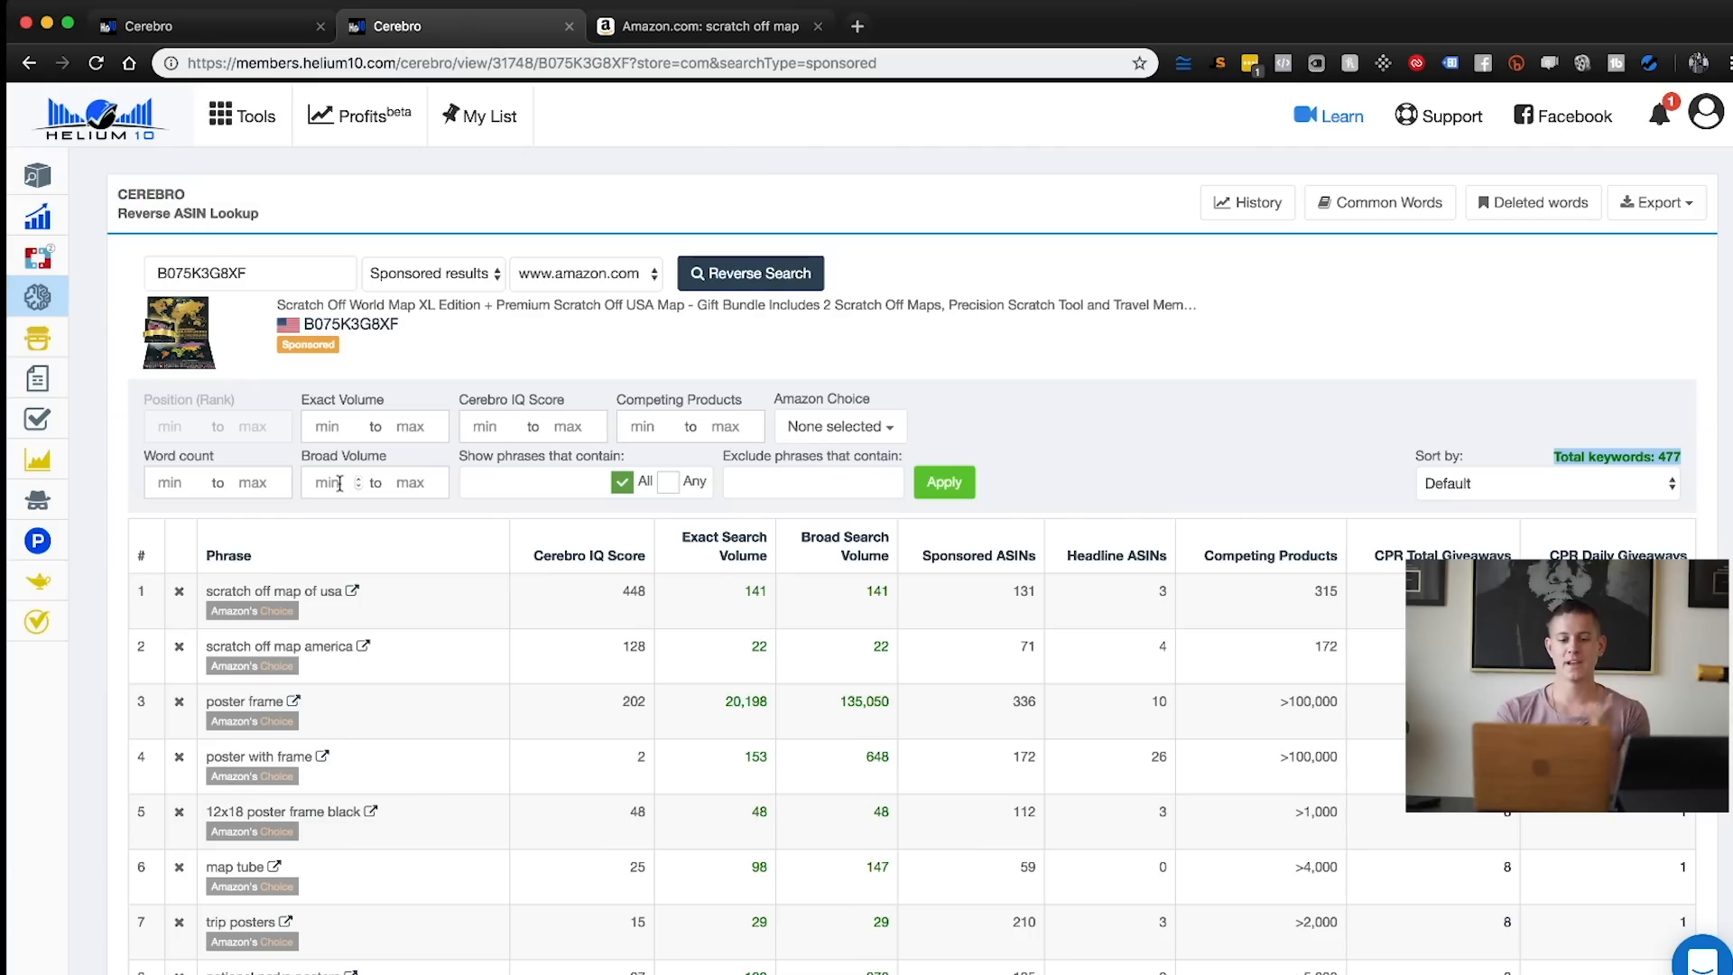
click(332, 428)
text(250)
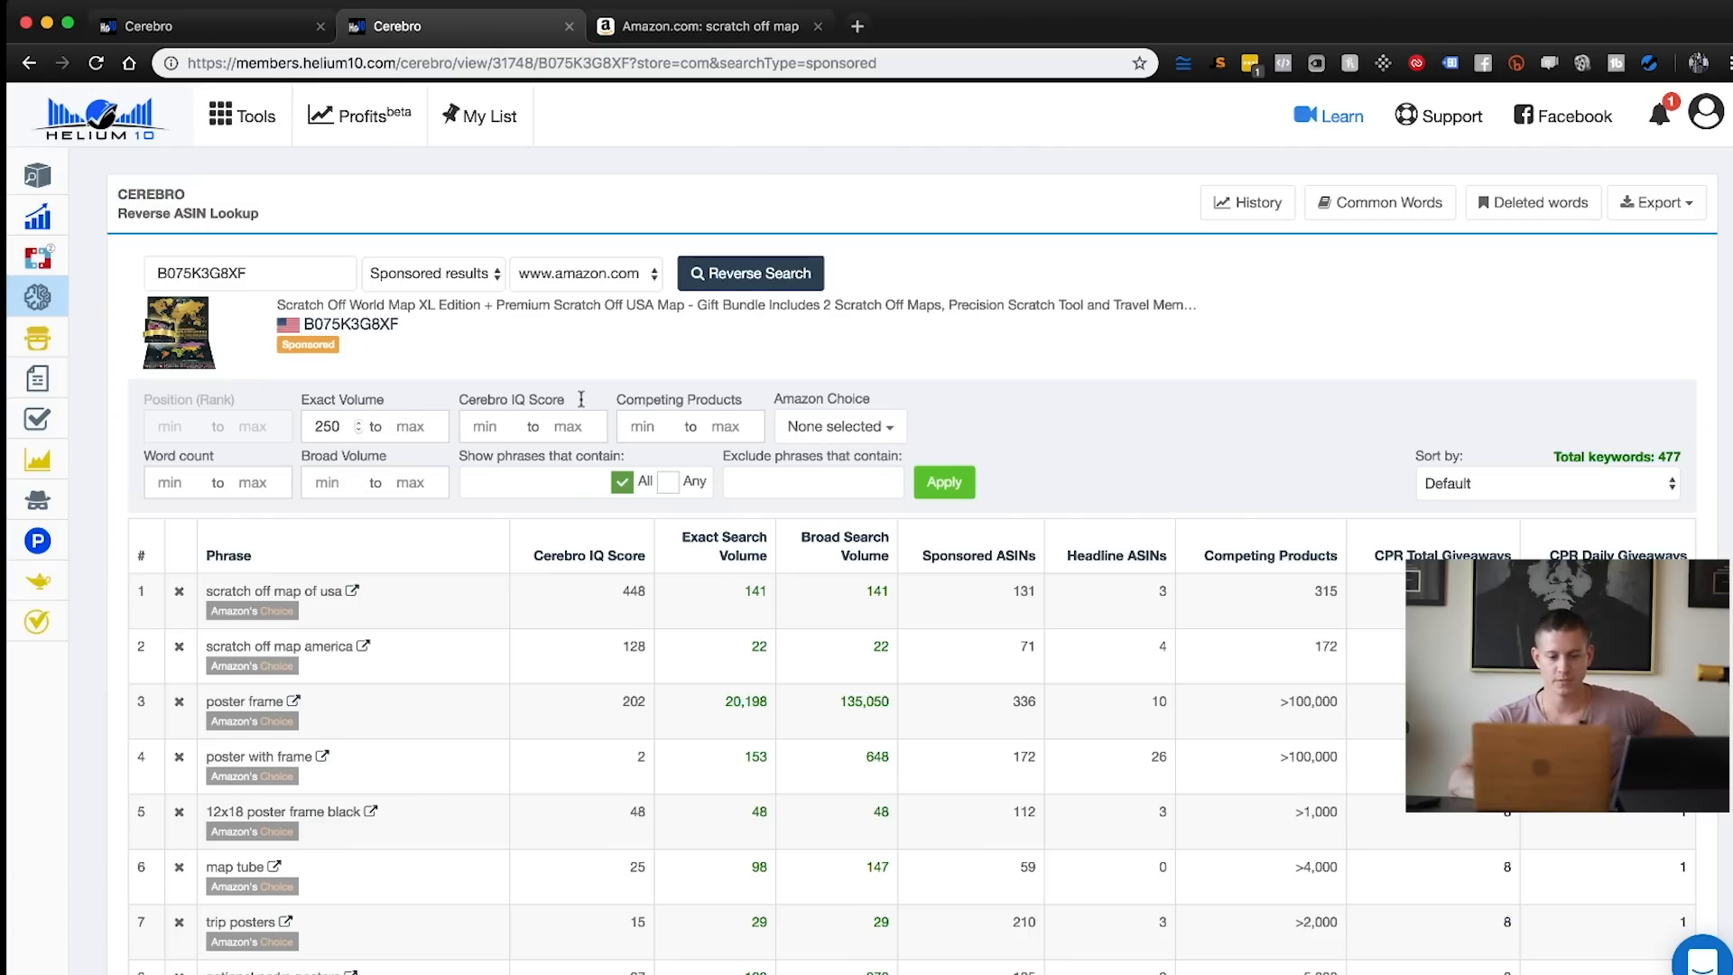
click(956, 478)
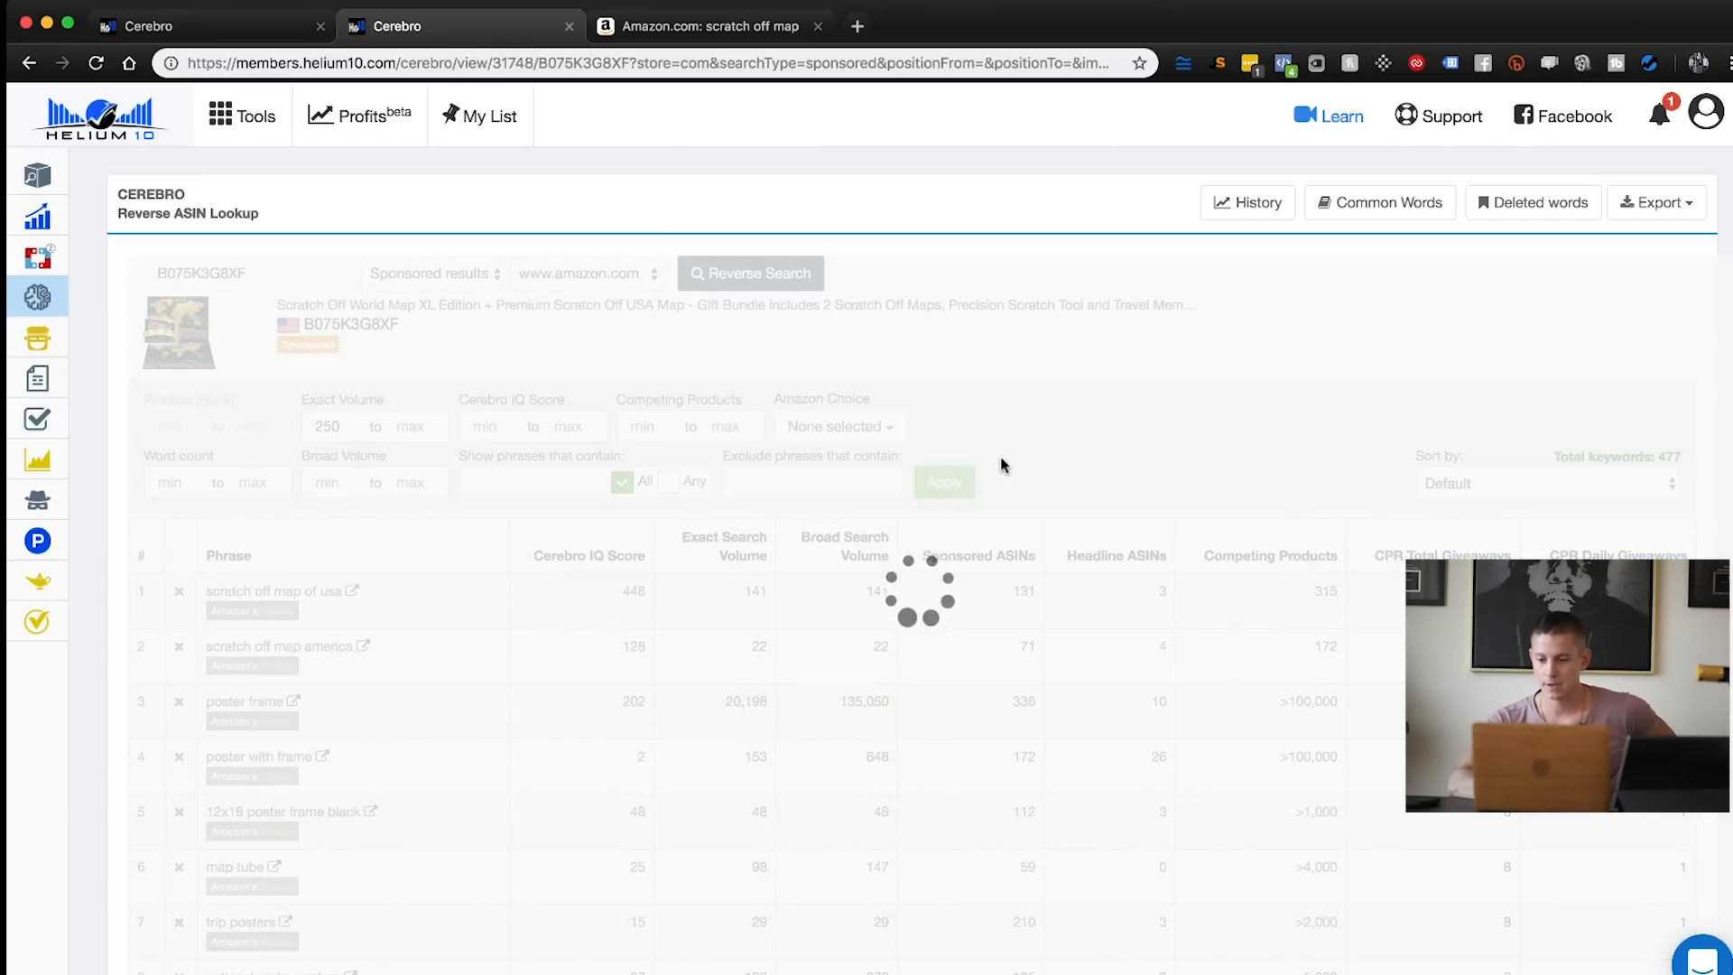
scroll(745, 468, down, 1)
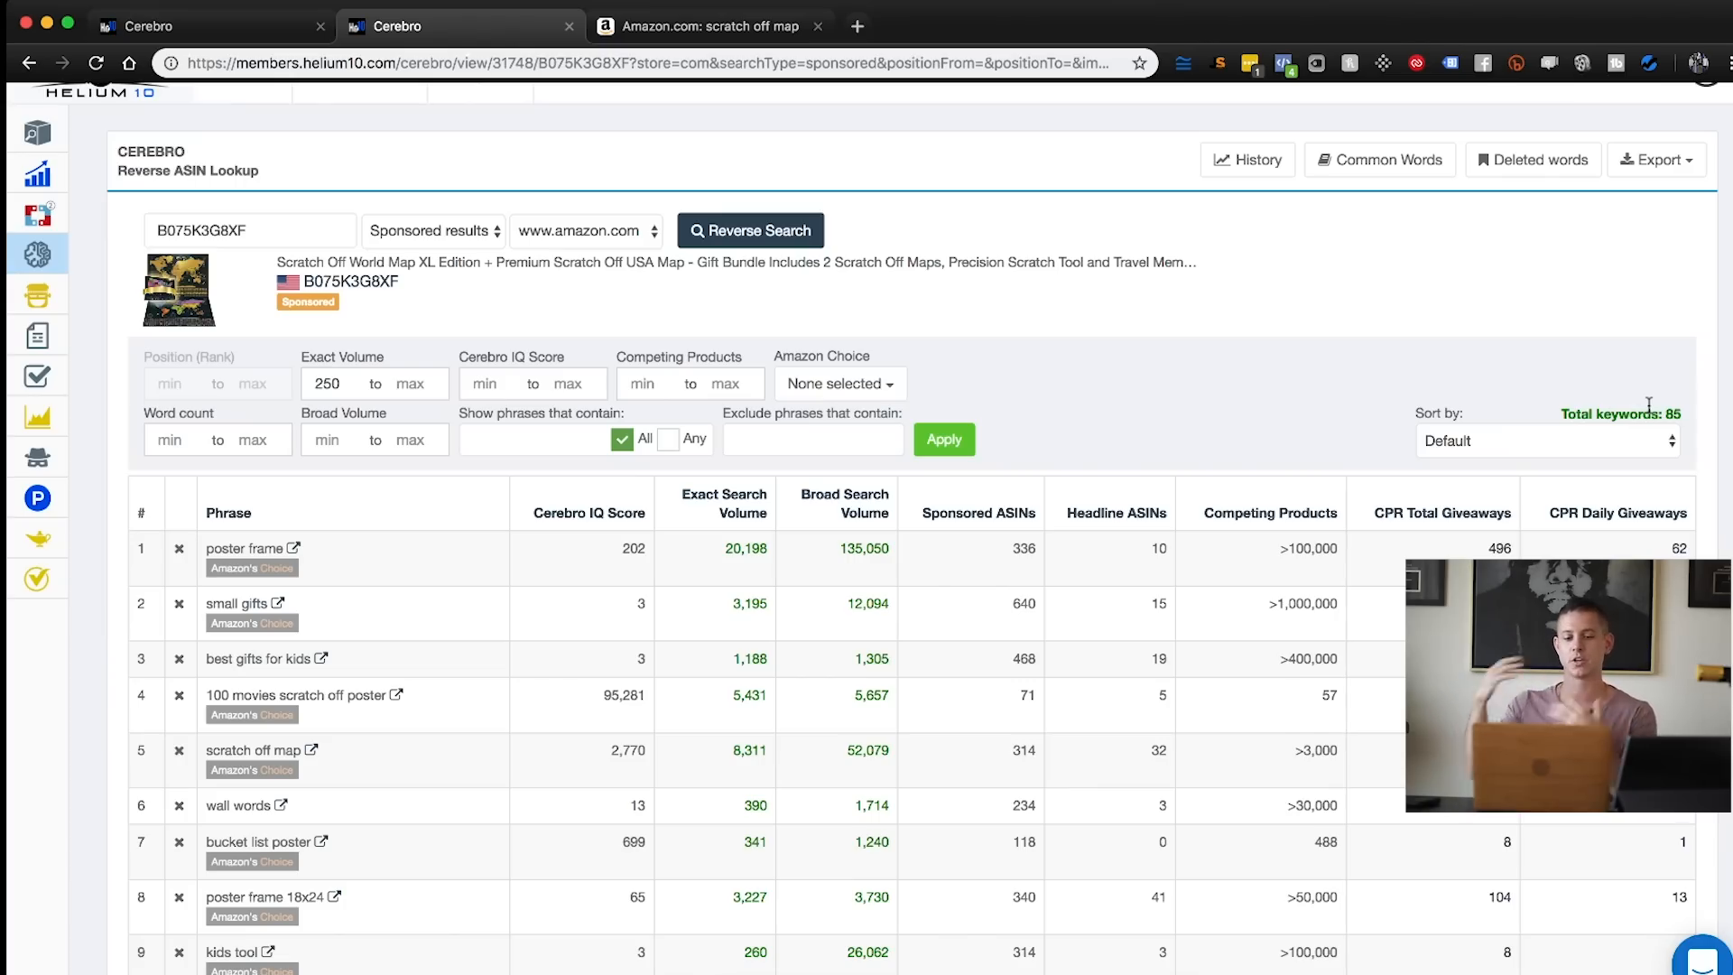
scroll(1424, 479, down, 3)
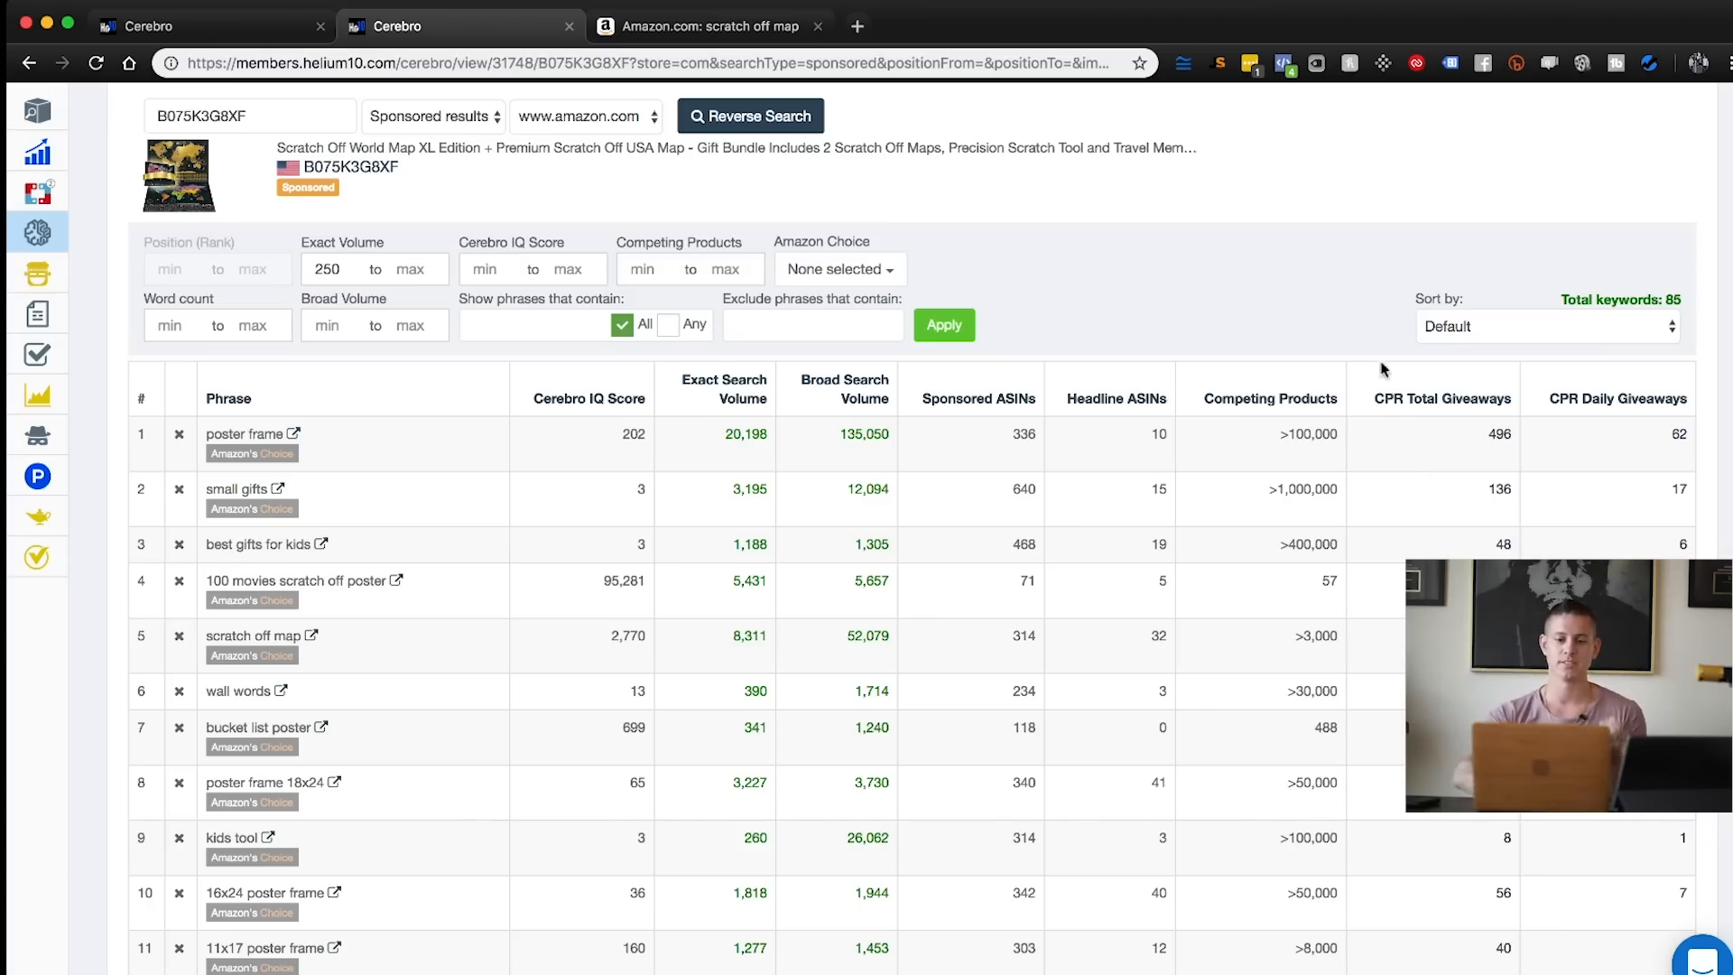
Run Xray on the Amazon scratch off map results and copy the Maps International product's ASIN, B00O8PNW6M
click(713, 25)
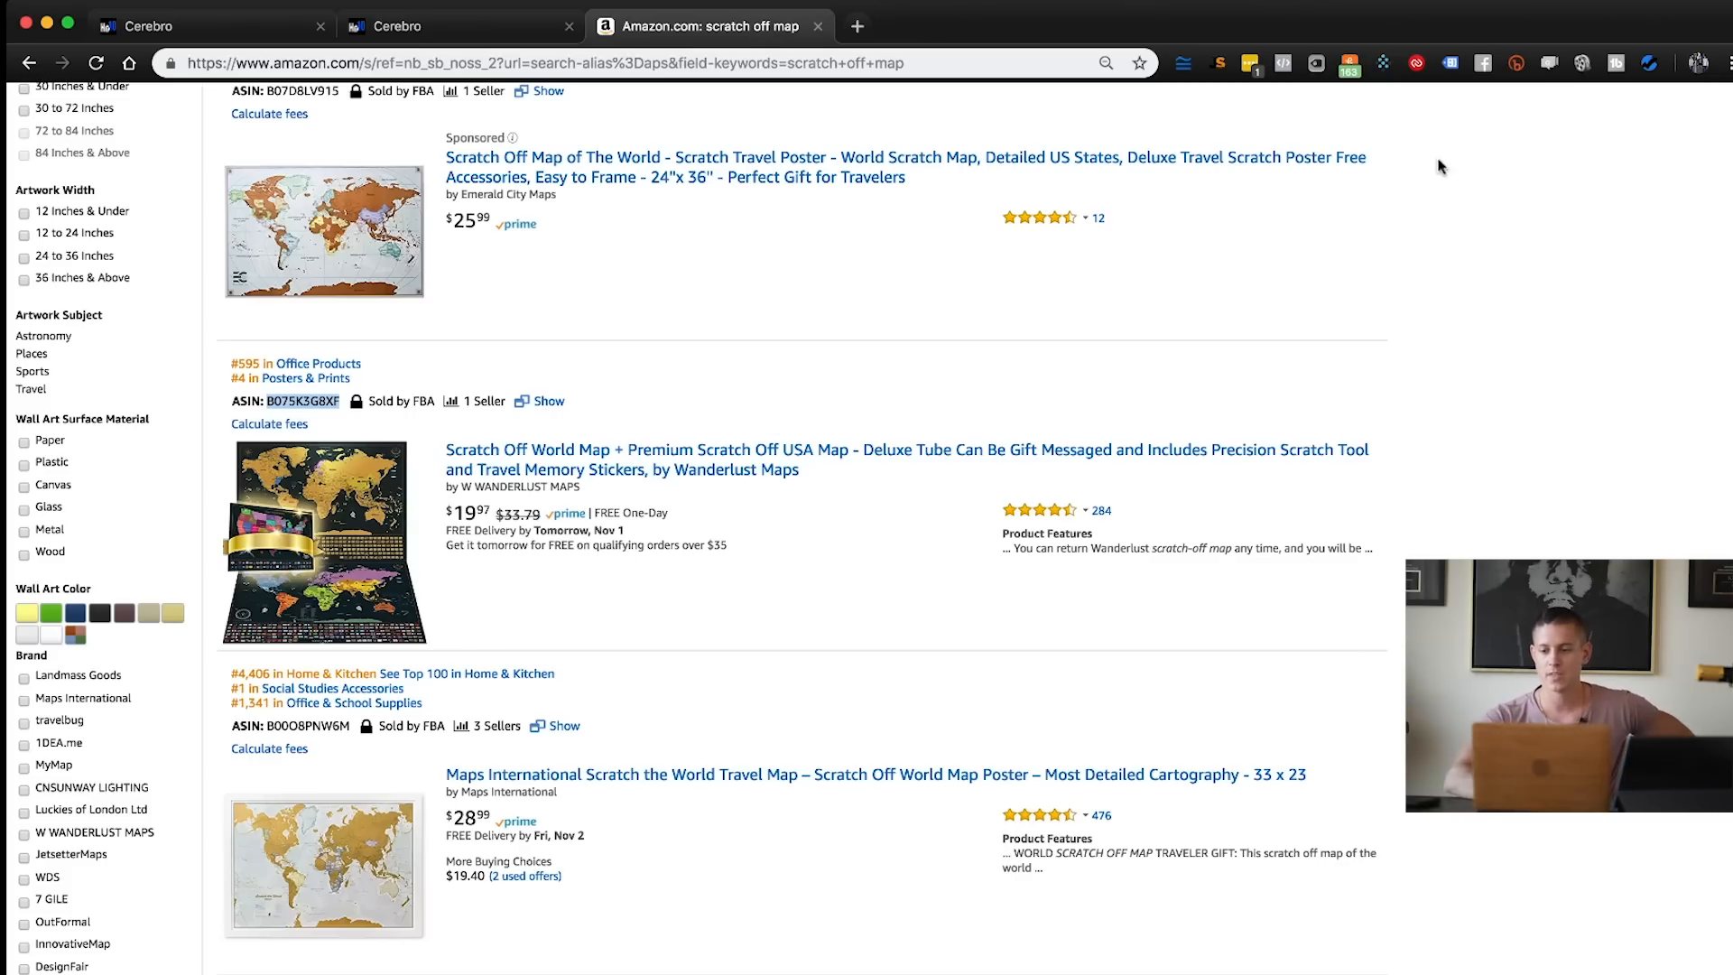
click(1649, 63)
click(1359, 190)
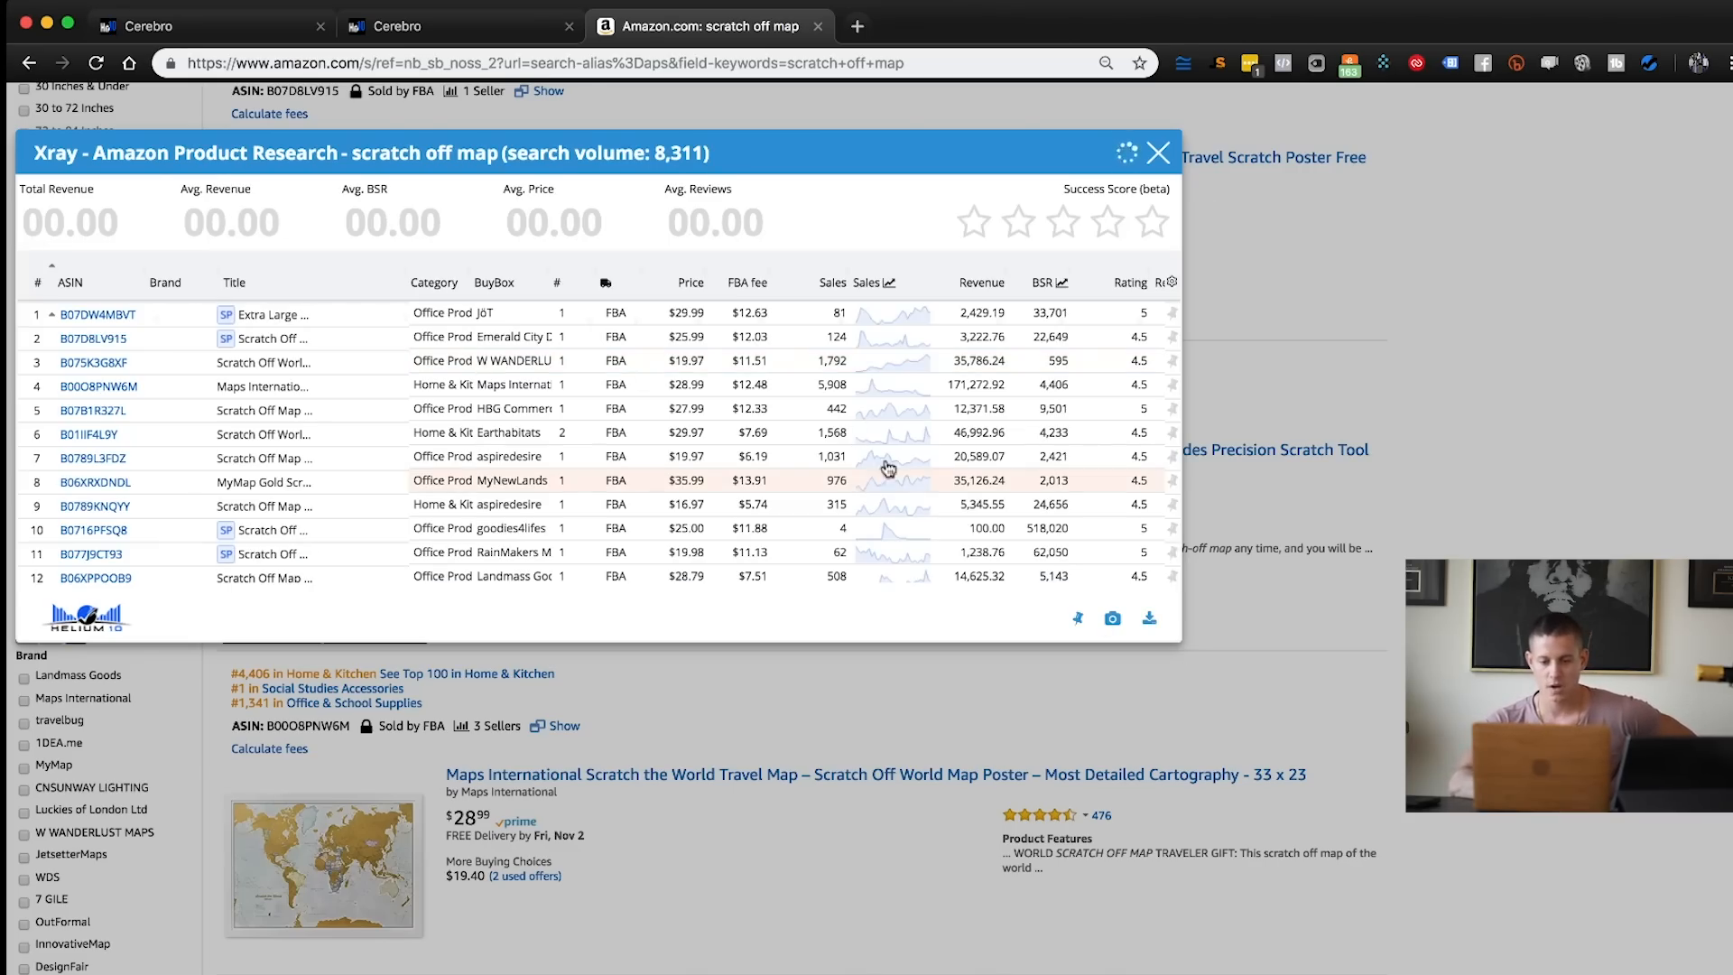
mouse_move(122, 388)
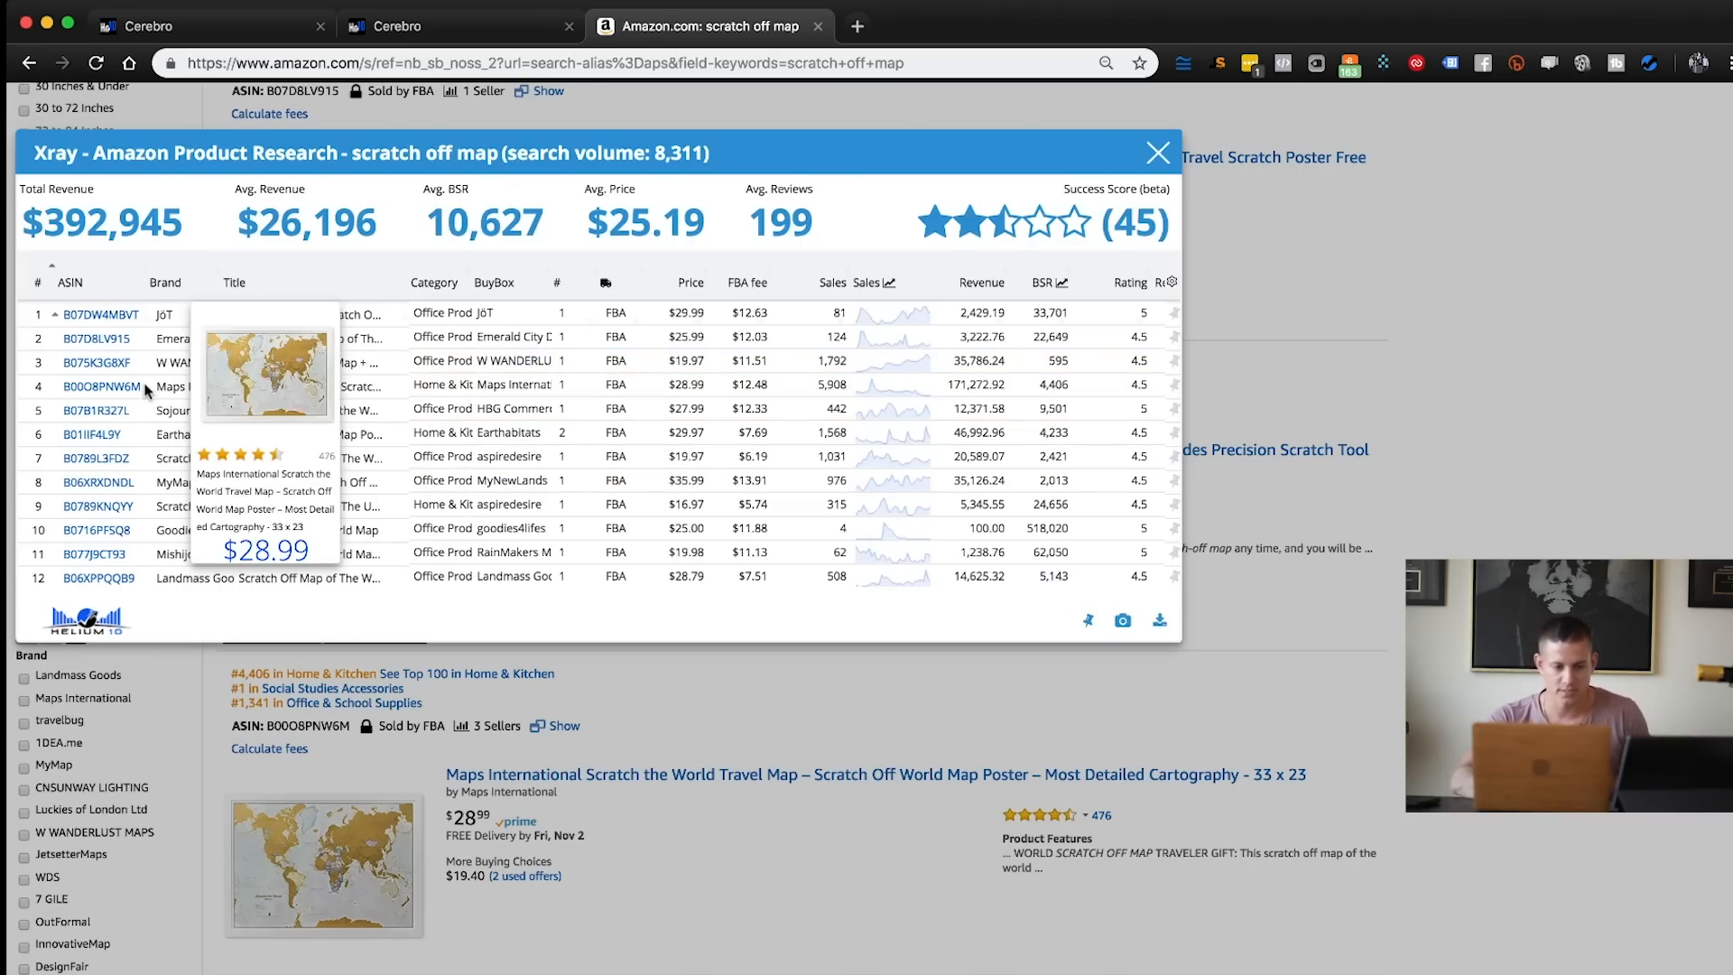
mouse_move(61, 386)
mouse_down()
mouse_move(135, 387)
mouse_move(64, 388)
mouse_up()
key(super+c)
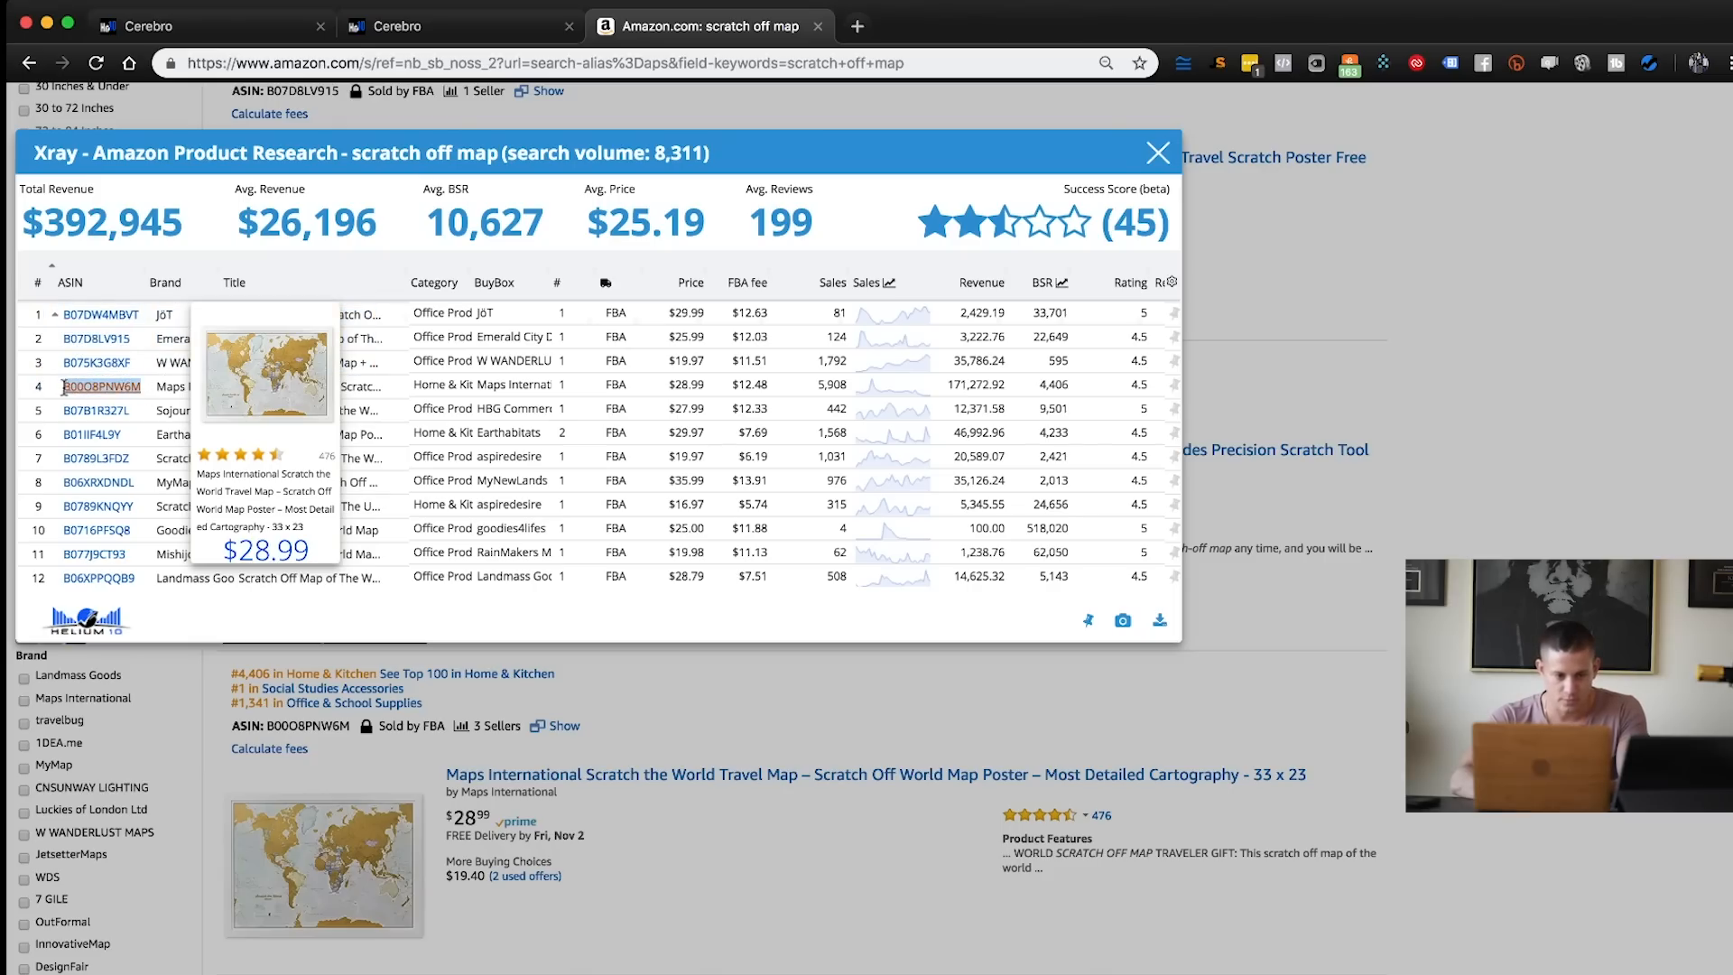
Replace the ASIN in Cerebro with B00O8PNW6M and run a new reverse search of its sponsored results
click(492, 26)
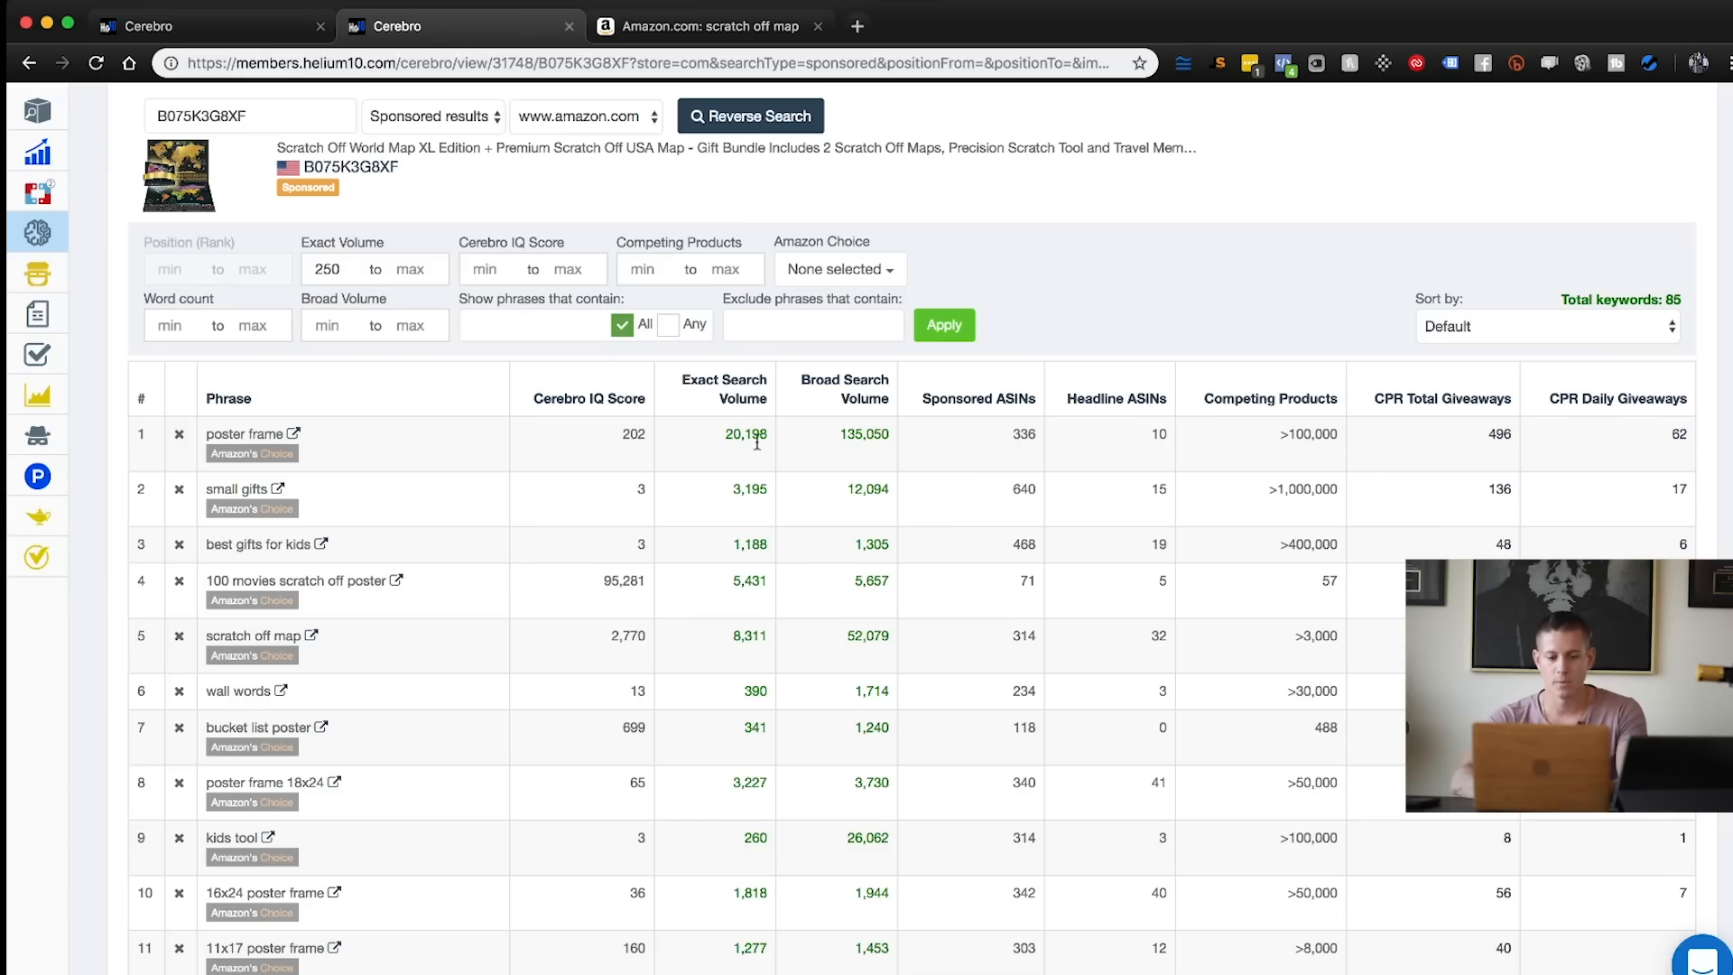
scroll(377, 204, up, 3)
double_click(256, 273)
key(super+v)
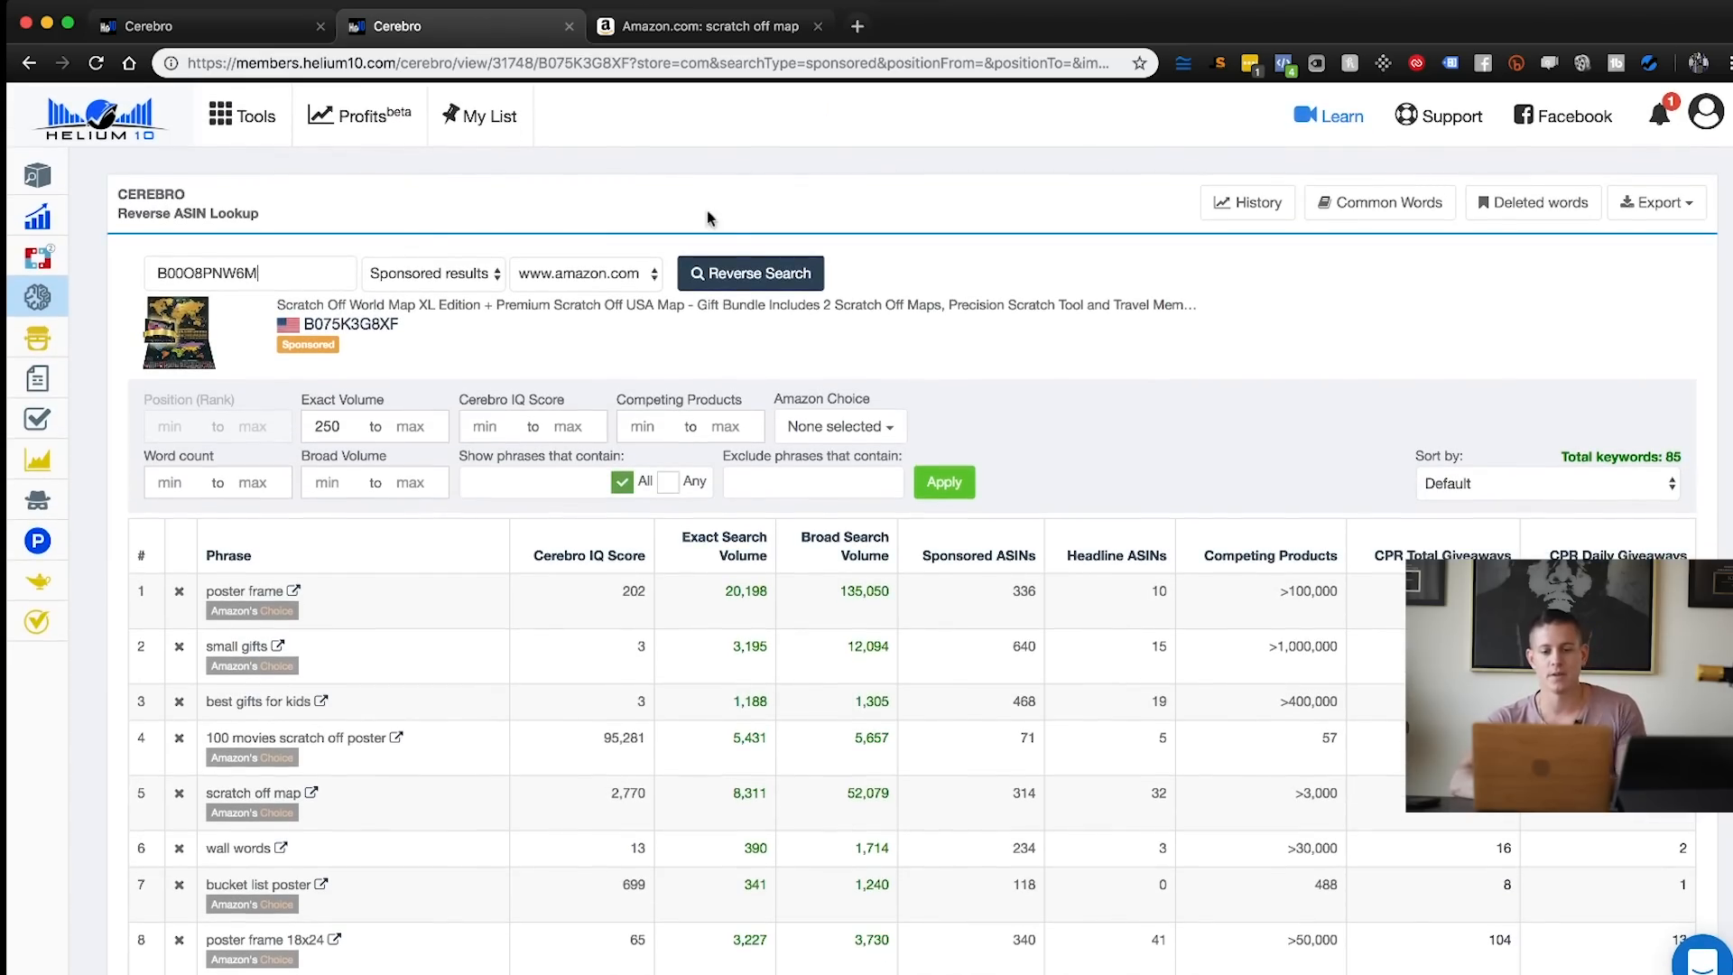
click(726, 274)
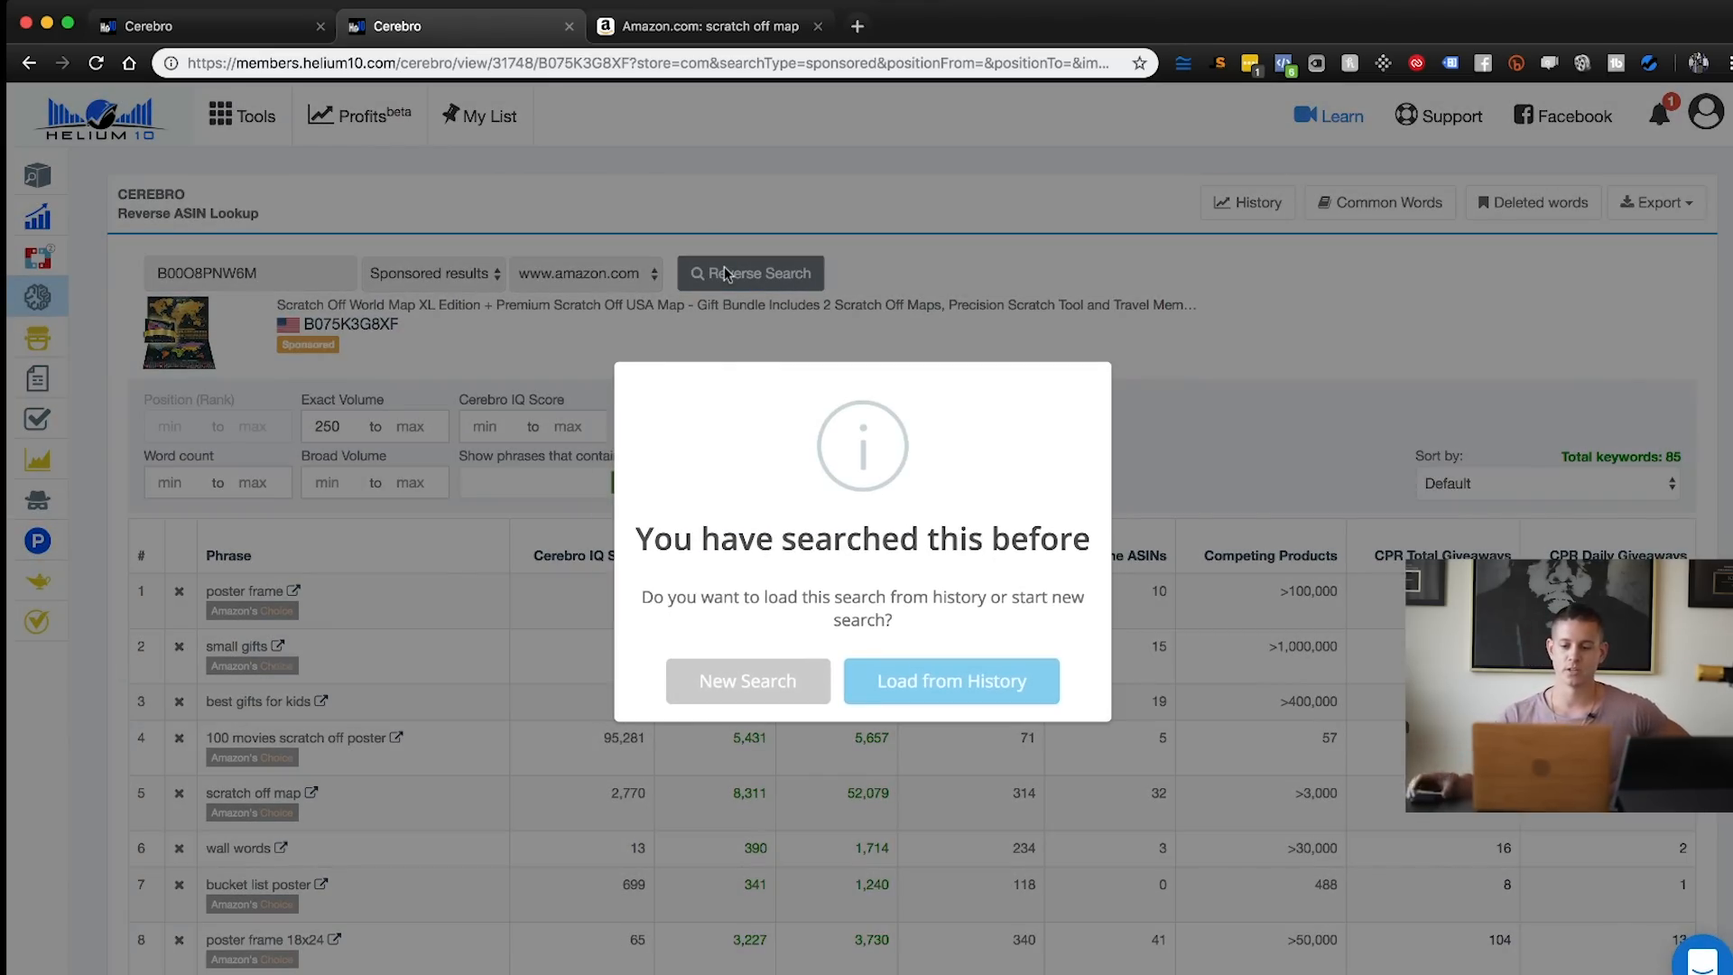
click(735, 681)
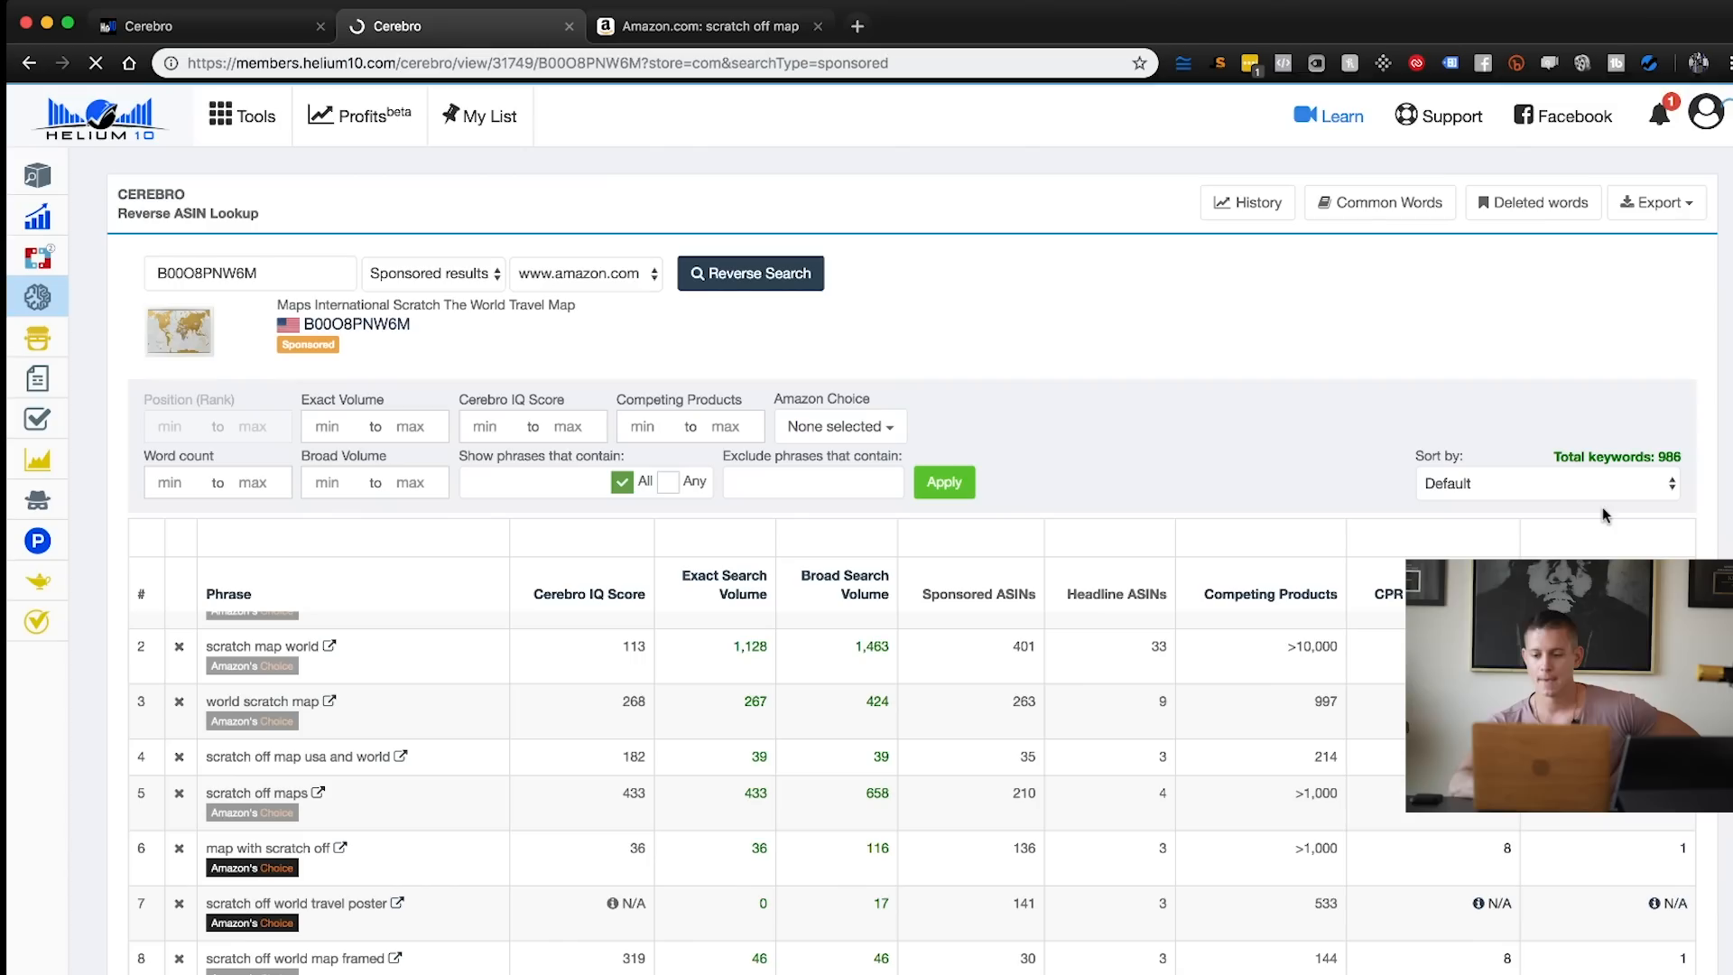
Filter the sponsored keywords for B00O8PNW6M to a minimum exact volume of 250
click(330, 426)
text(250)
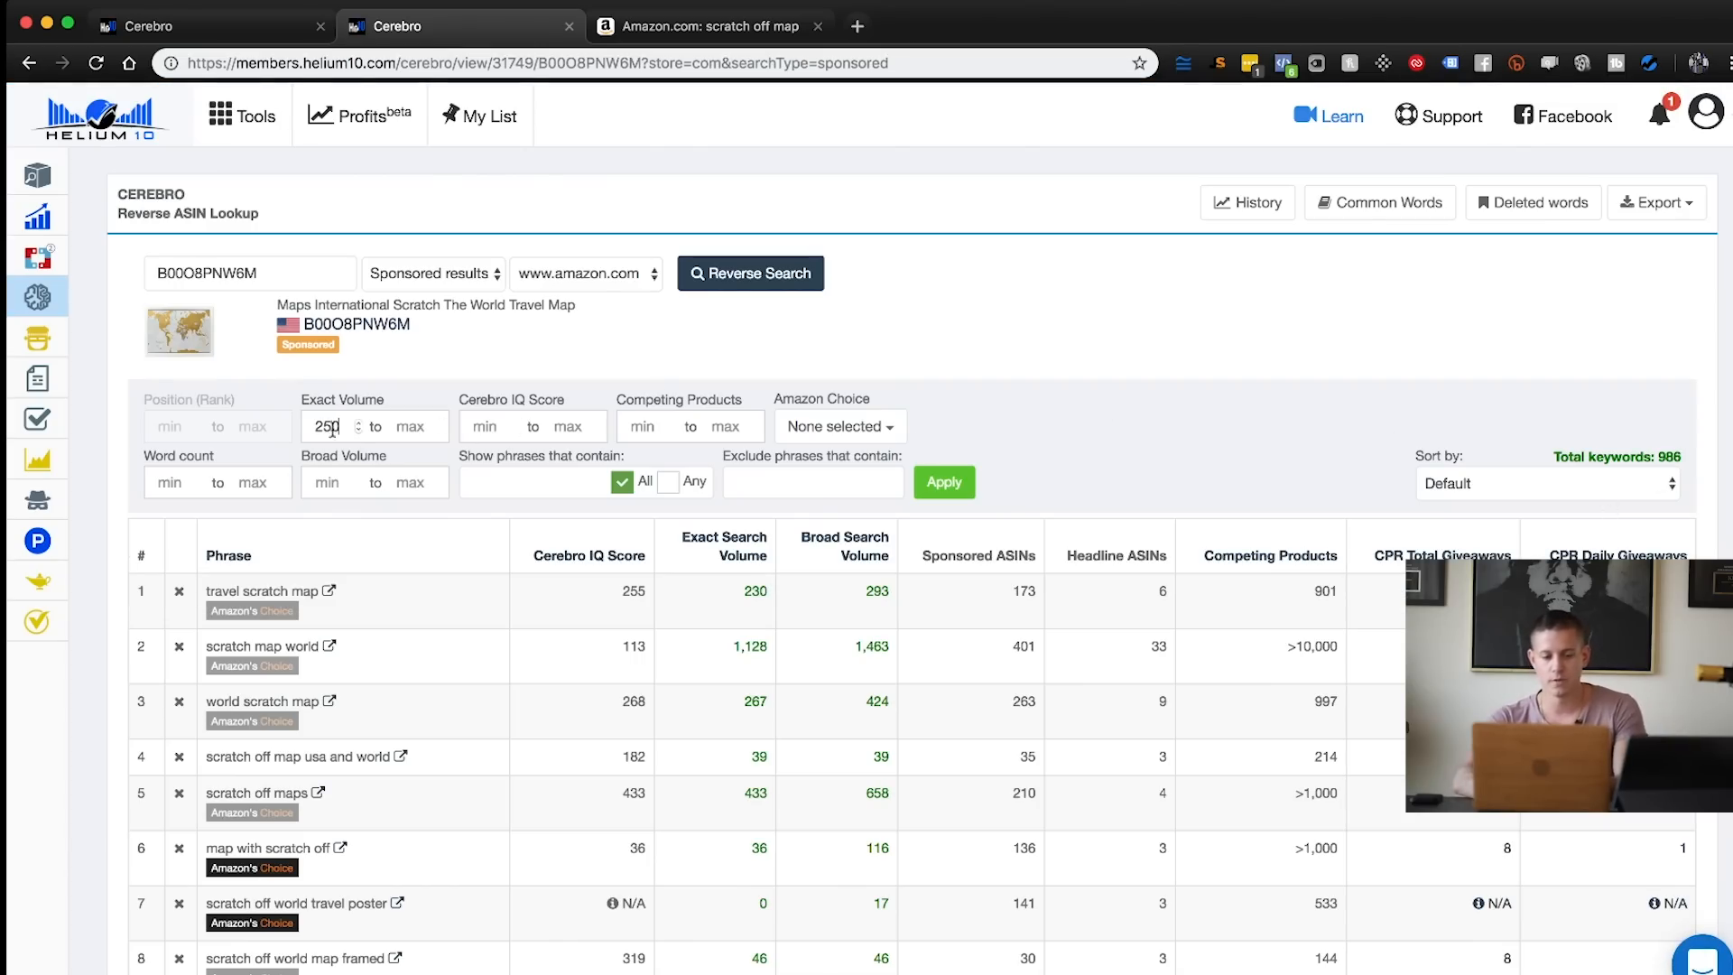
click(939, 486)
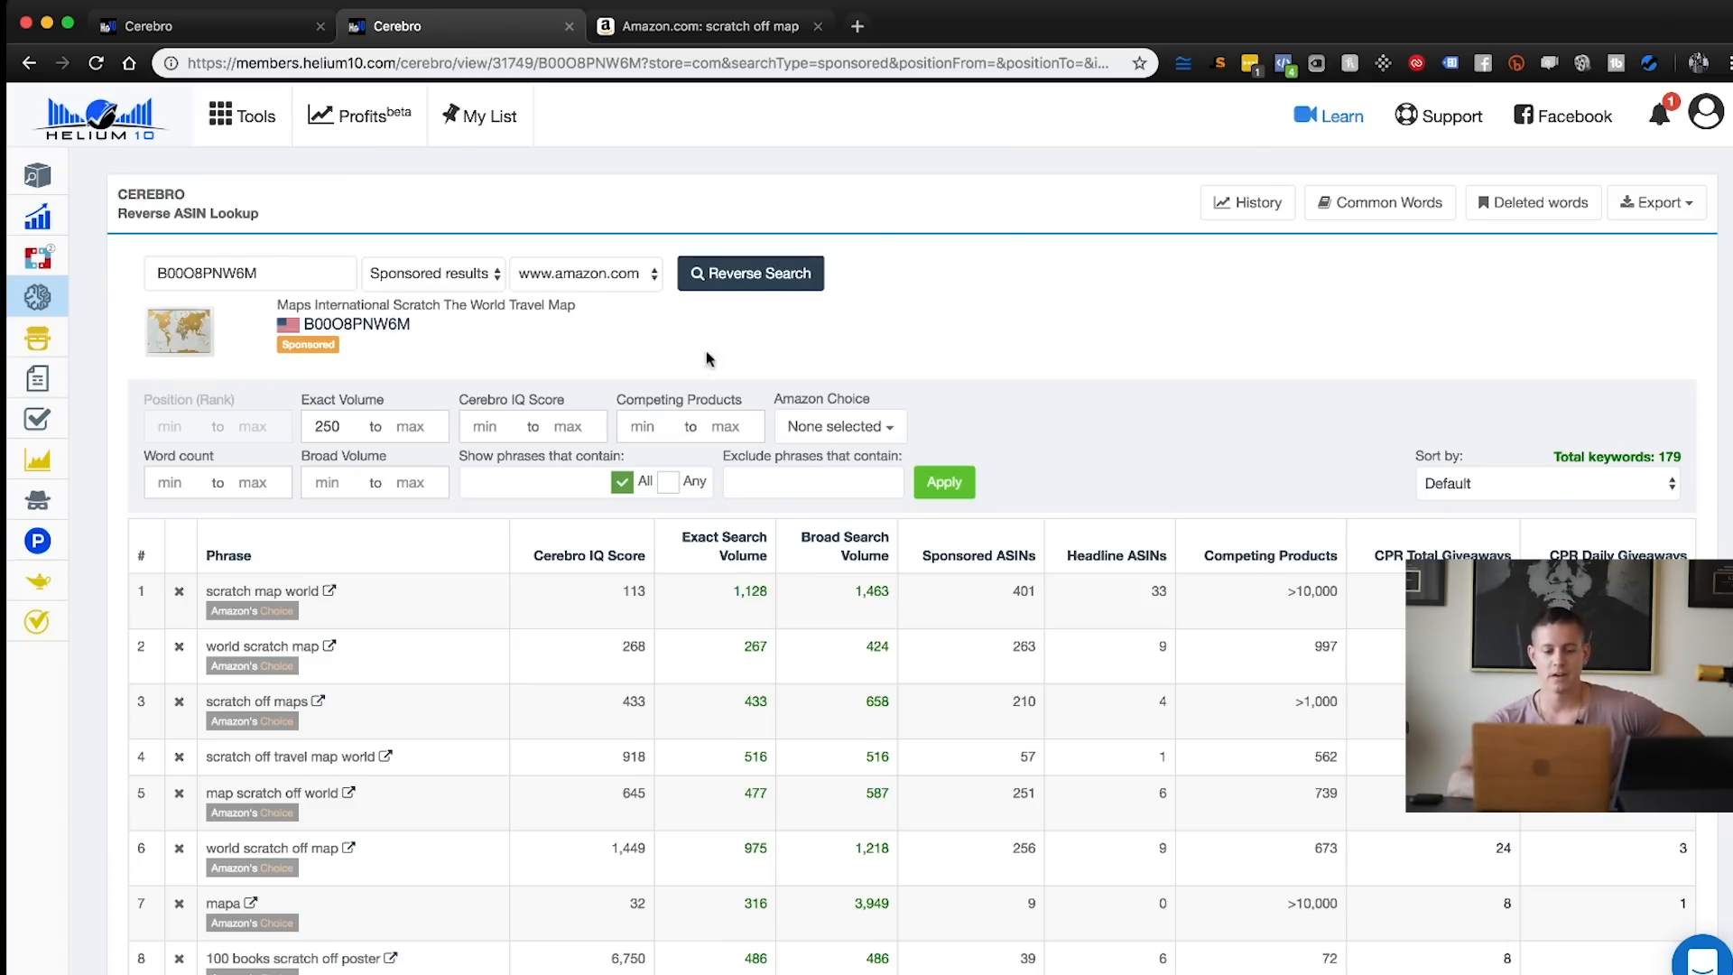
Switch the lookup to organic results and add B00O8PNW6M, copied from its Amazon listing, as a competing ASIN
click(497, 276)
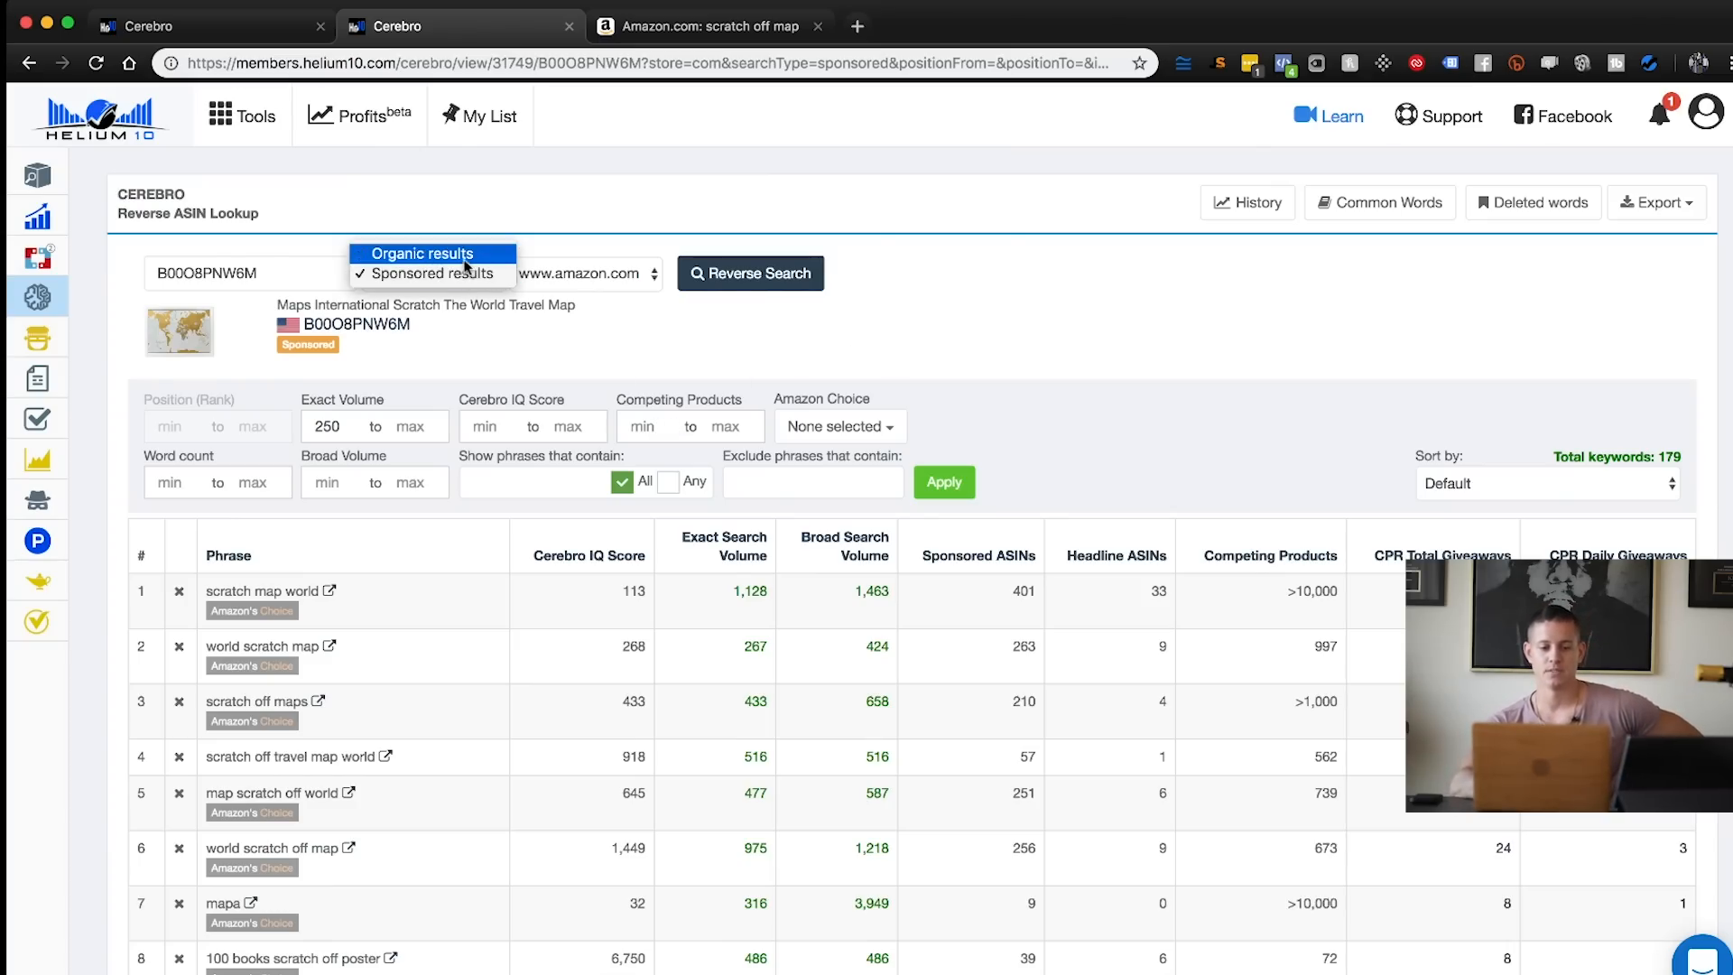
click(423, 253)
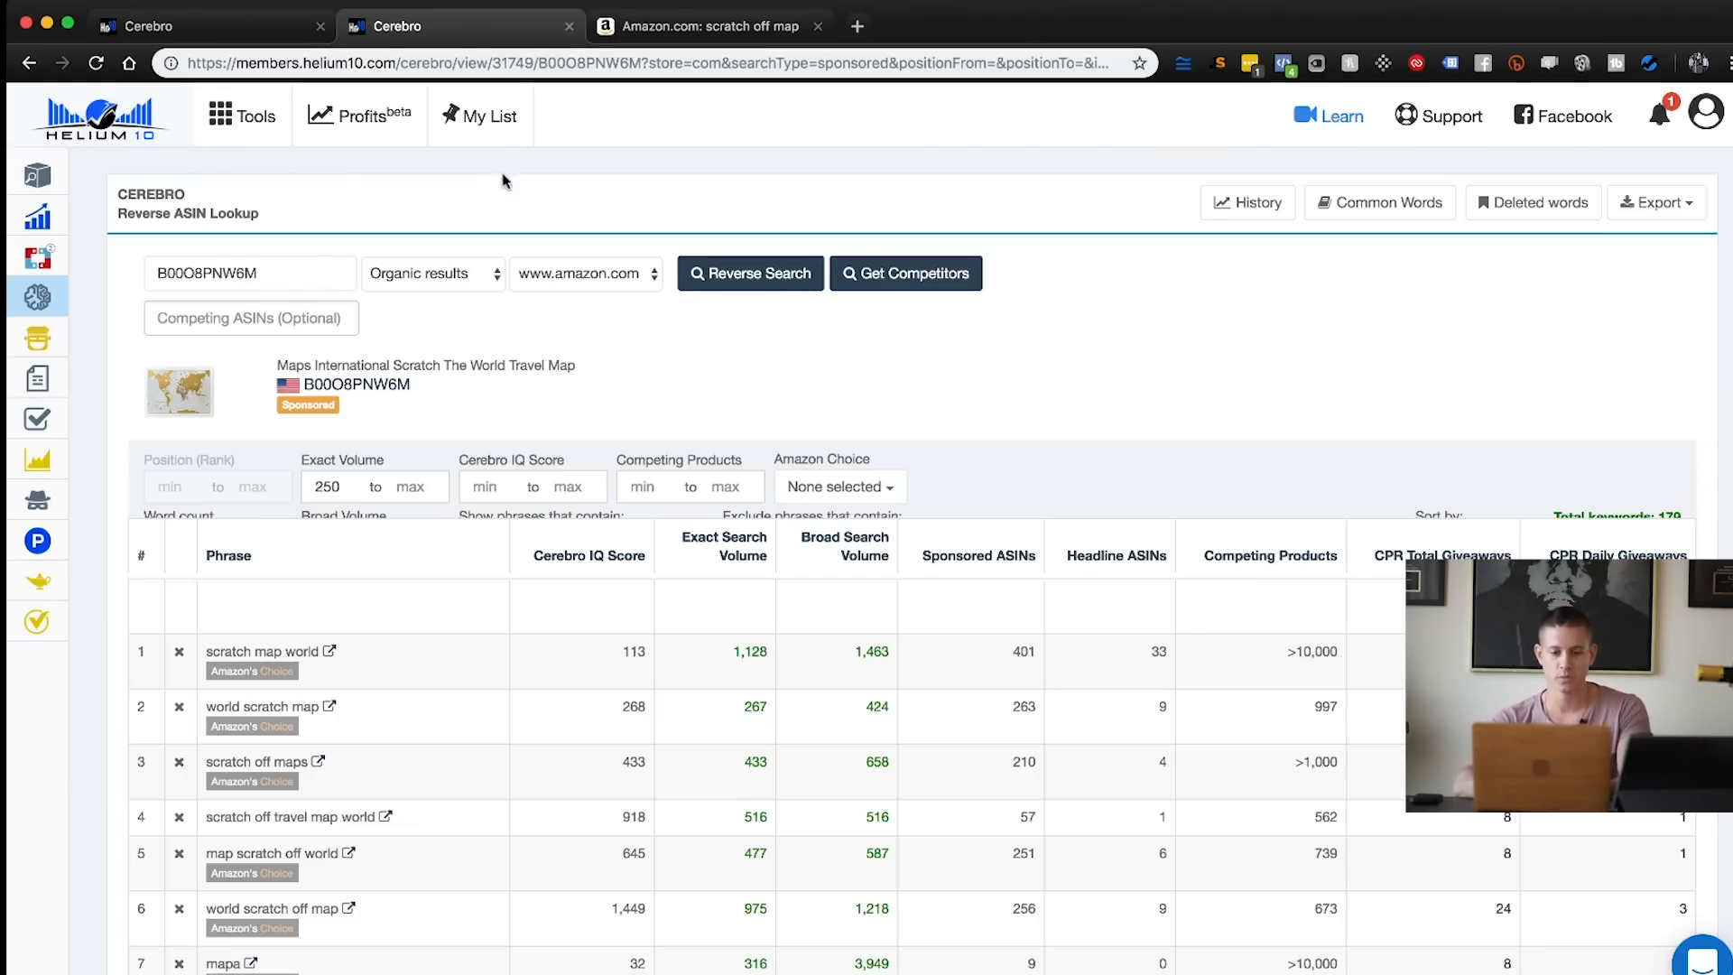
click(694, 26)
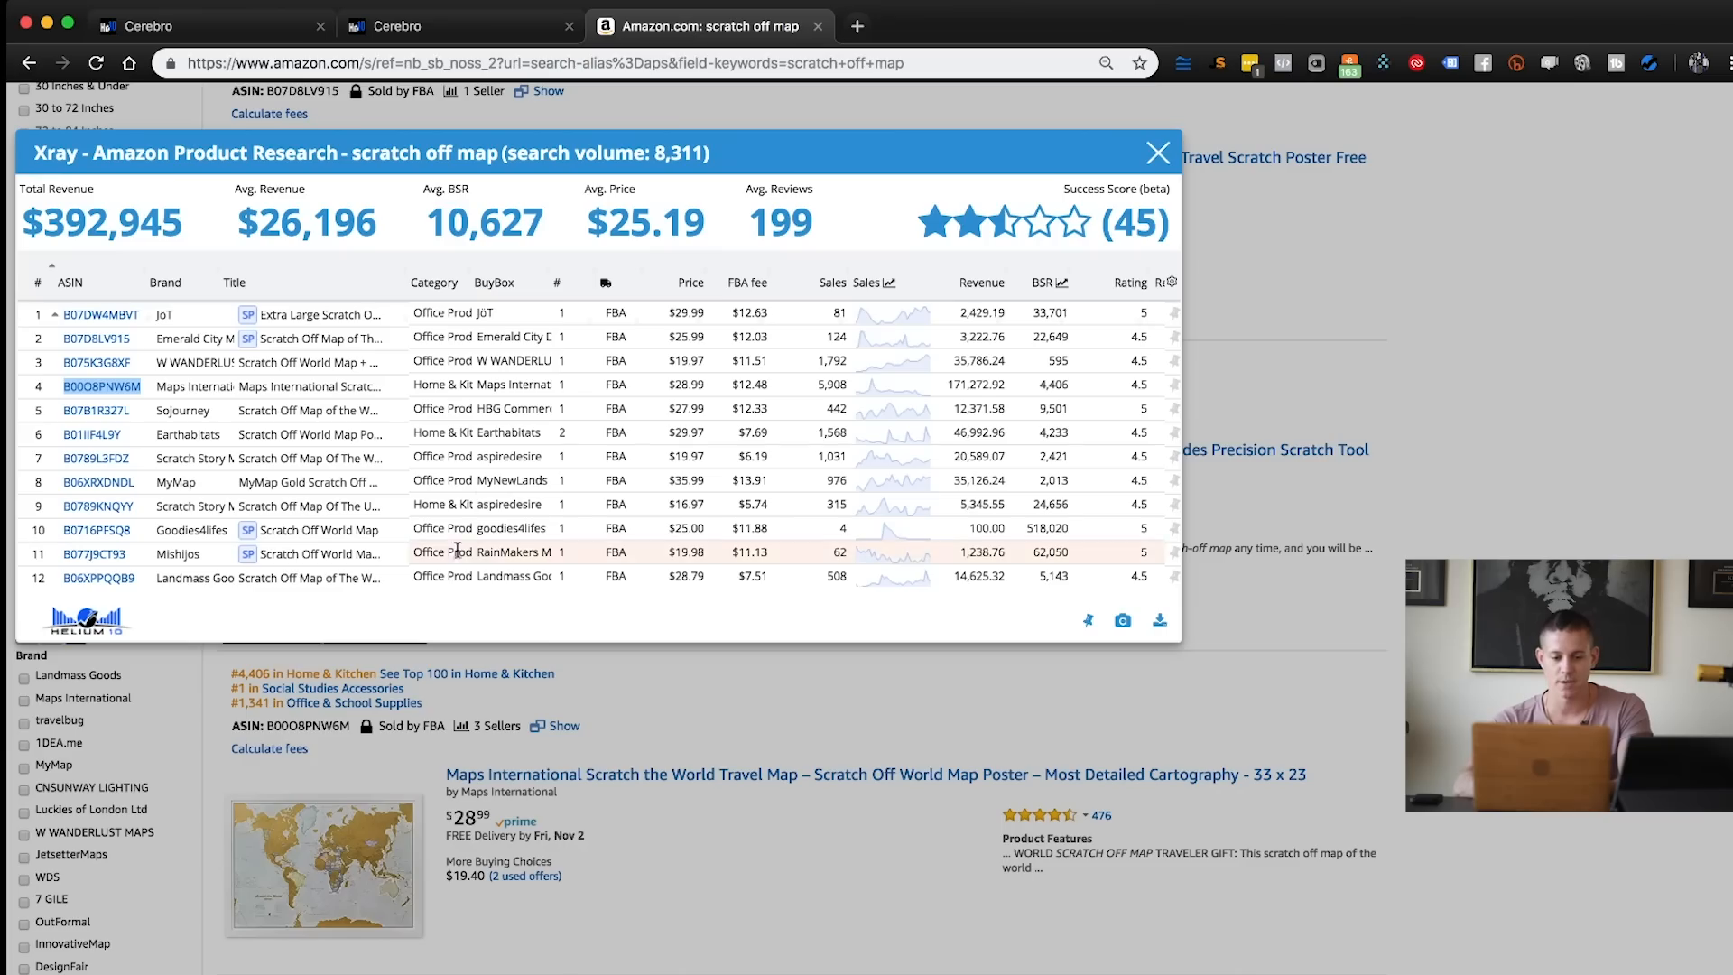
click(1158, 152)
scroll(720, 636, down, 1)
scroll(380, 546, down, 5)
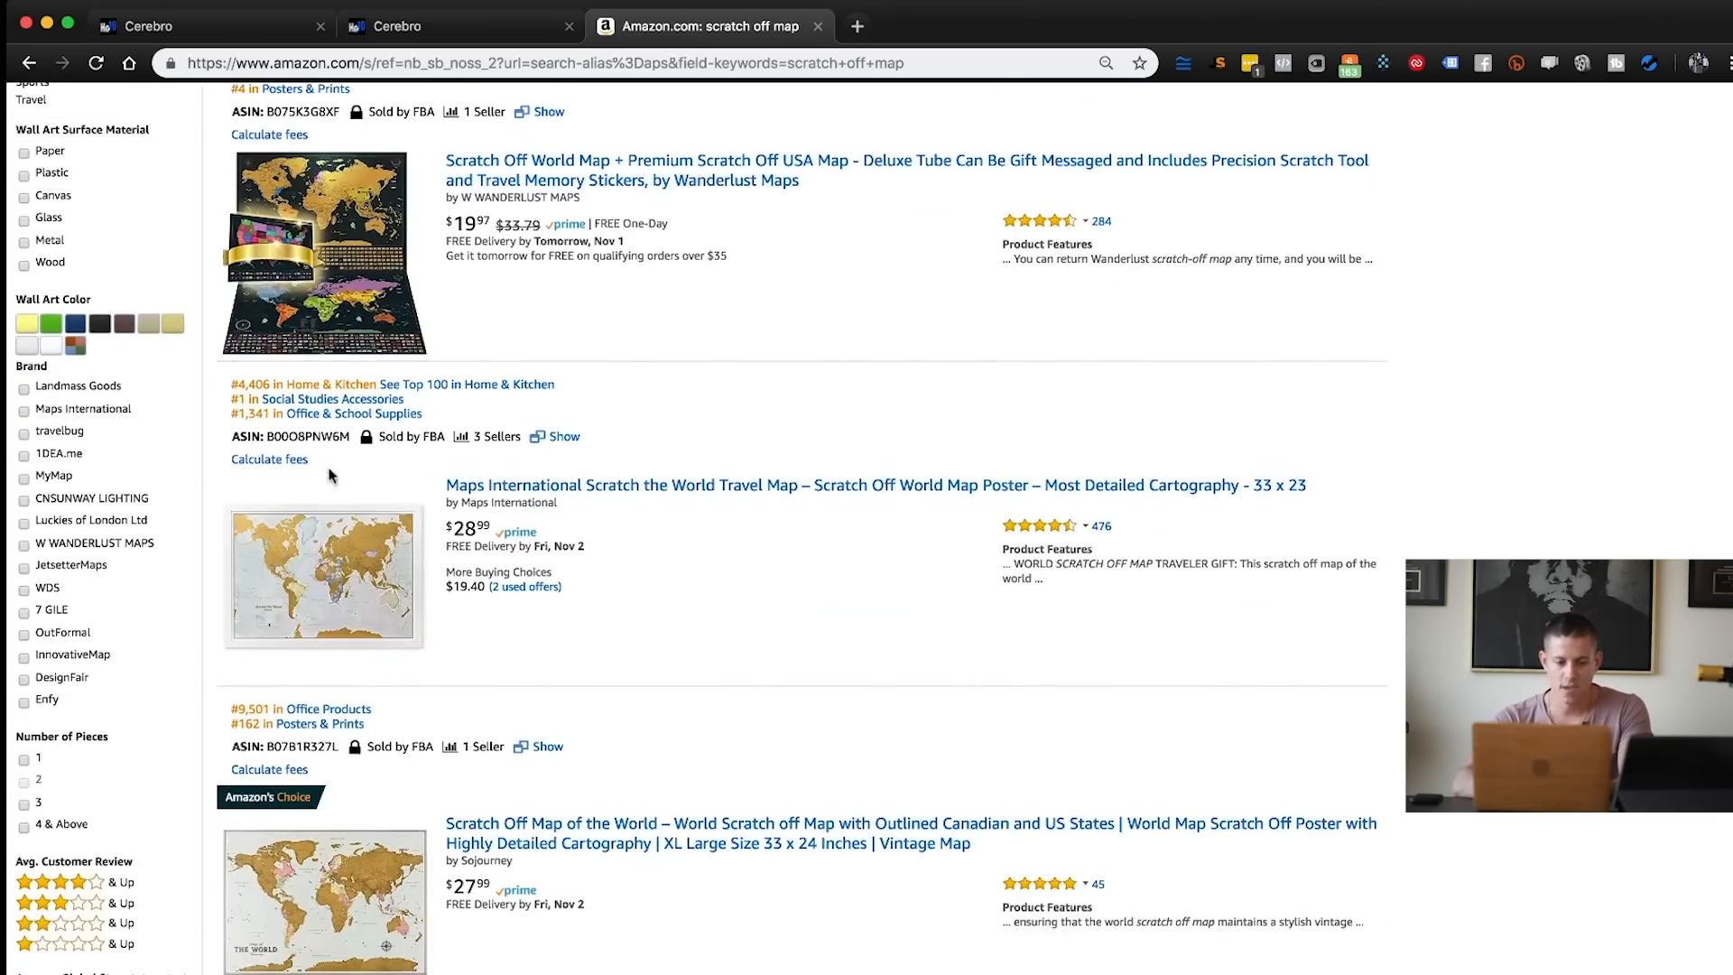
double_click(312, 437)
key(ctrl+c)
key(ctrl+shift+Tab)
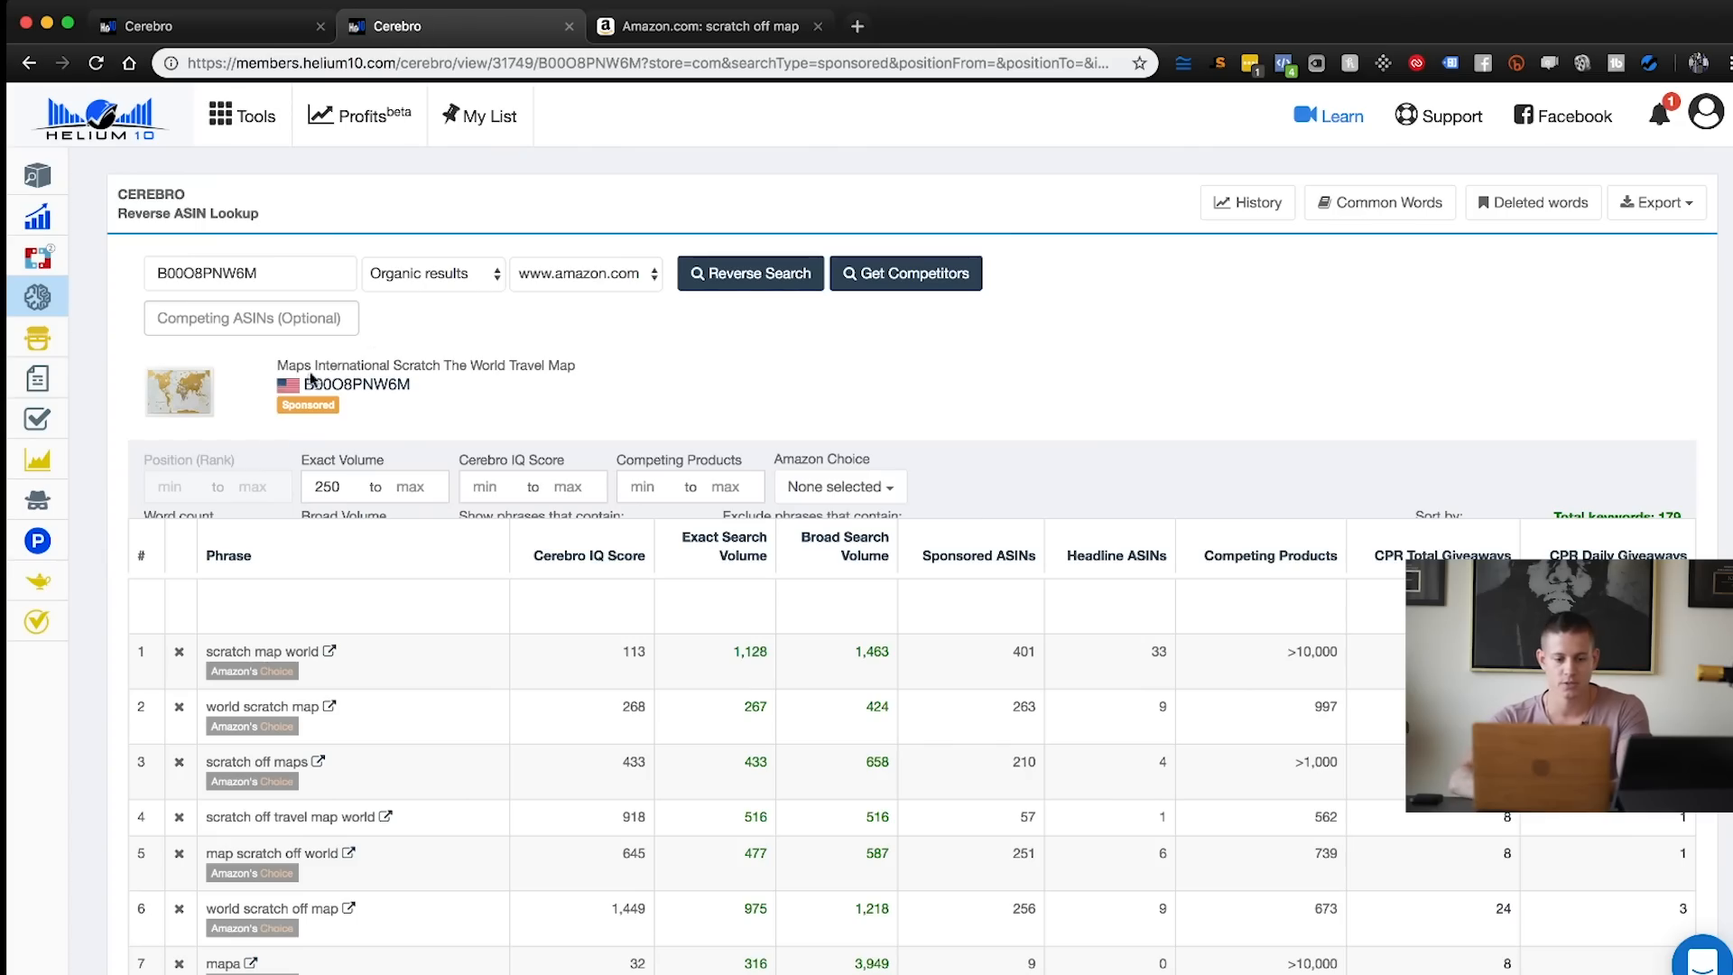
click(215, 329)
key(ctrl+v)
key(Return)
Copy the Sojourney map's ASIN, B07B1R327L, from the Amazon results and add it to the competing ASINs in Cerebro
click(643, 32)
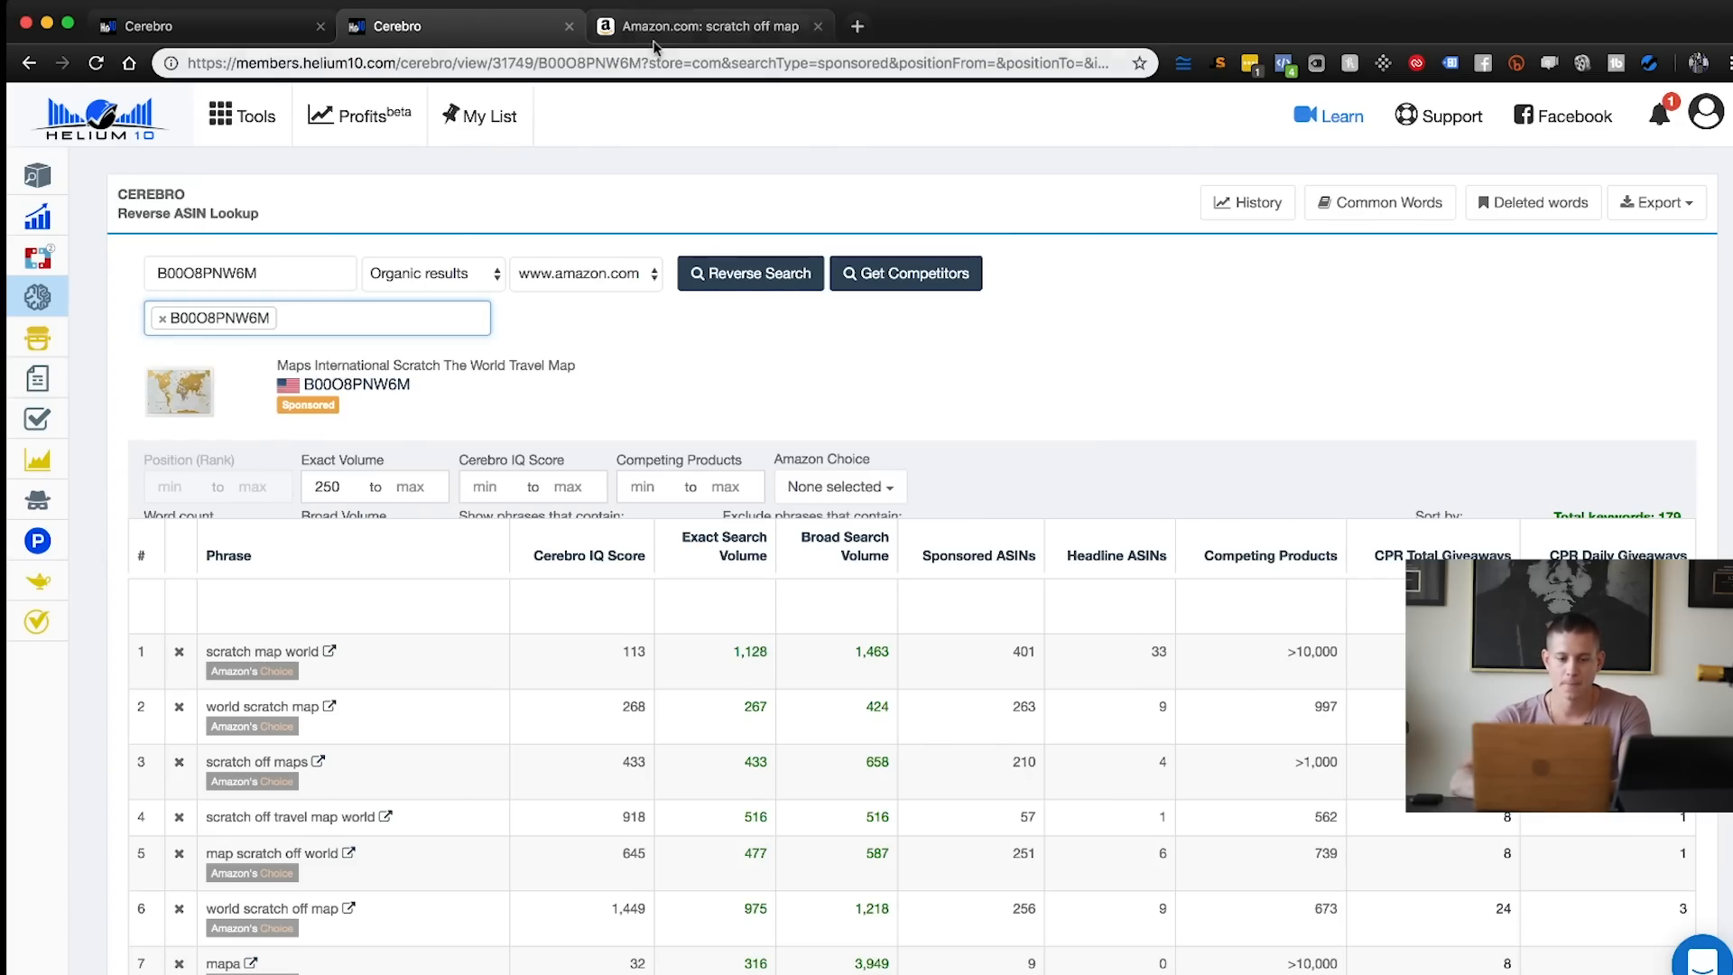
scroll(556, 408, down, 3)
double_click(303, 564)
key(ctrl+c)
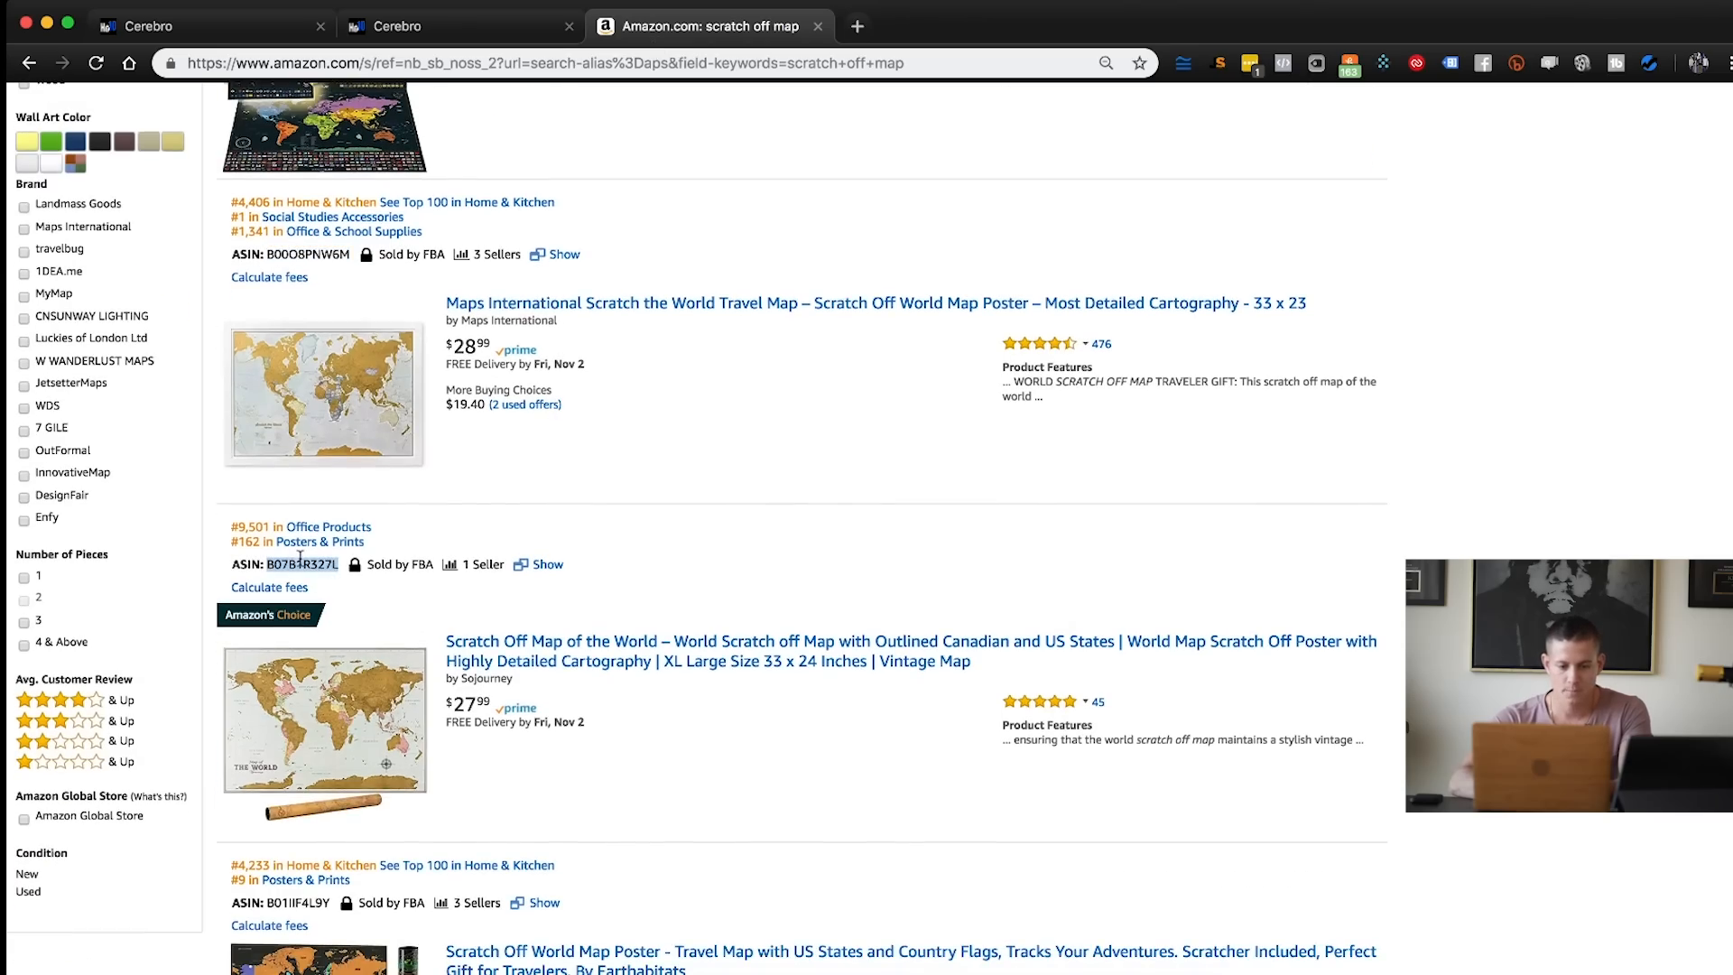
click(398, 25)
key(ctrl+v)
key(Return)
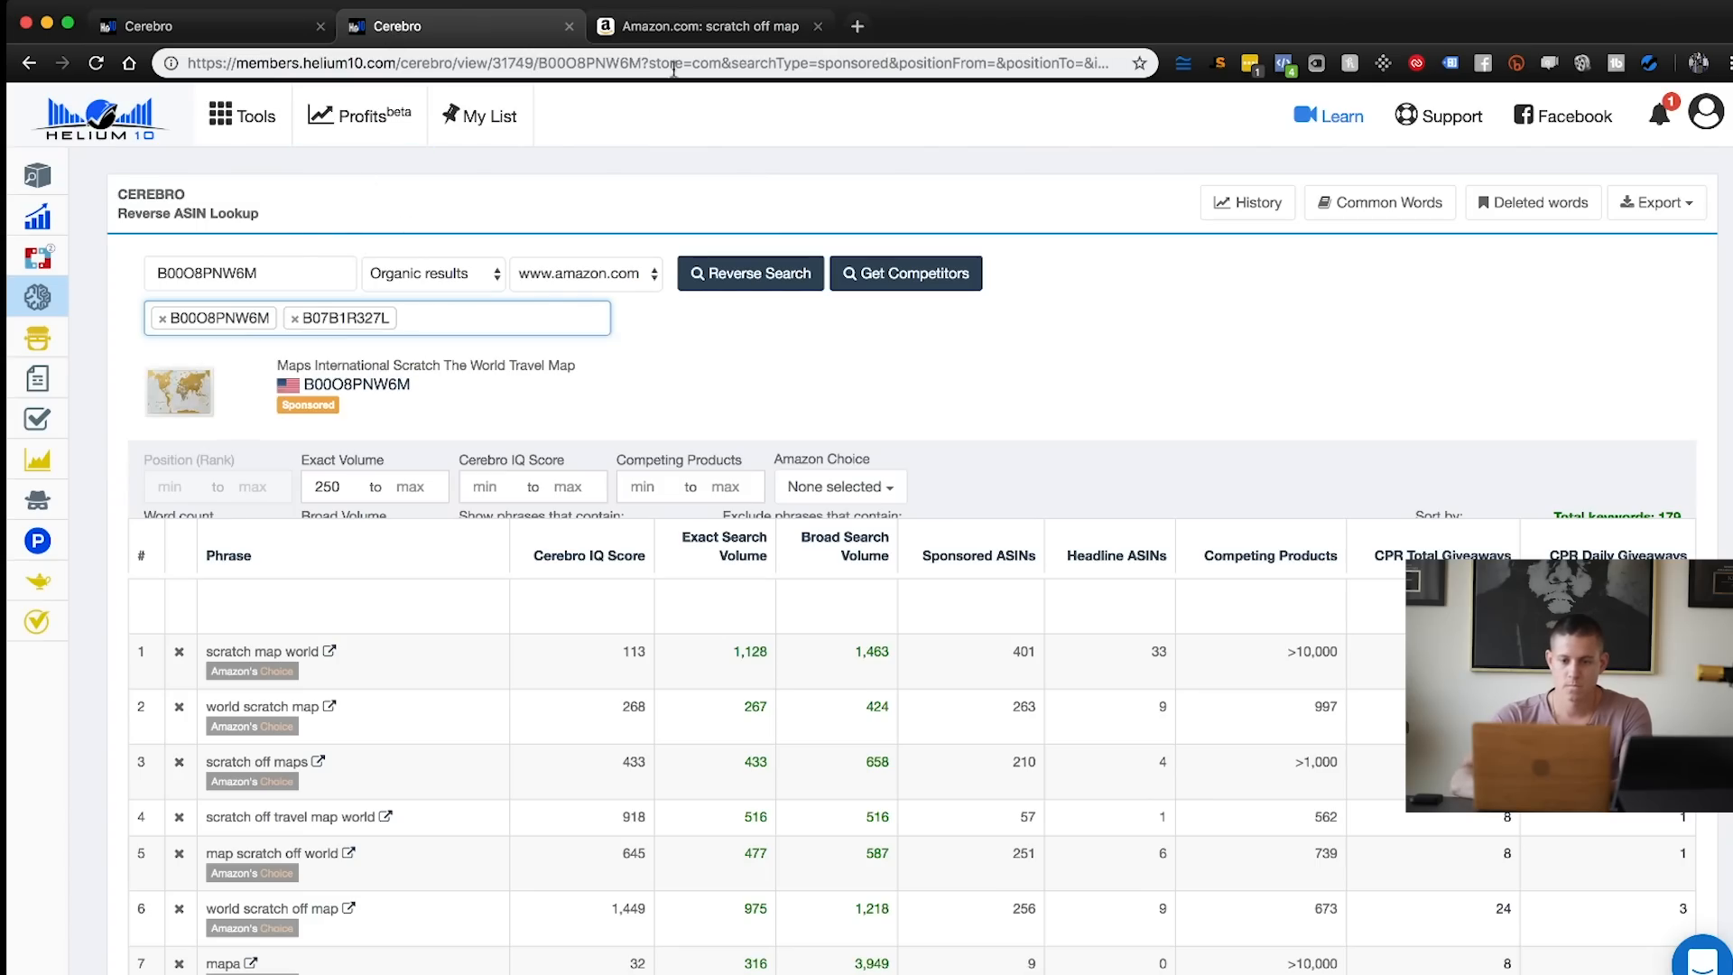
Add the Earthabitats map's ASIN, B01IIF4L9Y, from Amazon to the competing ASINs and run a new organic reverse search
click(673, 27)
scroll(469, 650, down, 4)
double_click(291, 611)
key(ctrl+c)
click(397, 24)
key(ctrl+v)
key(Return)
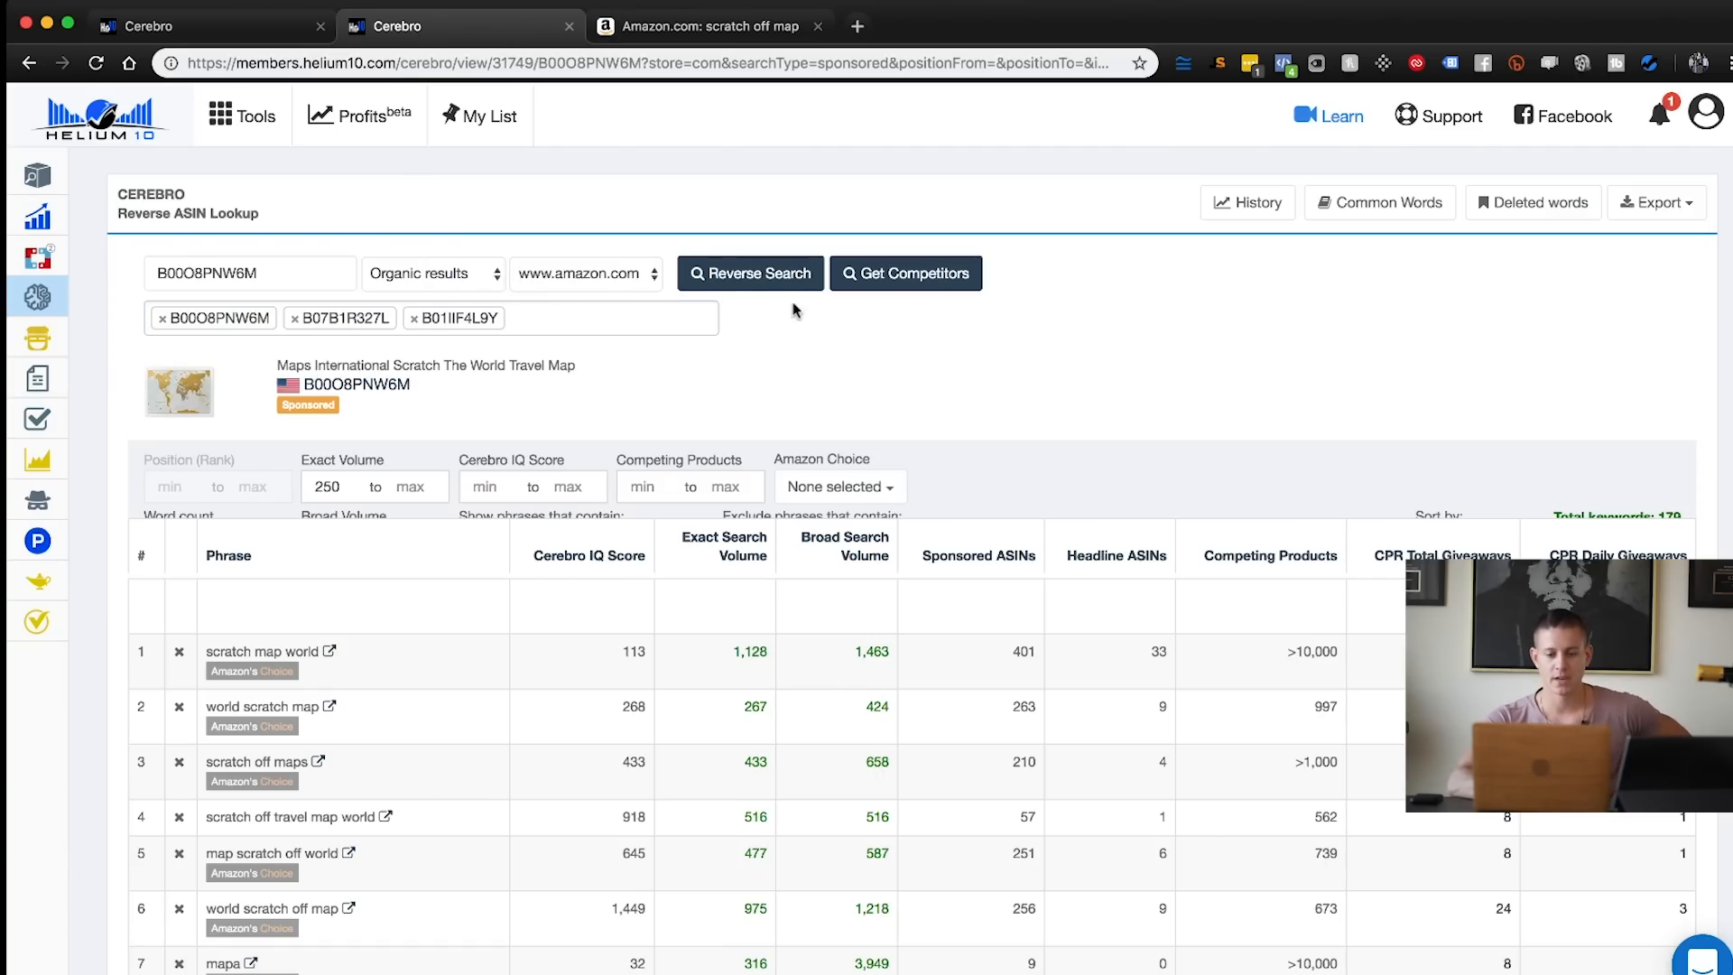
click(757, 276)
click(784, 715)
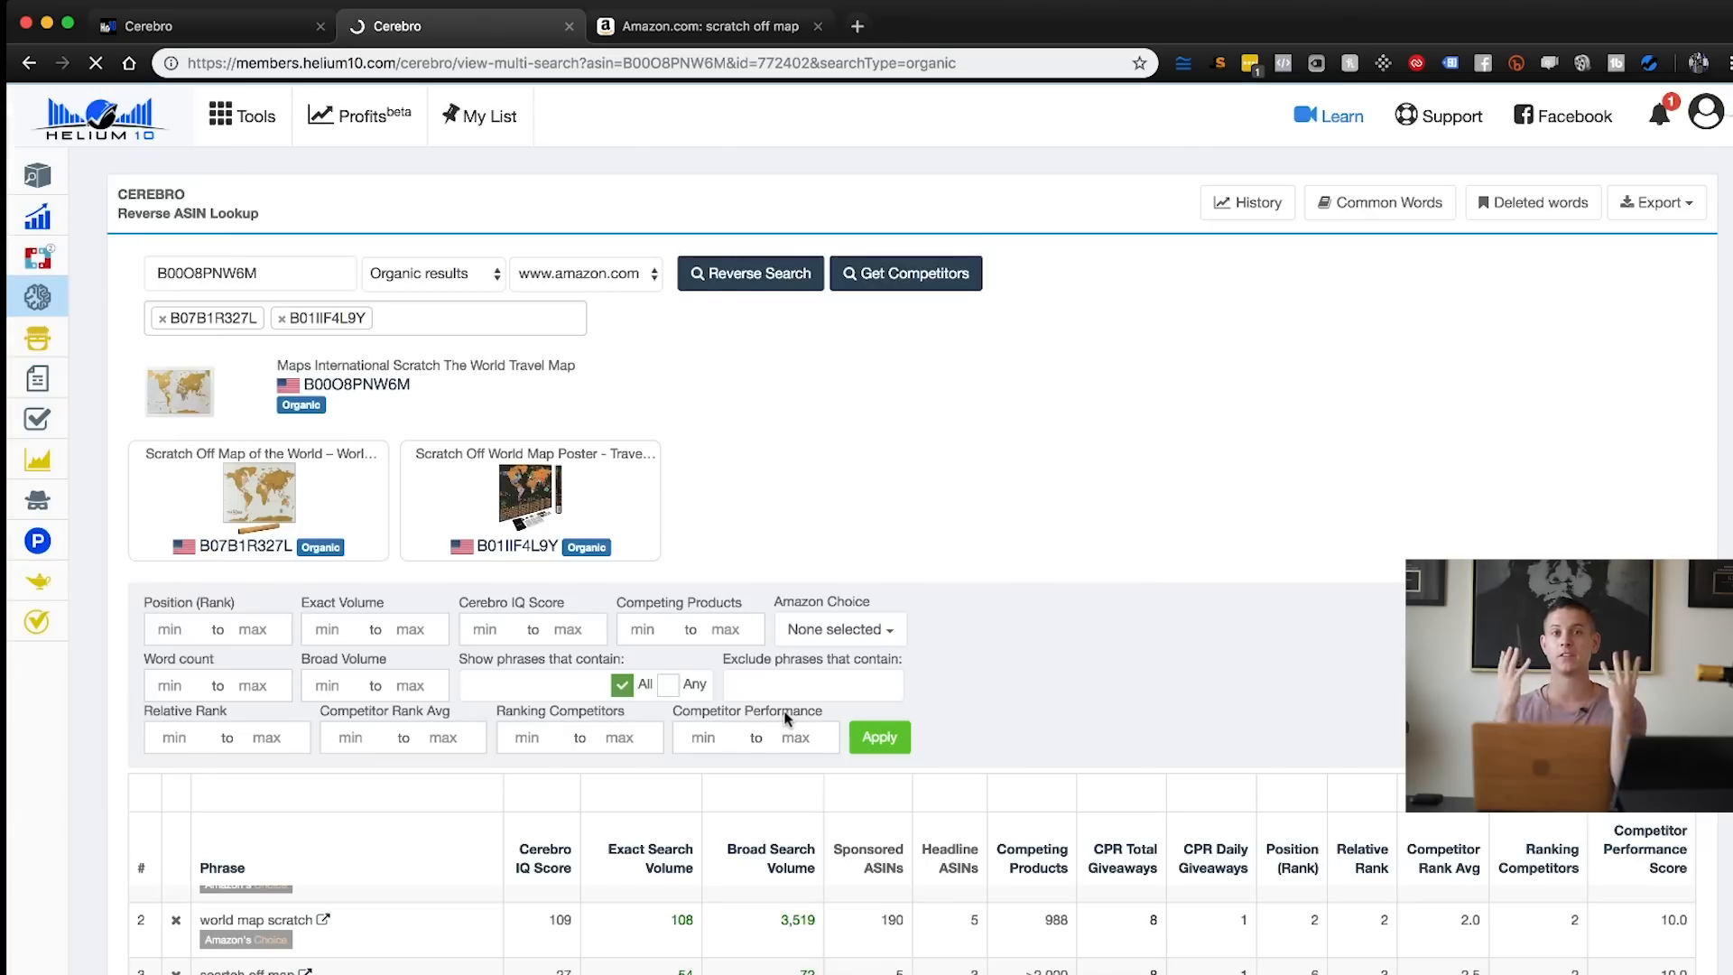
Set the competitor rank average filter to a range of 1 to 16
scroll(346, 632, down, 2)
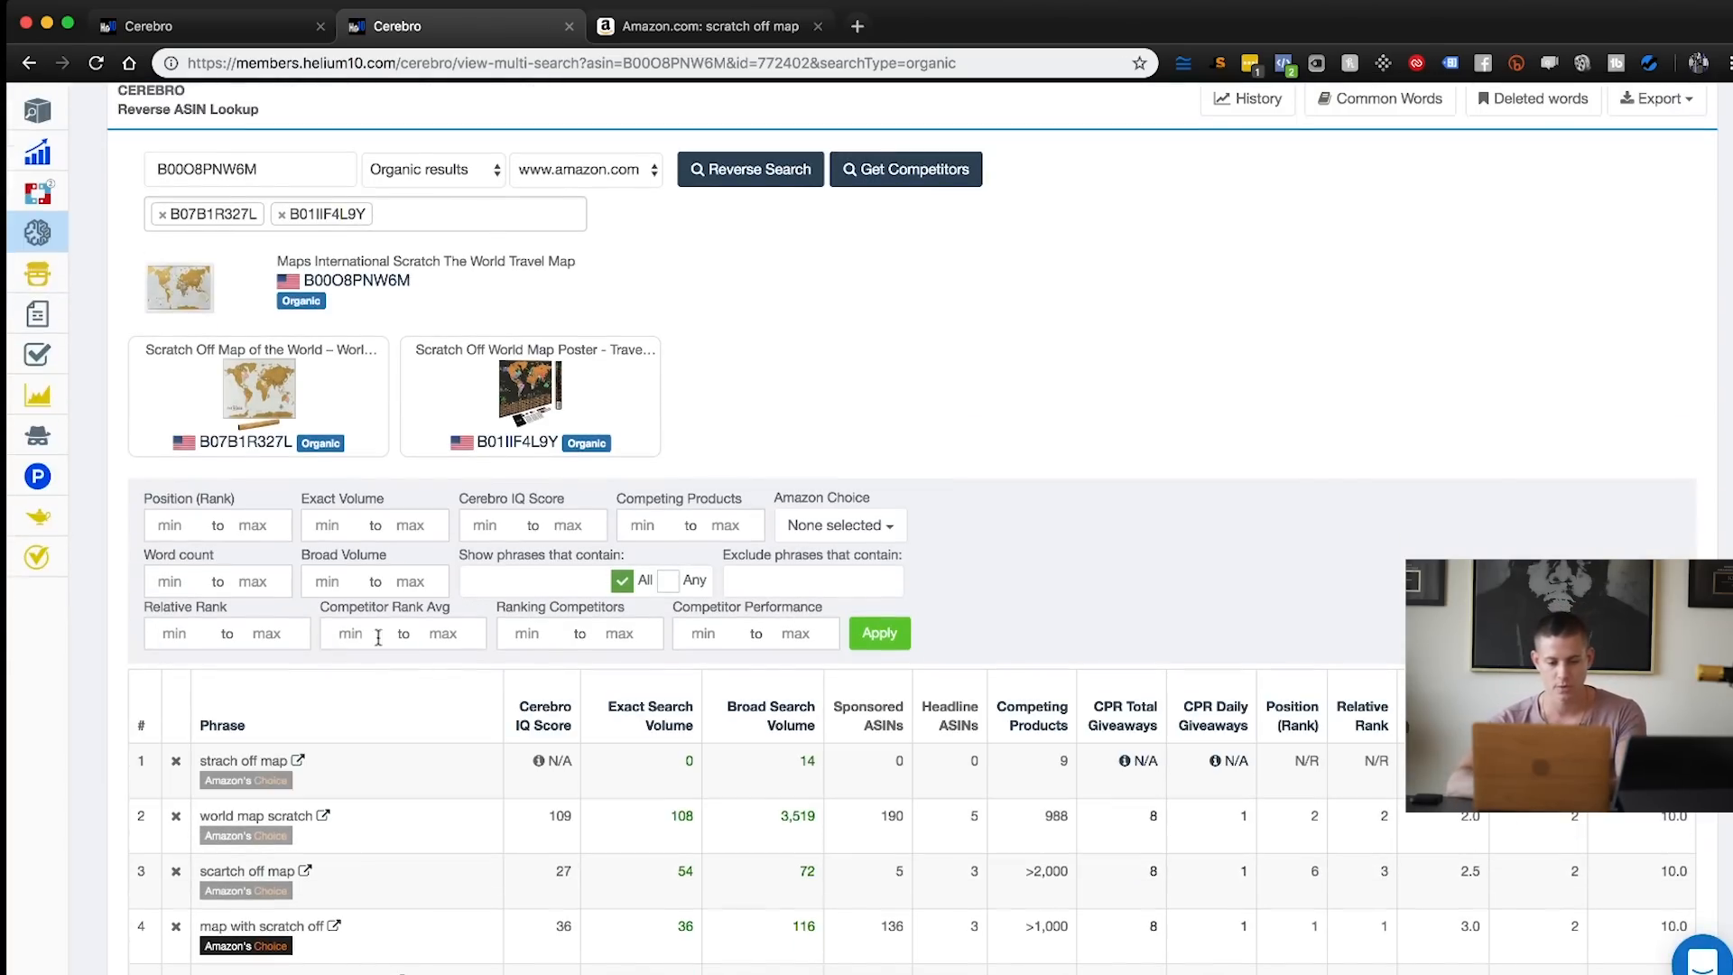
click(347, 632)
text(1)
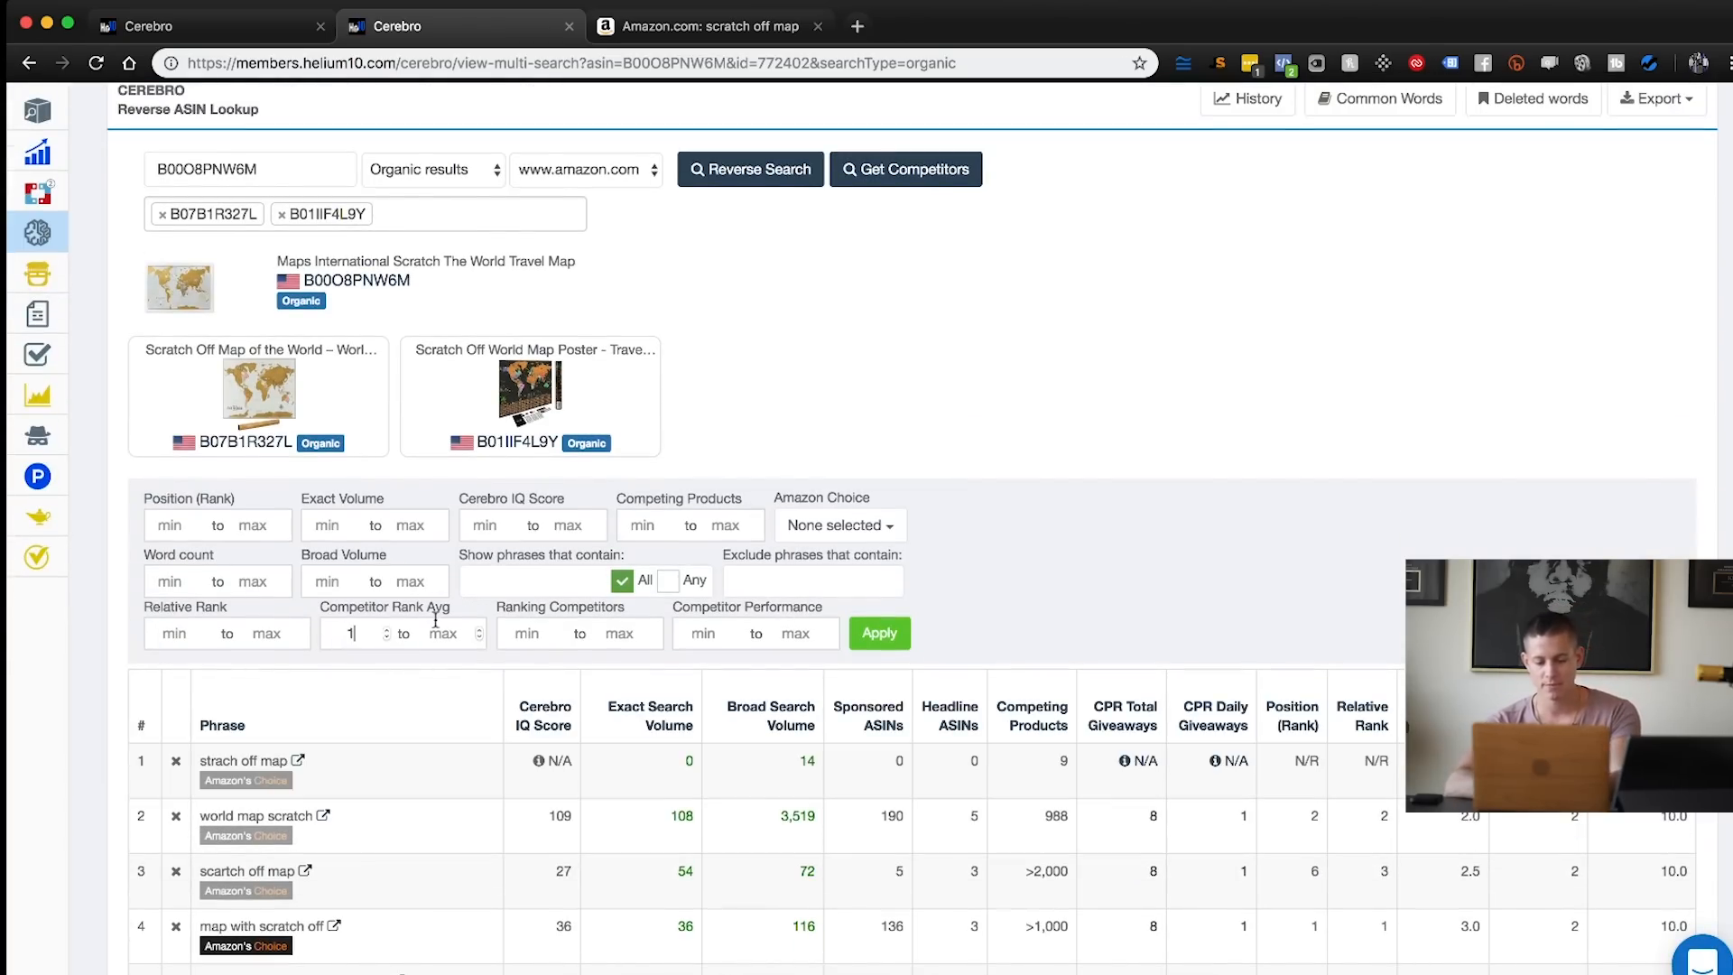
click(437, 636)
text(16)
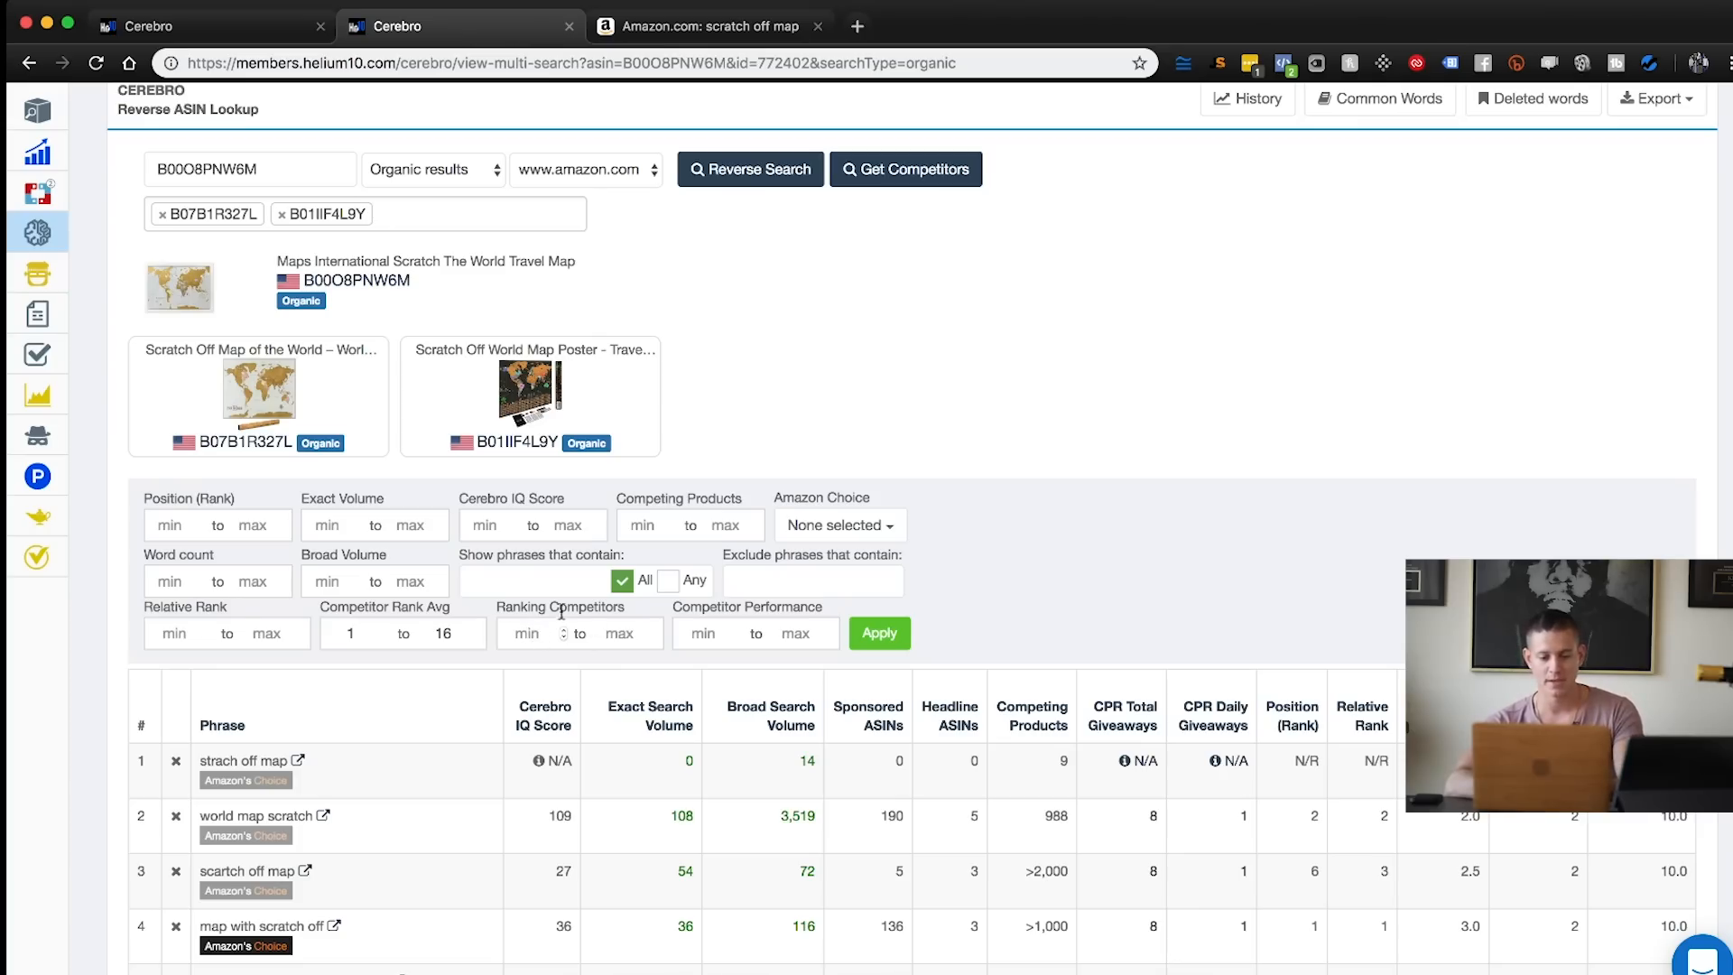
Set the minimum ranking competitors to 1 and the minimum exact volume to 500, and apply the keyword filters
text(2)
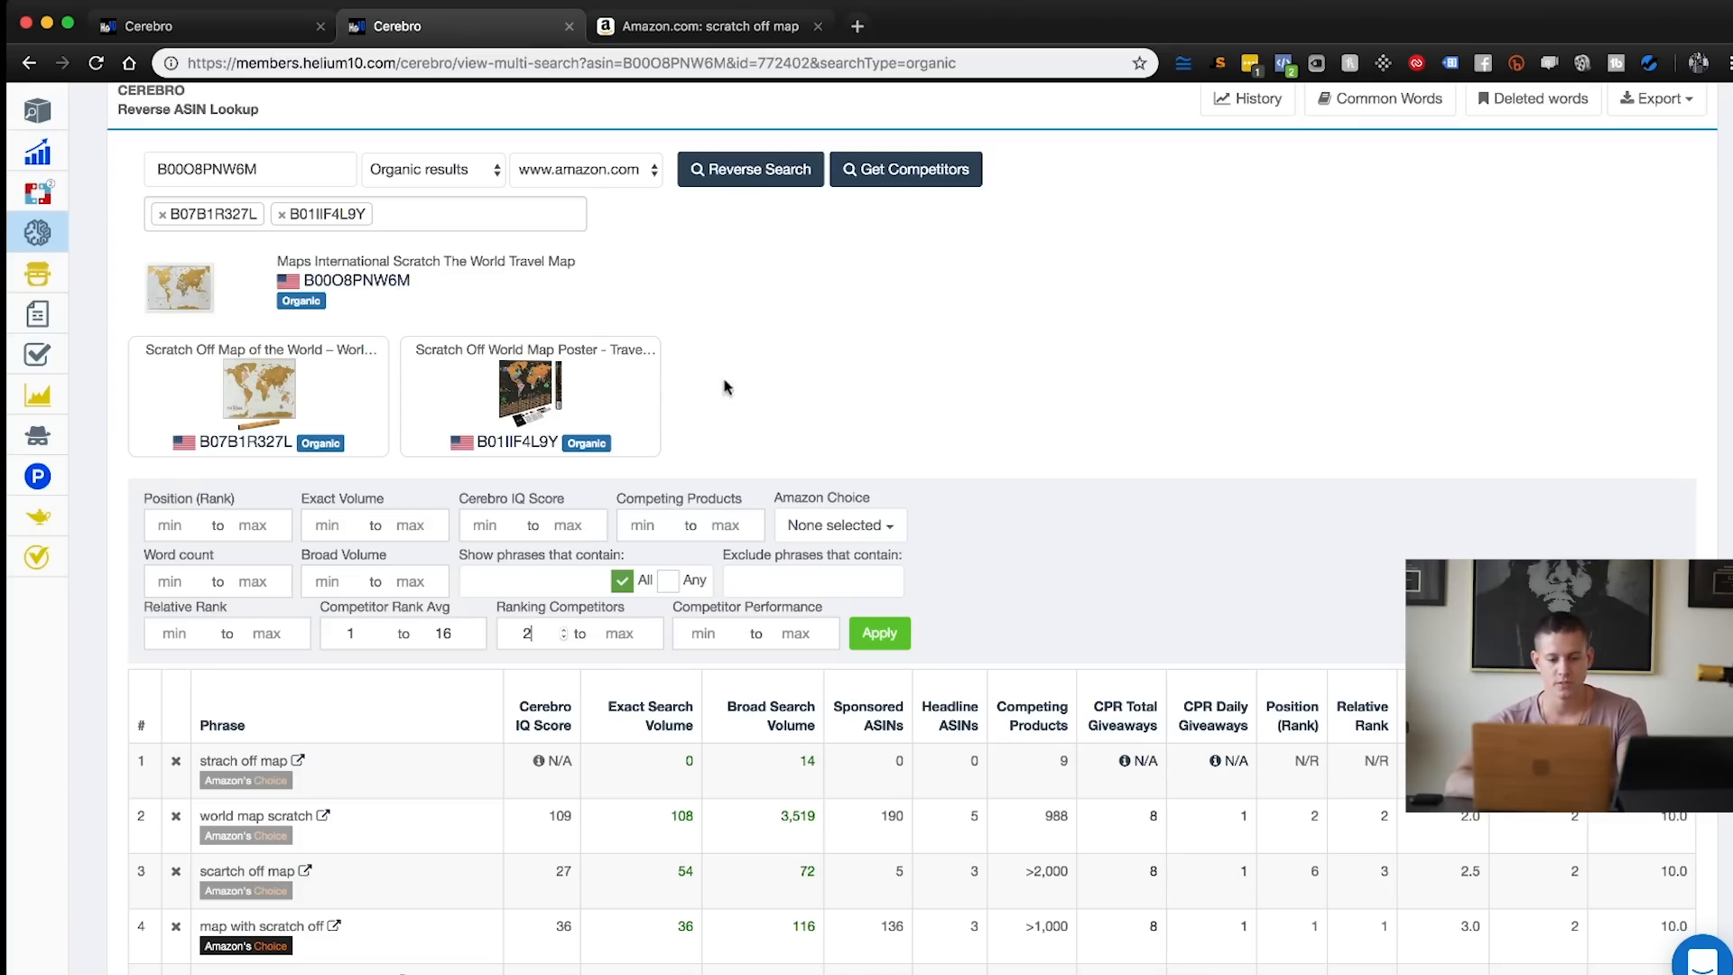
scroll(388, 399, up, 2)
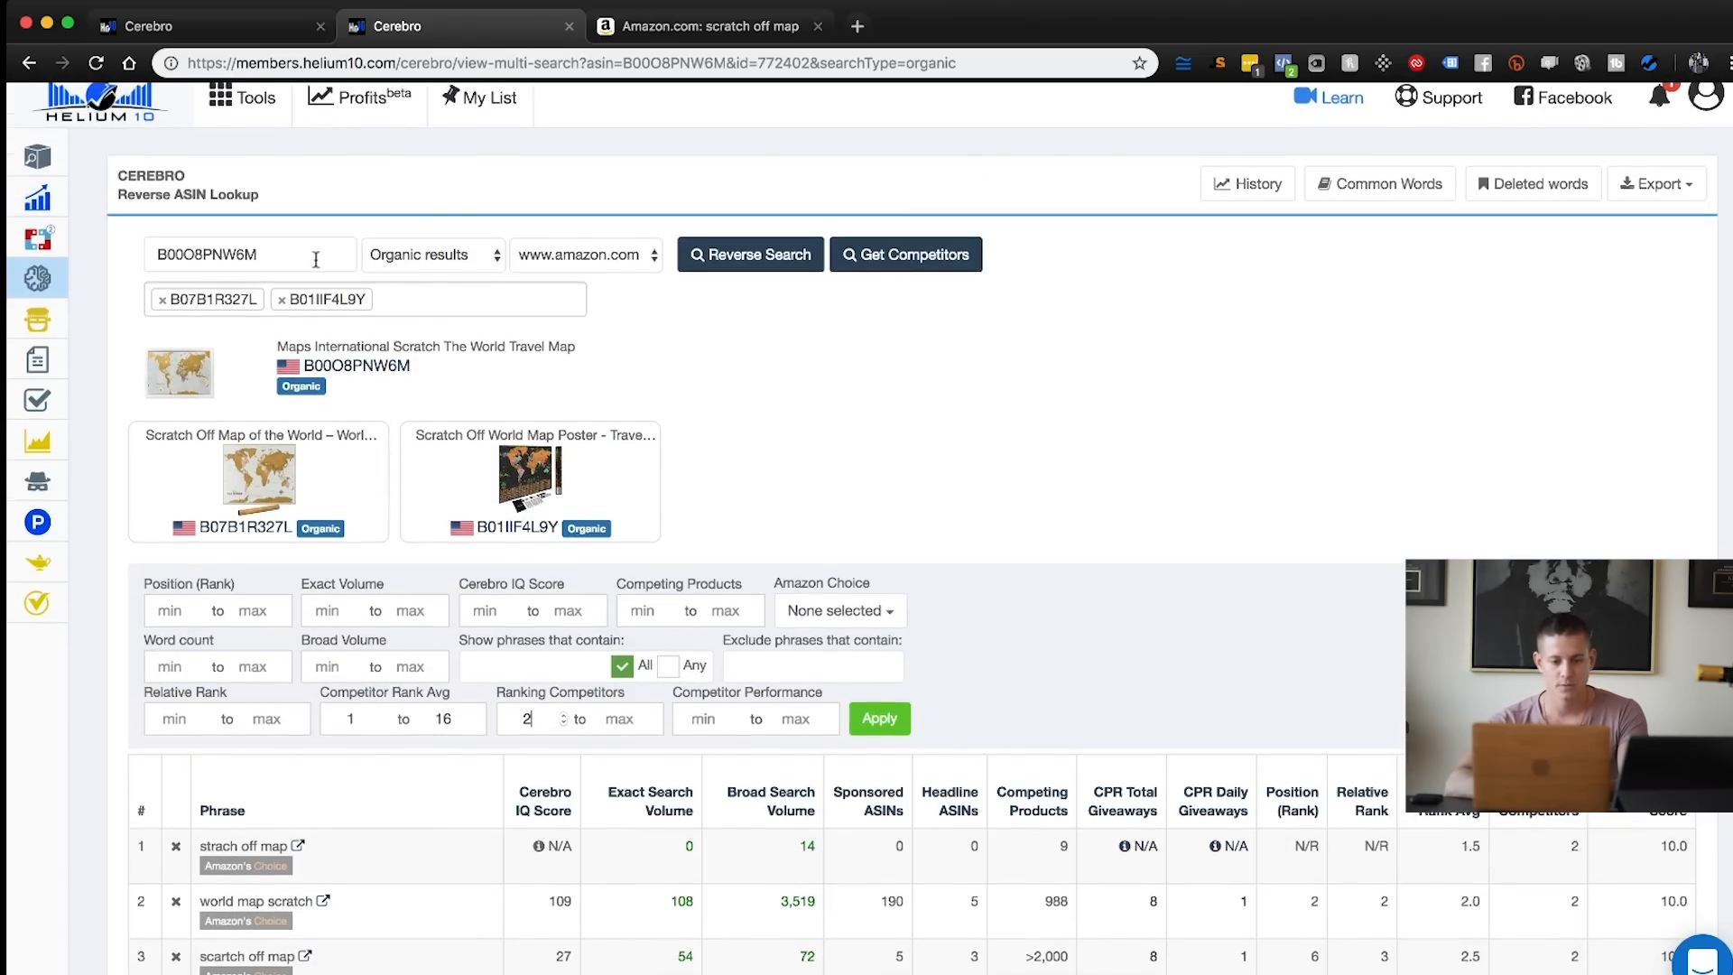
key(BackSpace)
text(1)
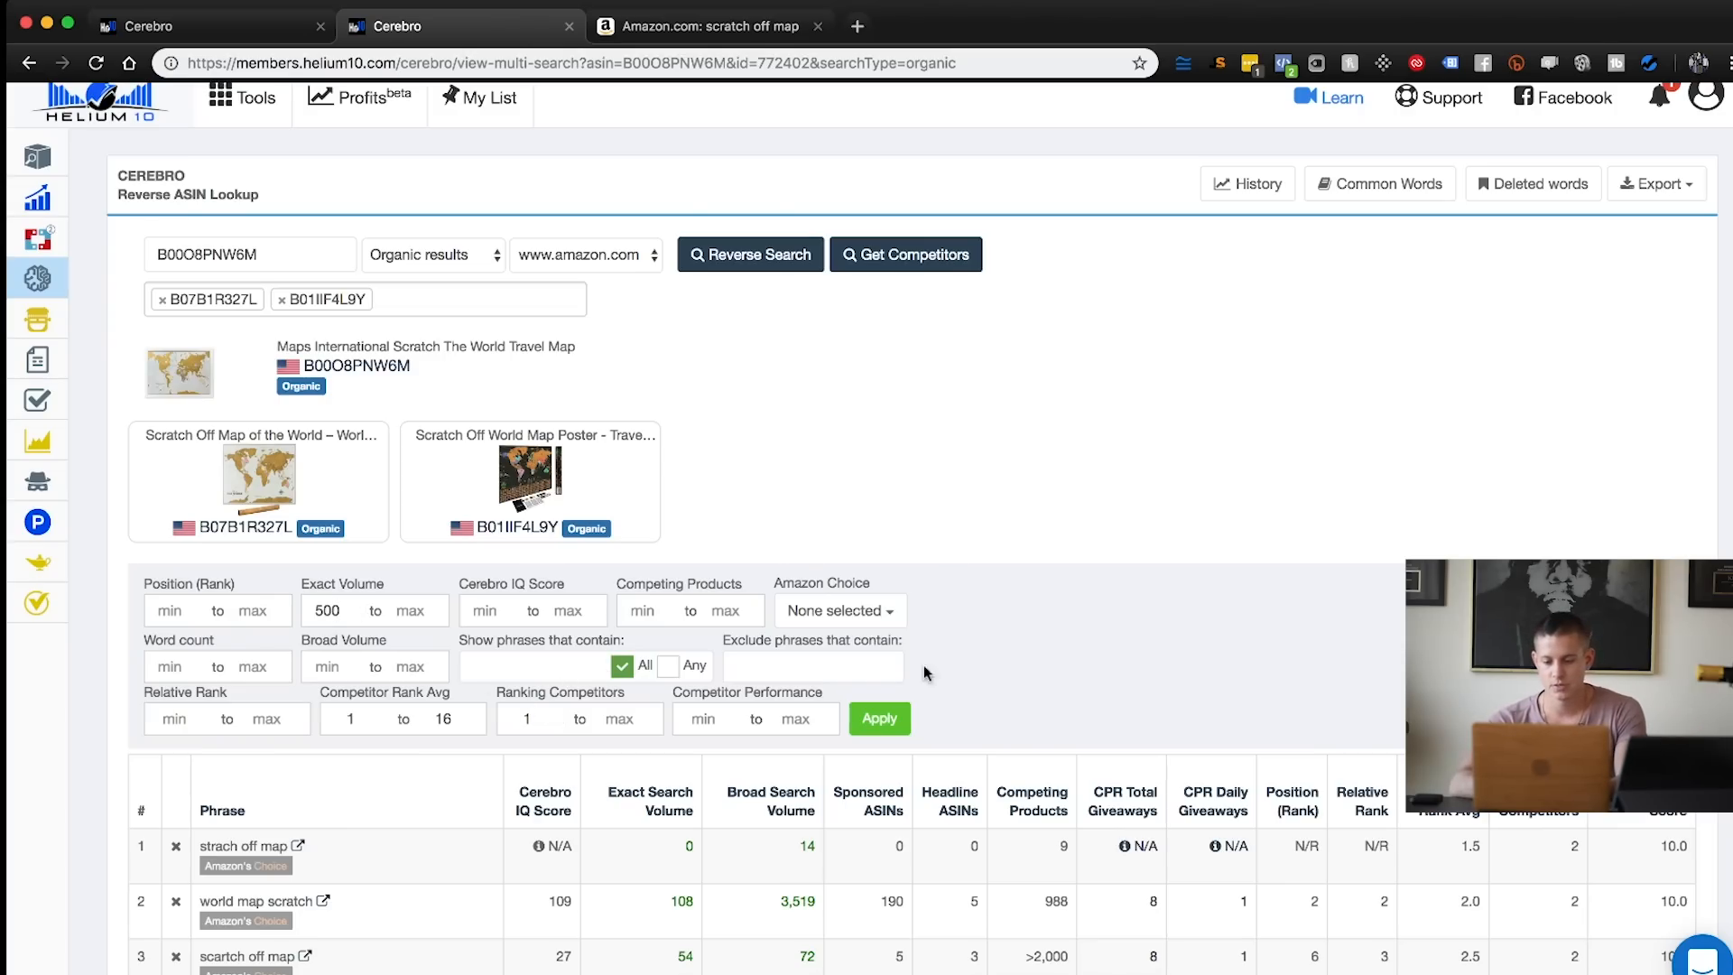
click(881, 723)
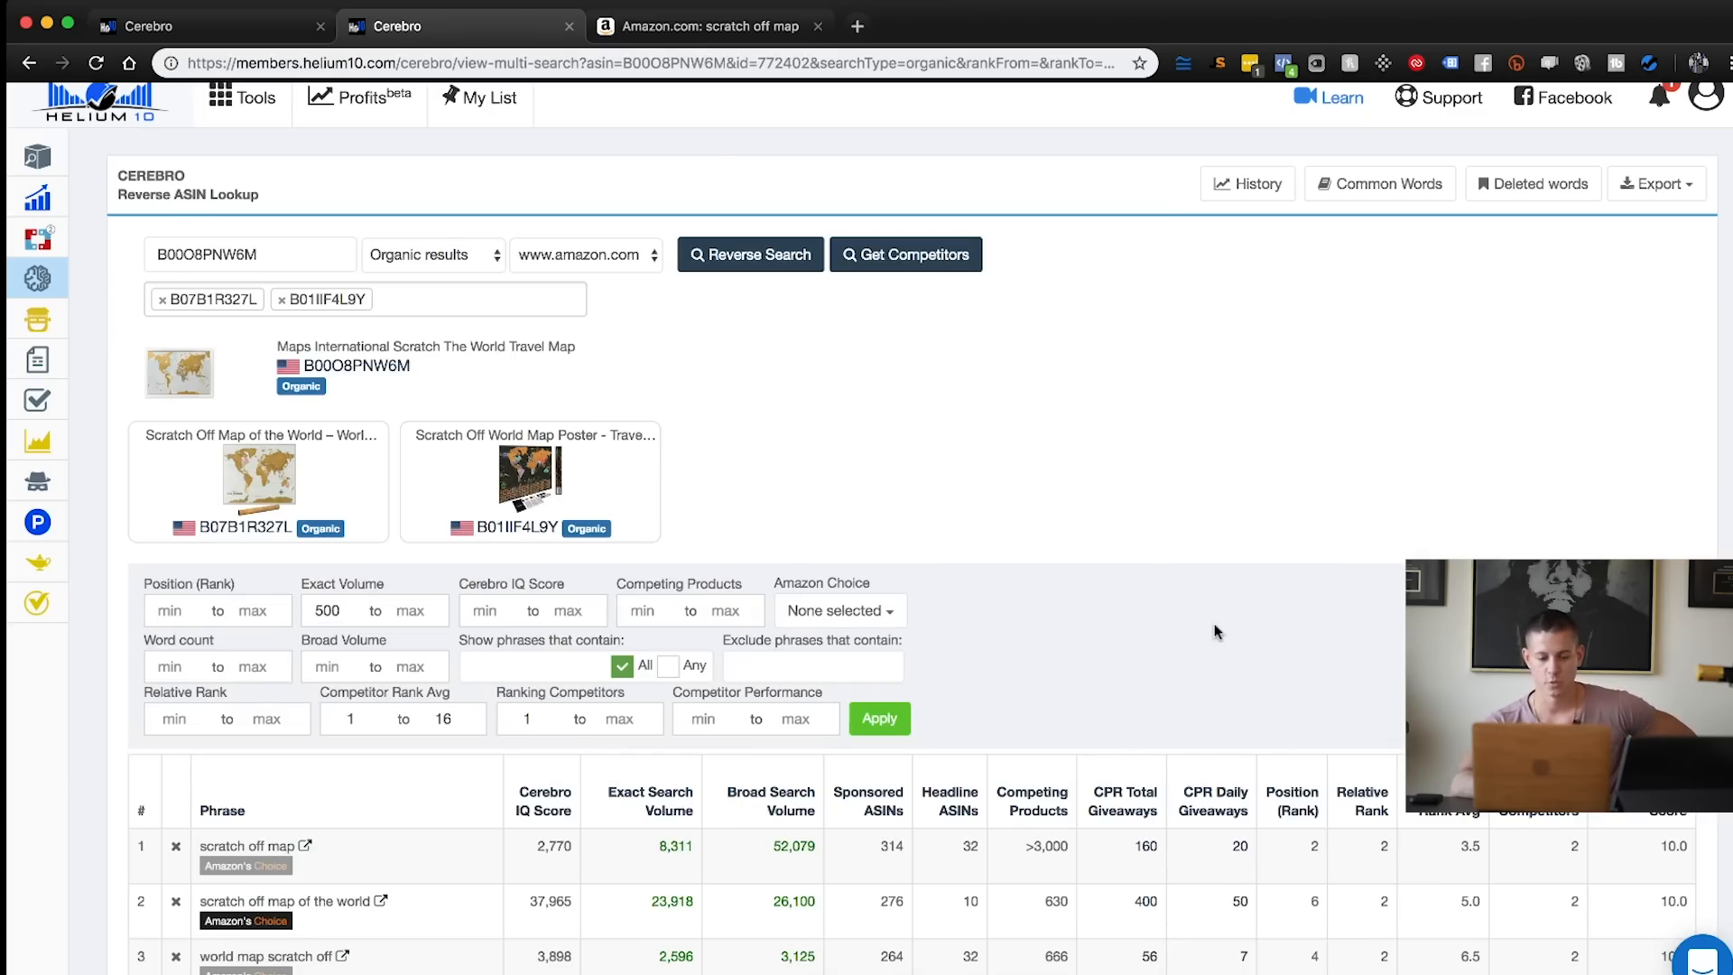
Review the filtered organic keywords and export them to the Frankenstein keyword processor
scroll(1215, 632, down, 3)
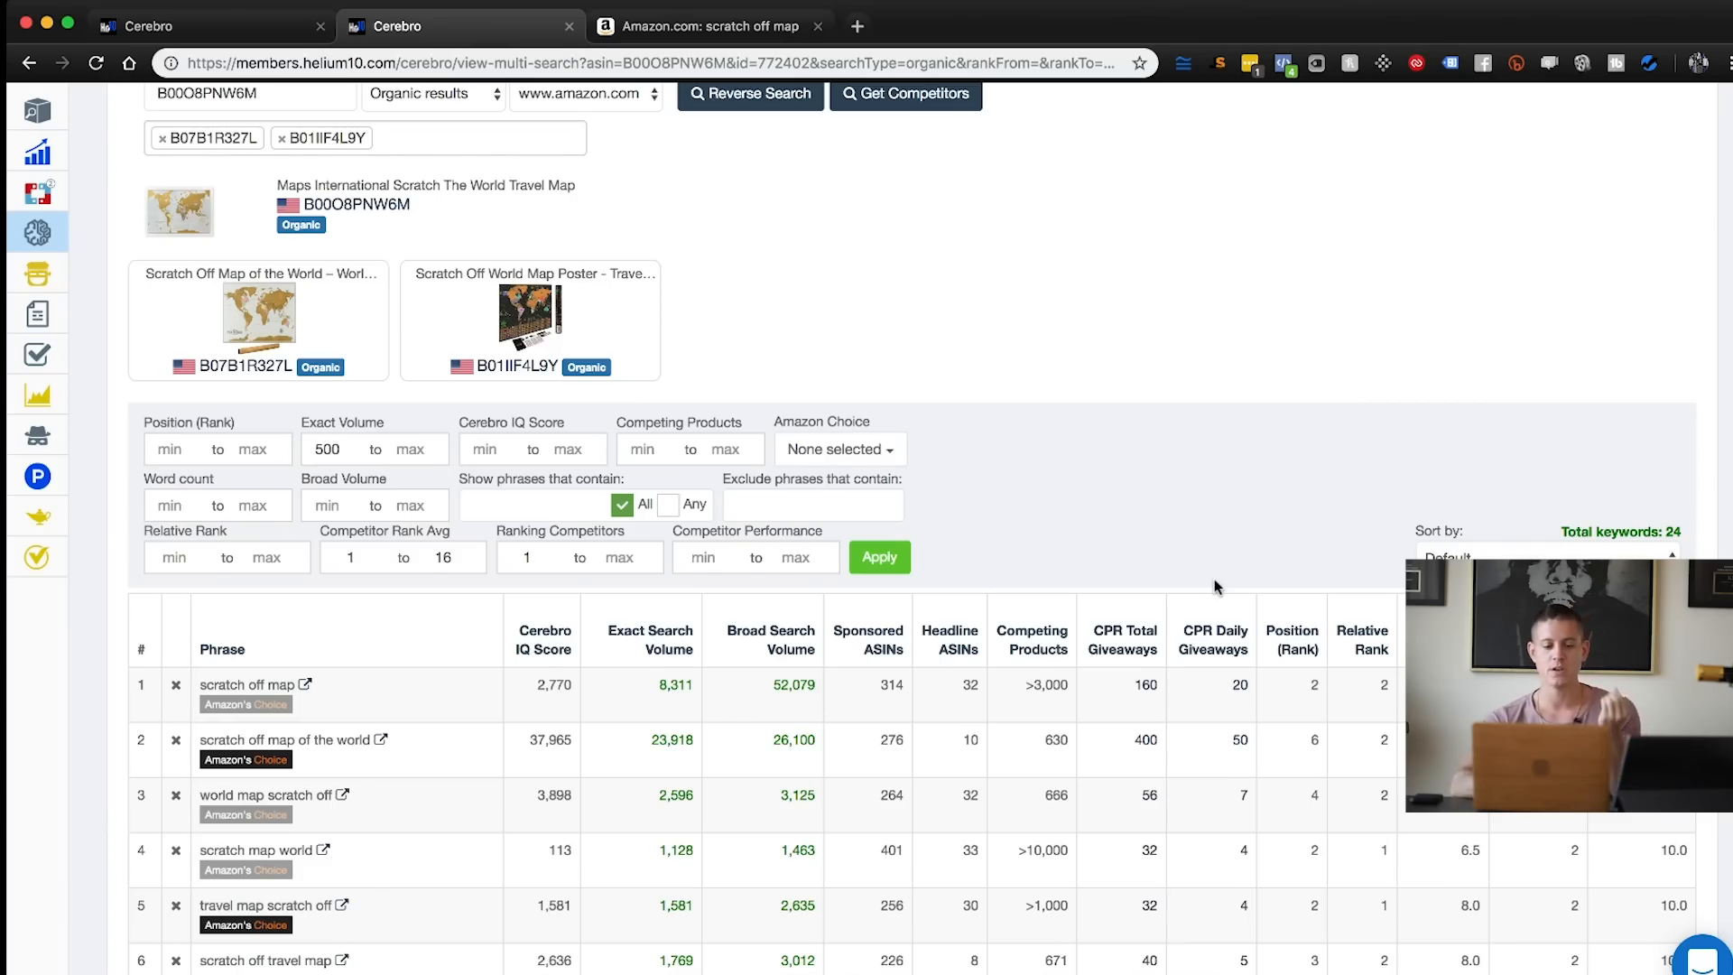
scroll(1215, 587, down, 4)
scroll(1215, 585, down, 8)
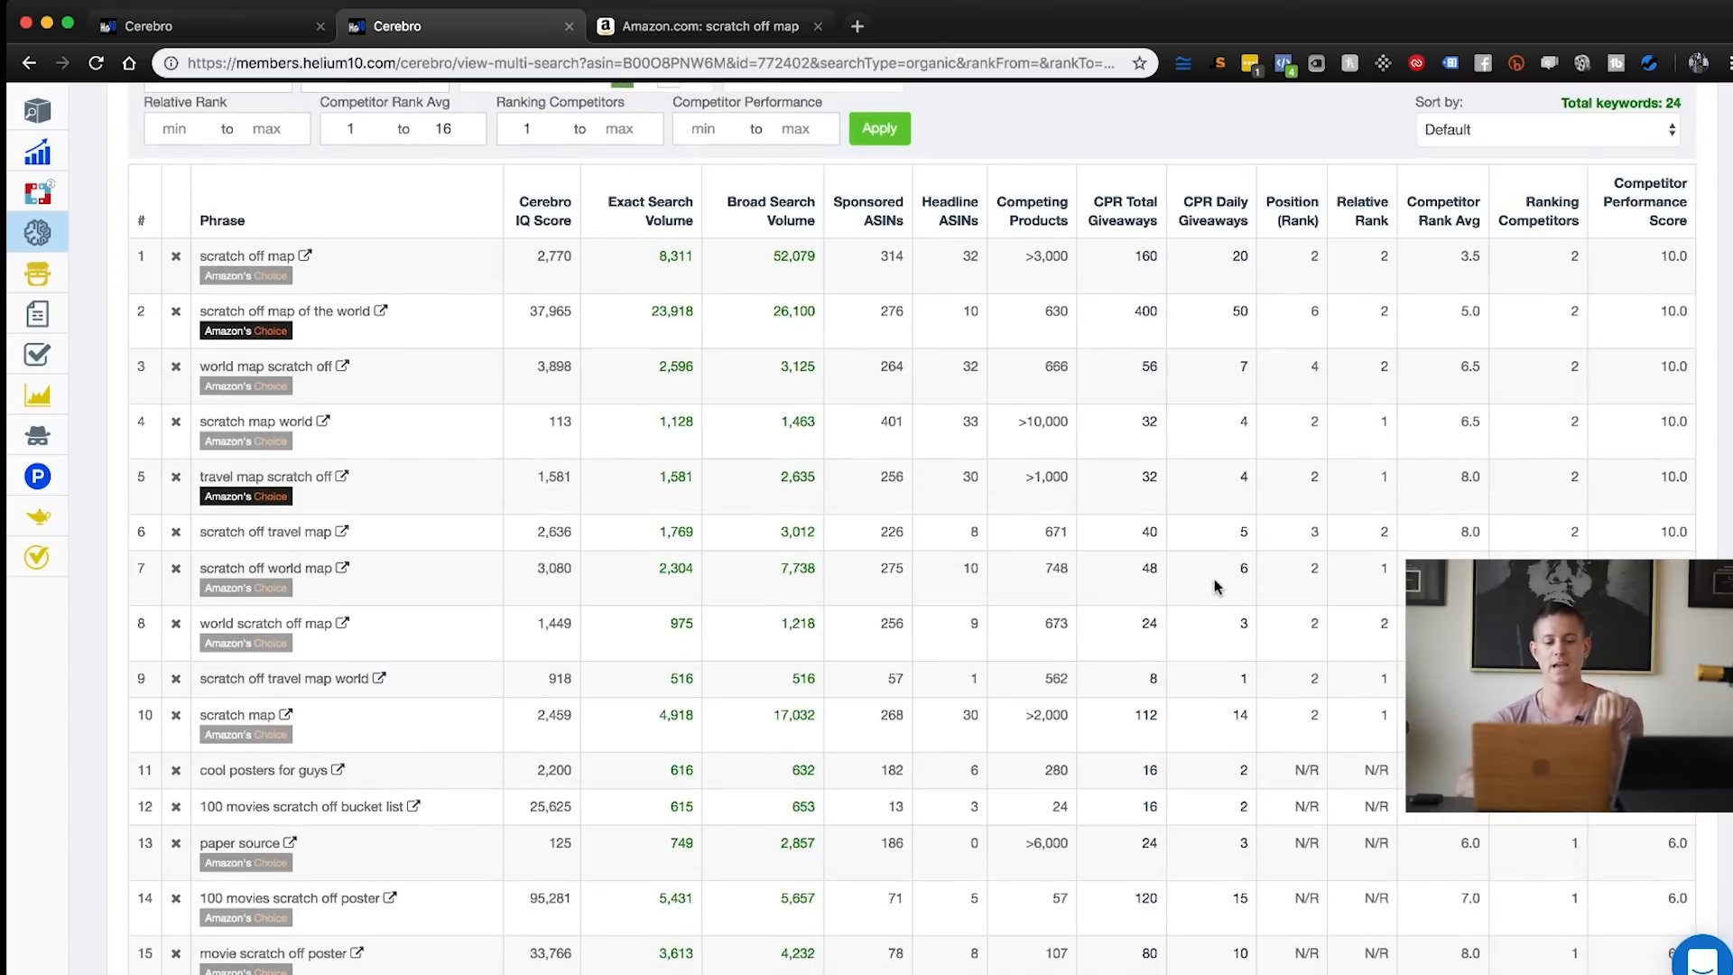
scroll(1215, 585, down, 1)
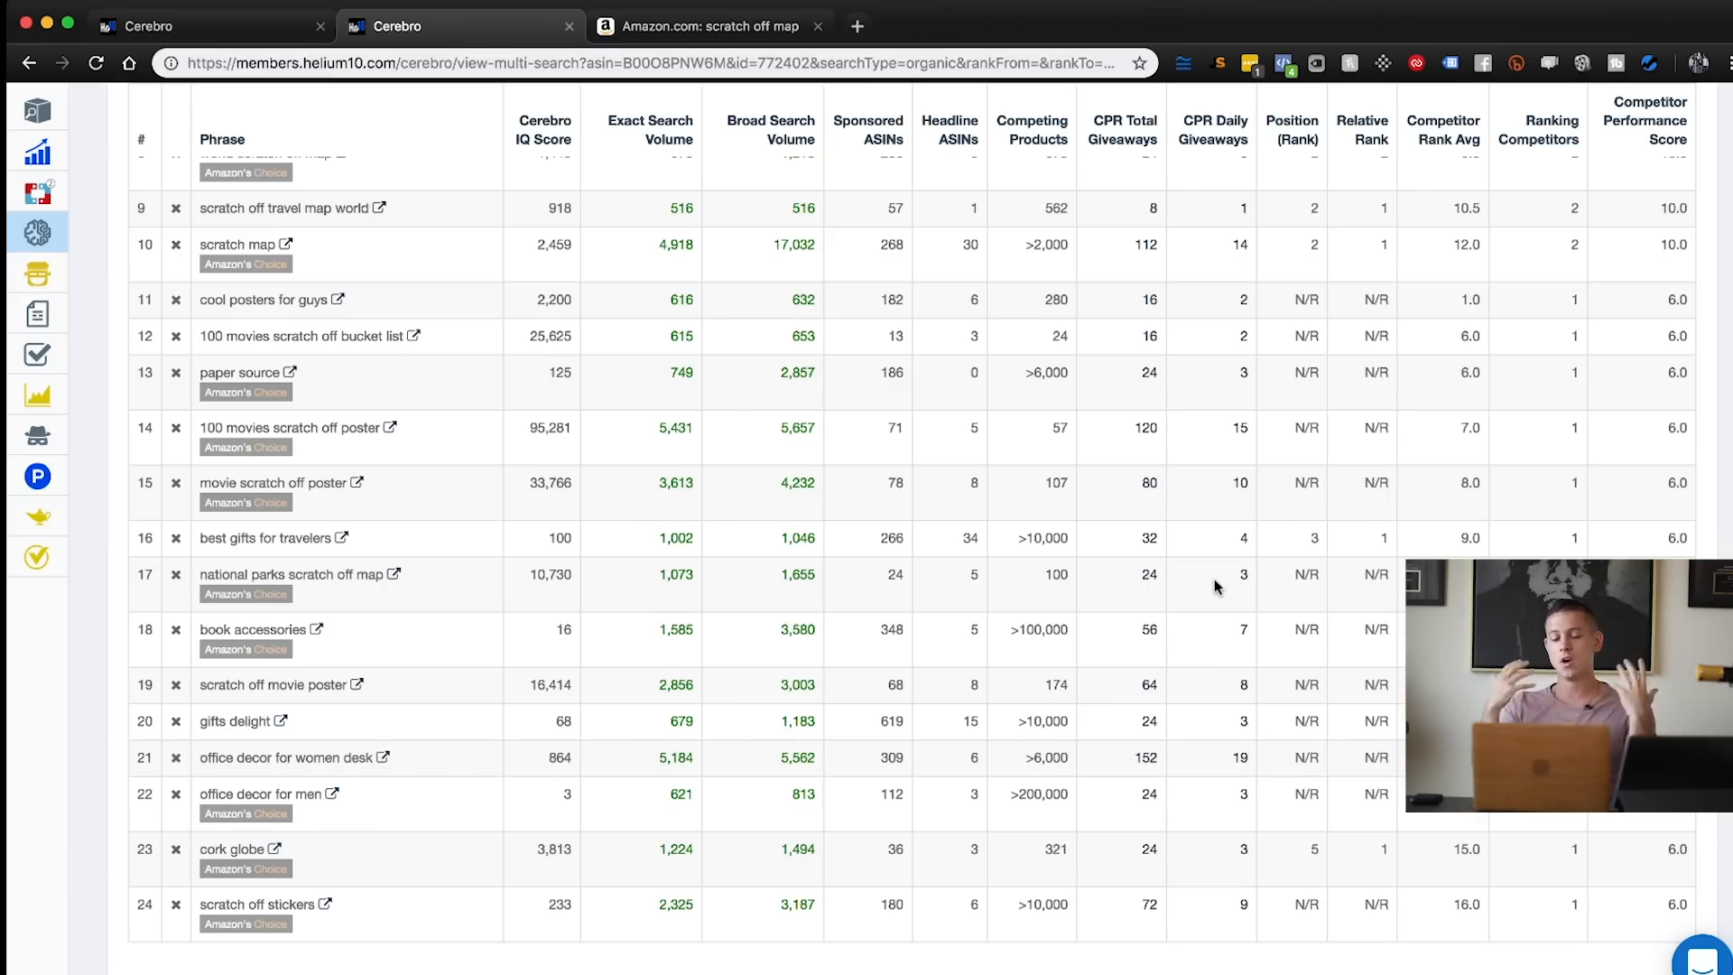
scroll(1215, 582, up, 10)
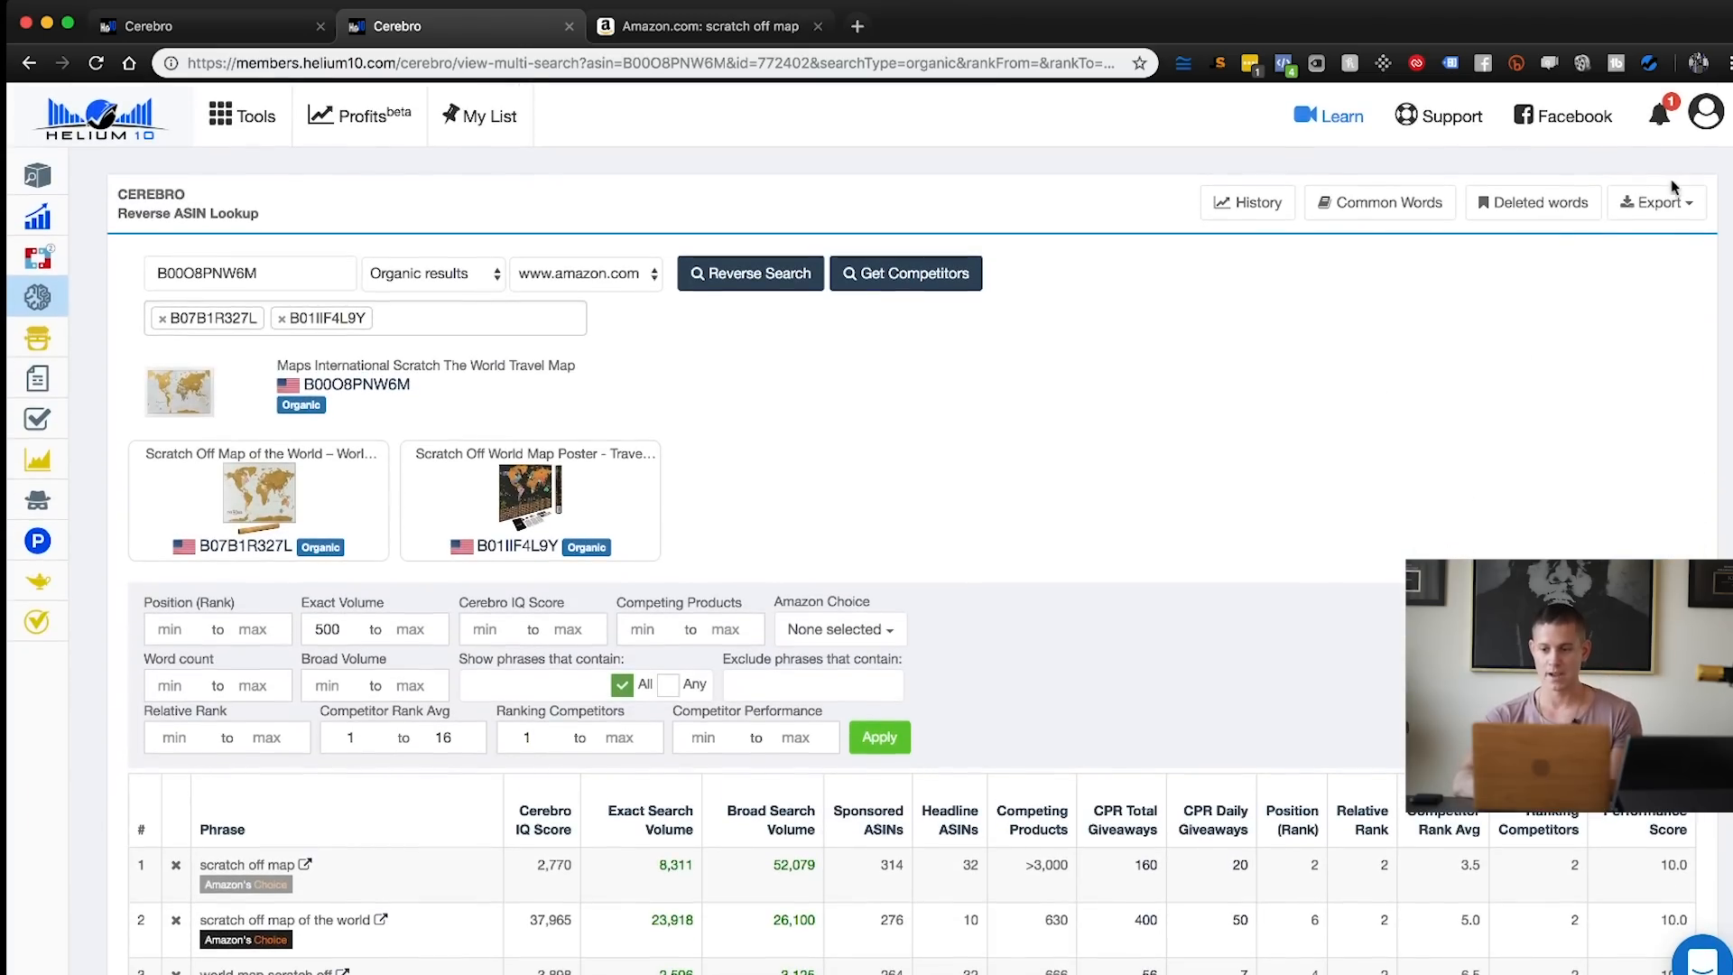
click(1671, 186)
click(1302, 346)
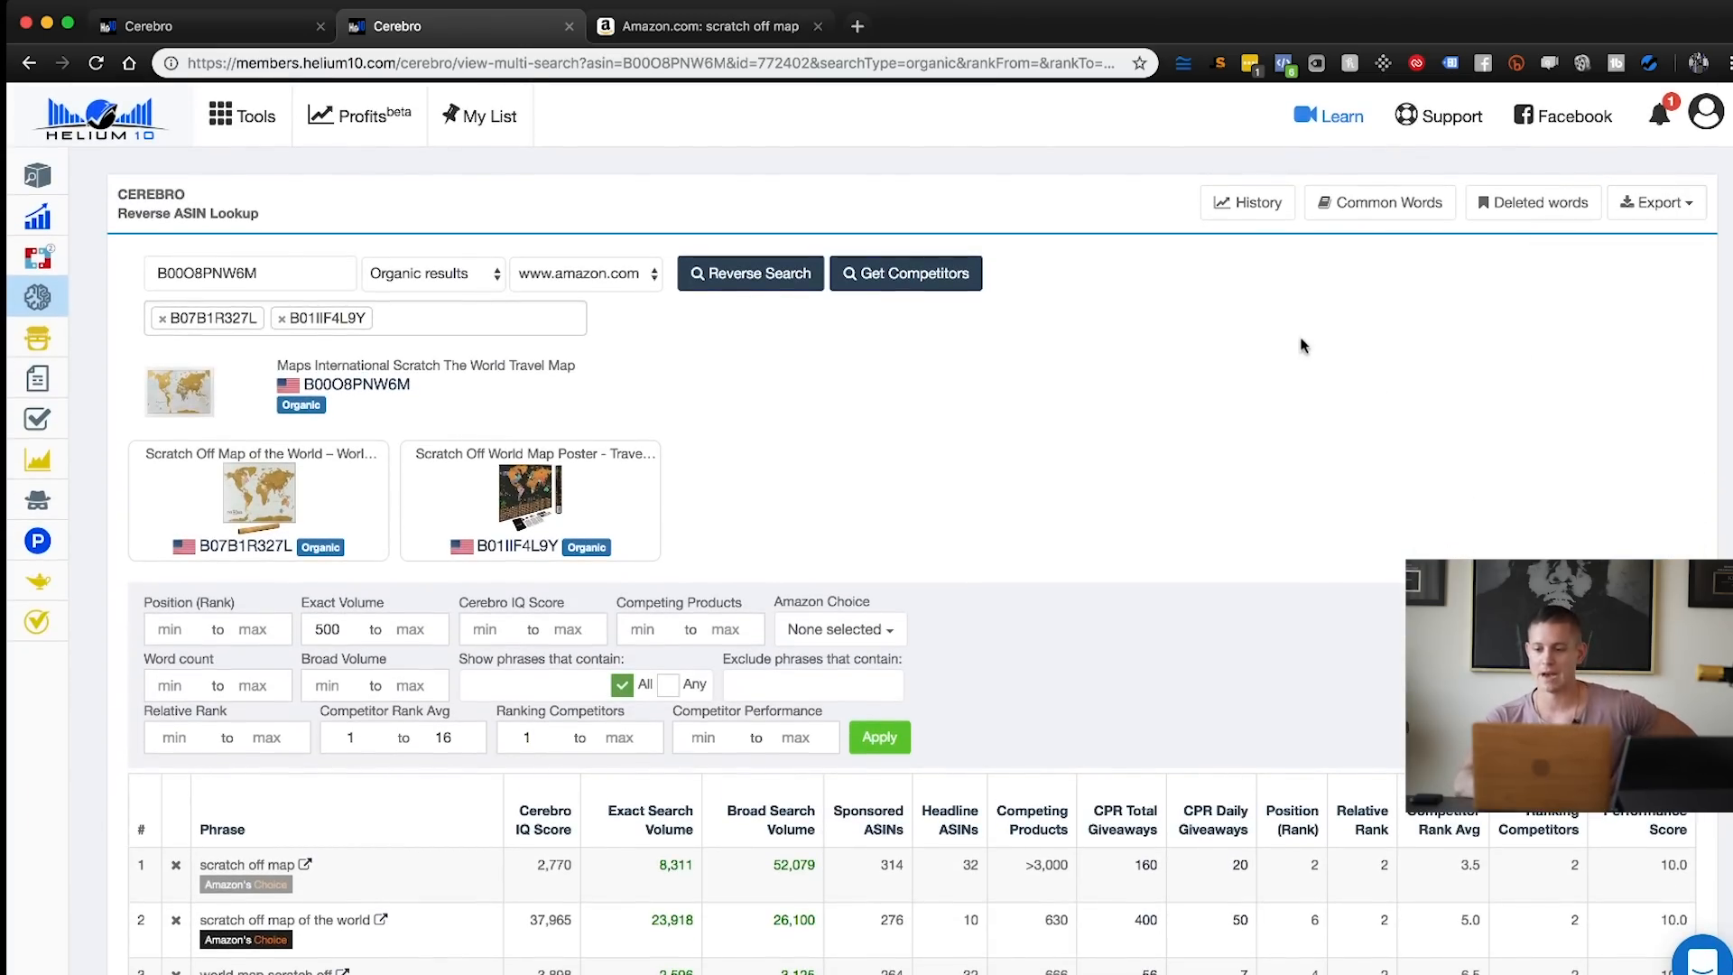
click(1679, 204)
click(1625, 320)
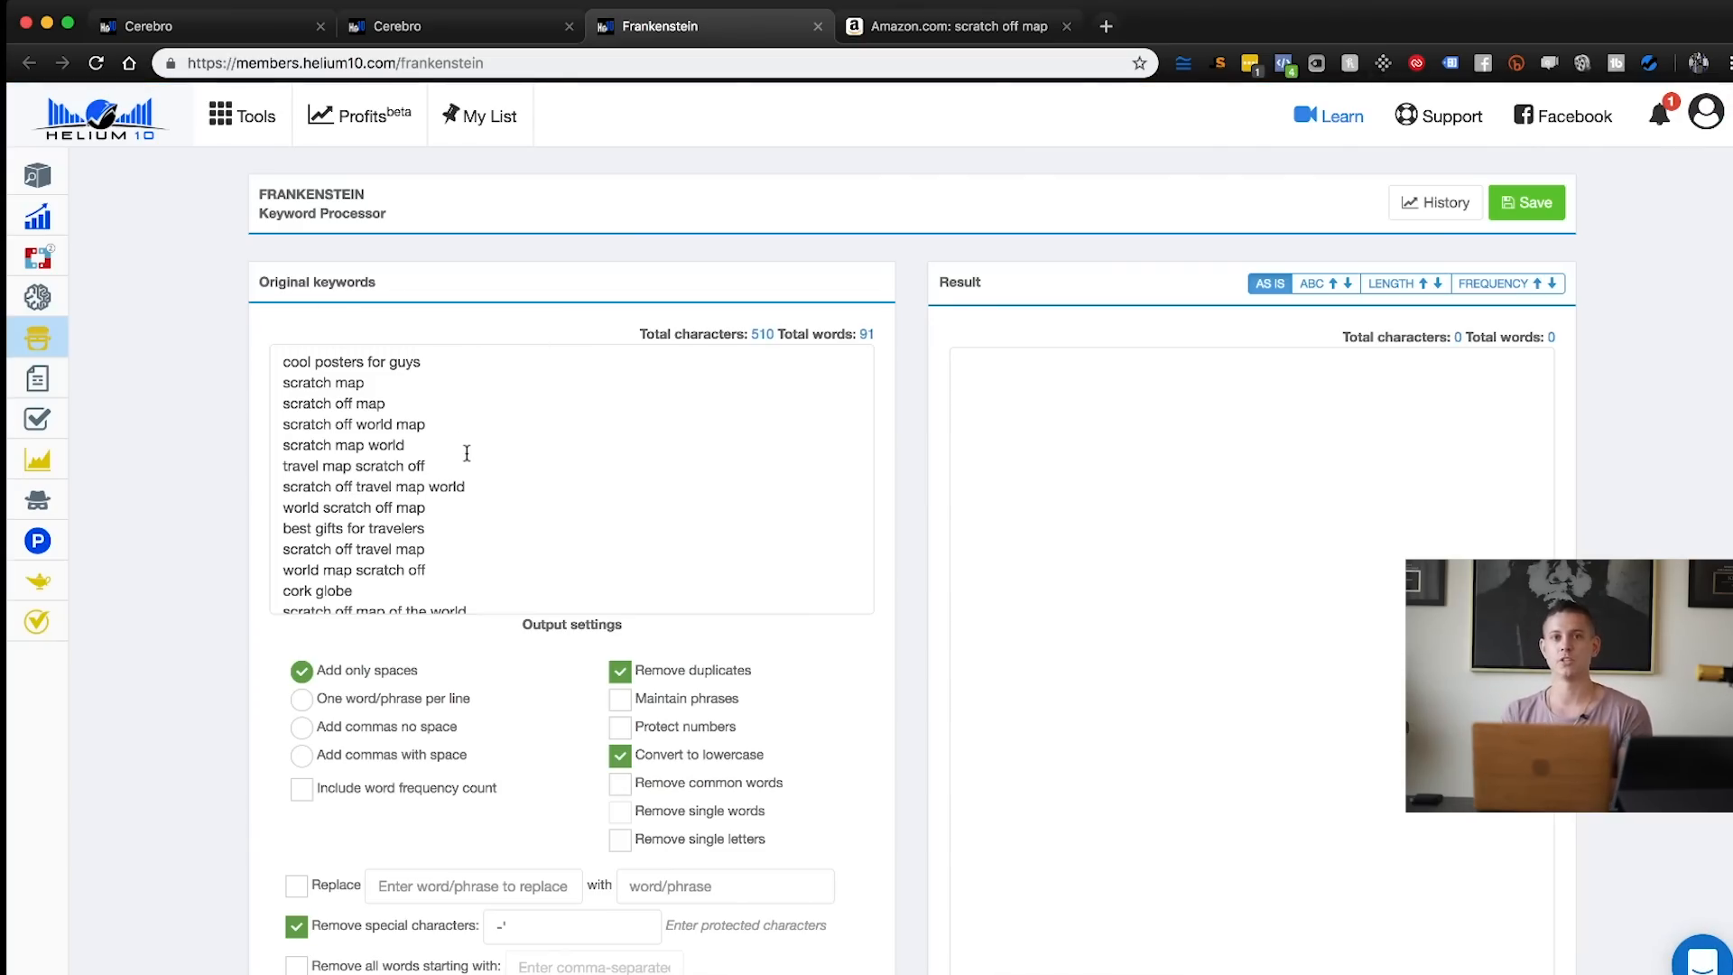
Process the original keywords in Frankenstein into a space-separated, lowercase list with duplicates and special characters removed
key(super+a)
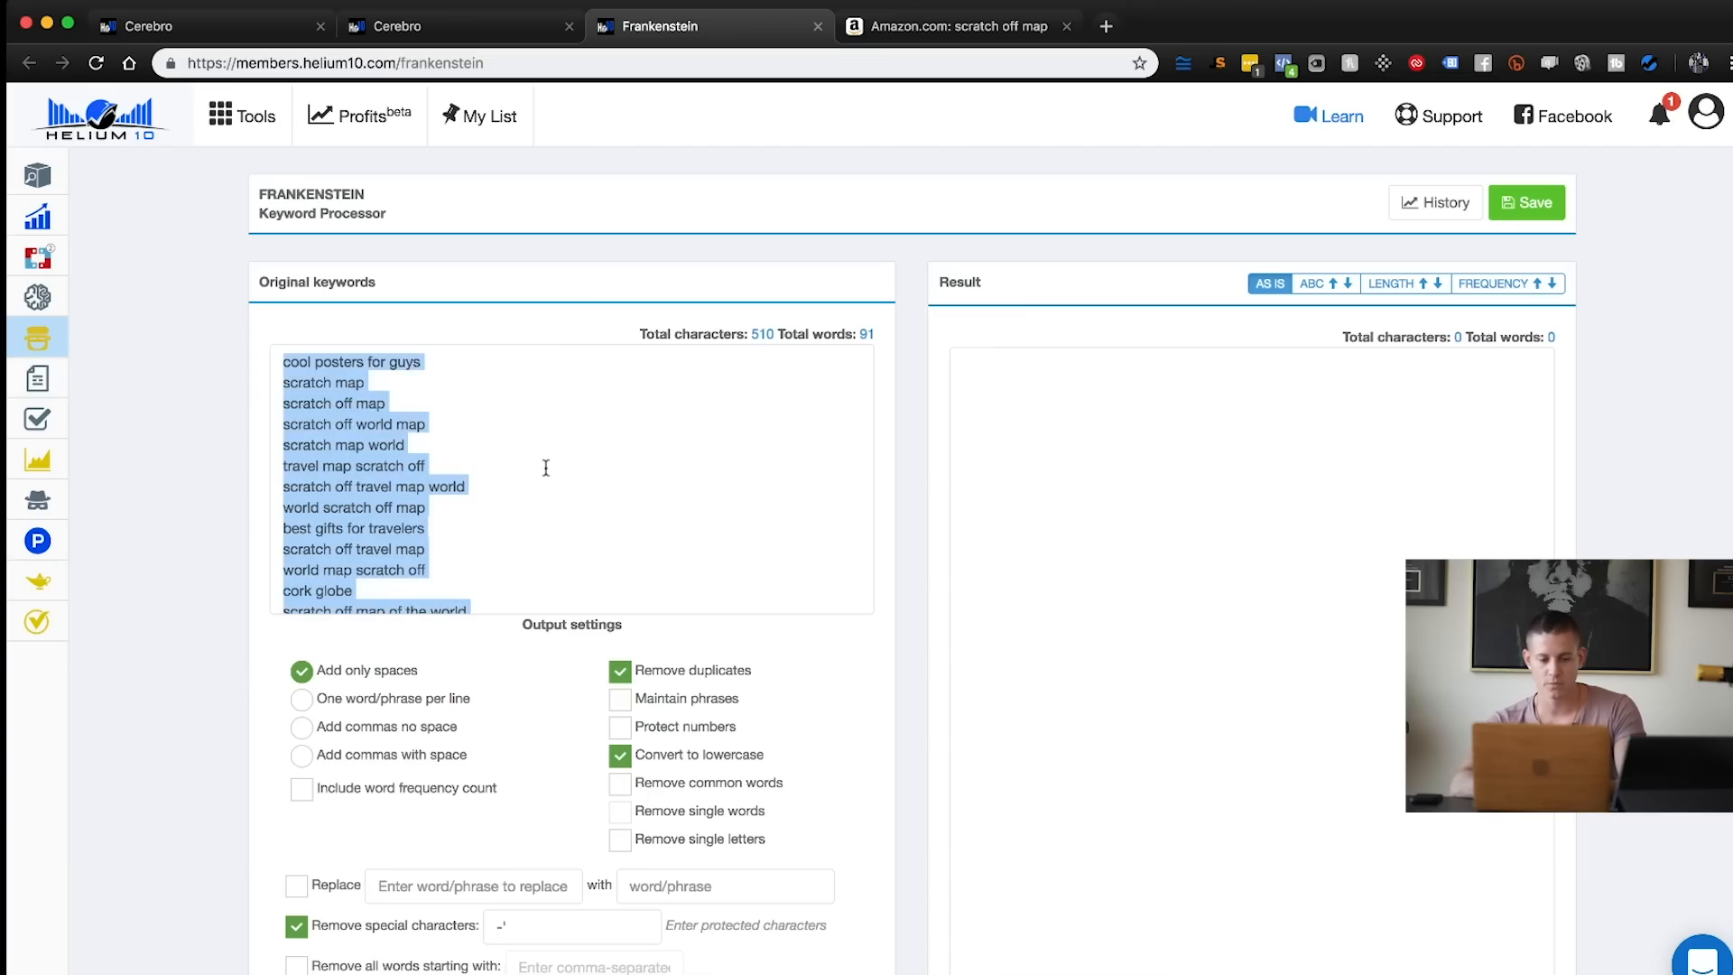
scroll(464, 476, down, 5)
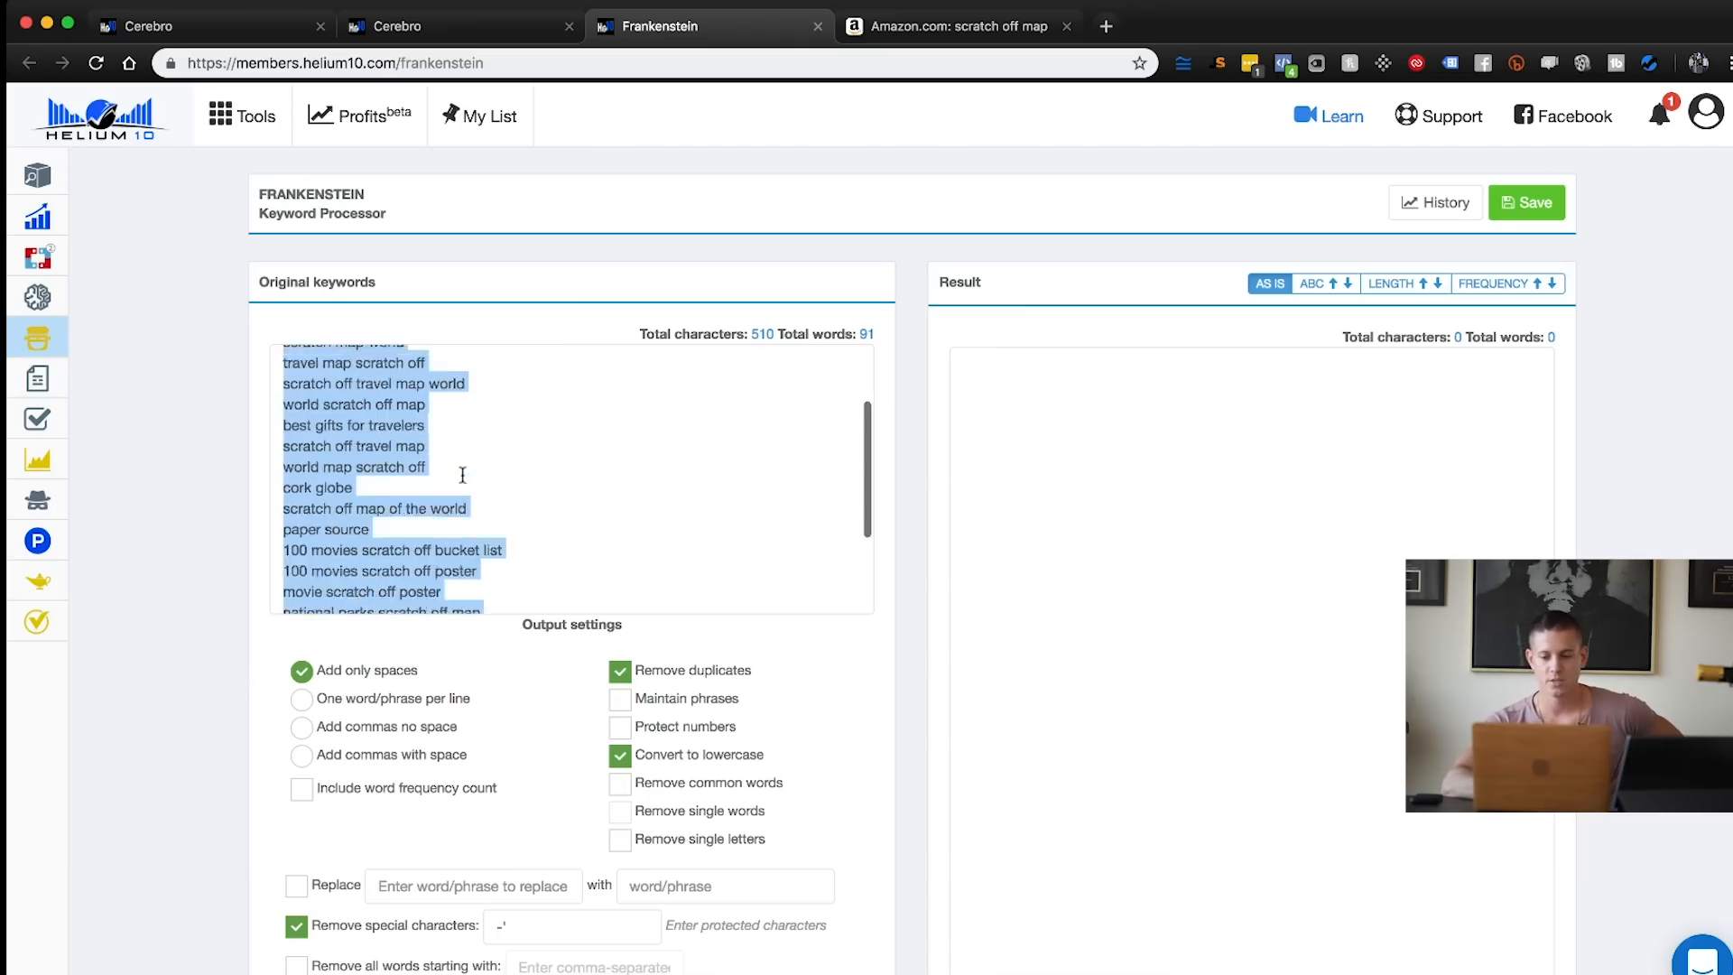
scroll(878, 459, down, 3)
click(1335, 920)
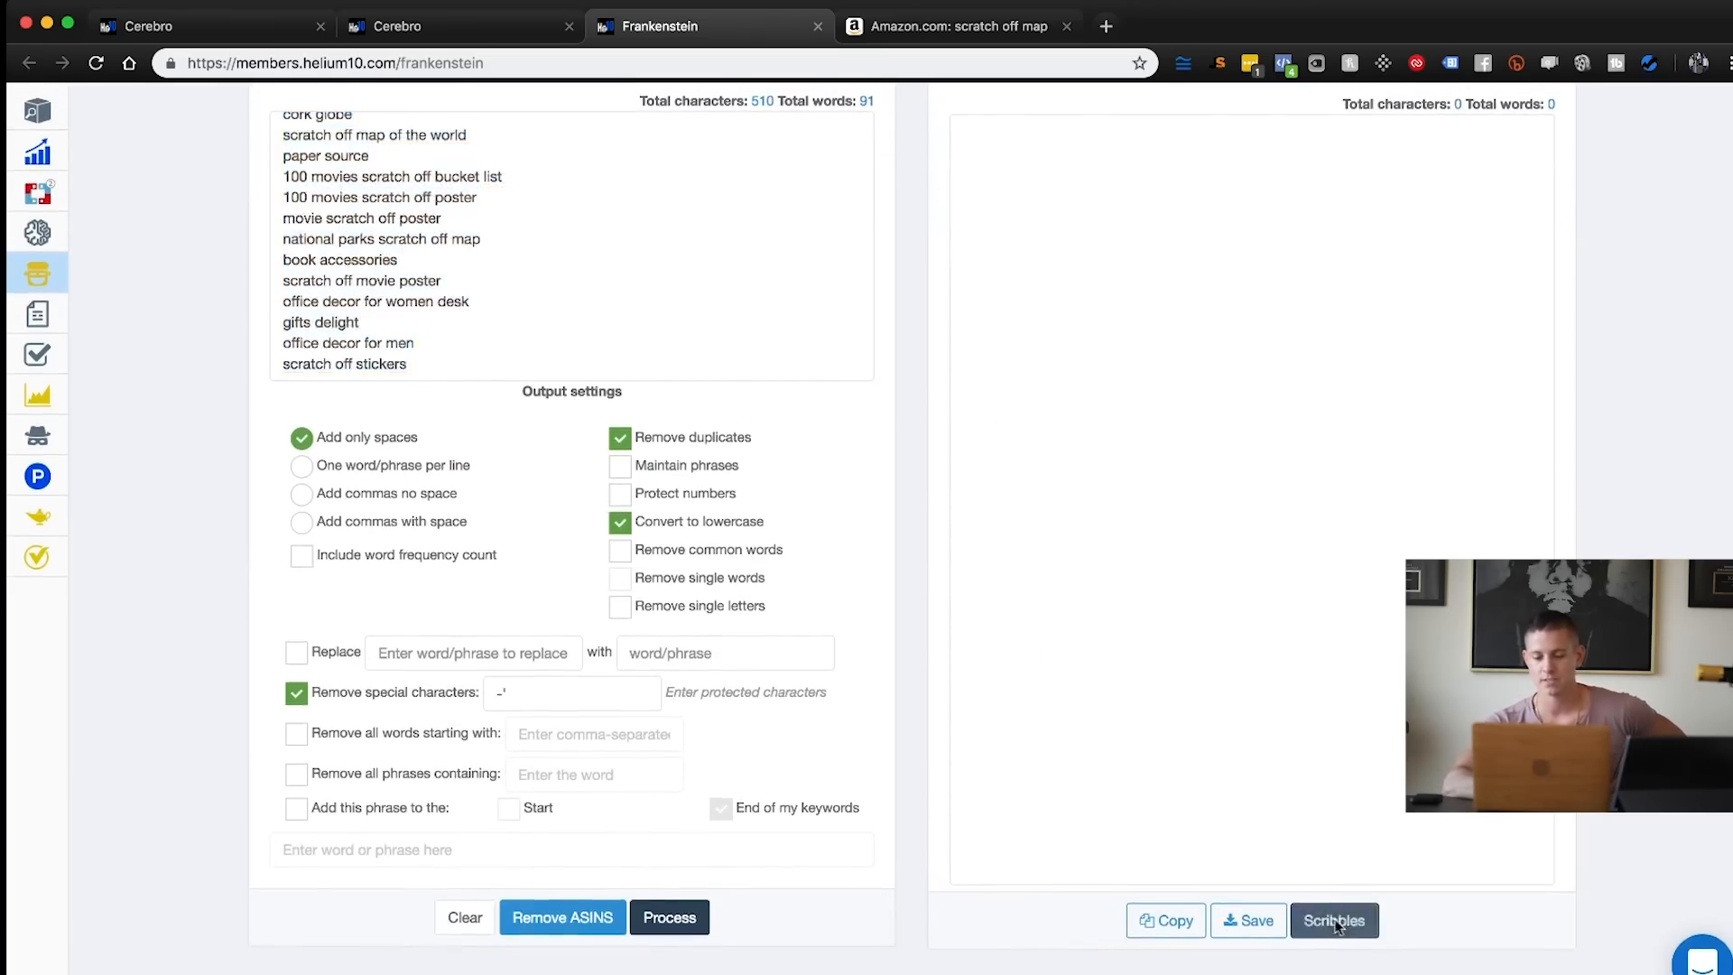
click(854, 670)
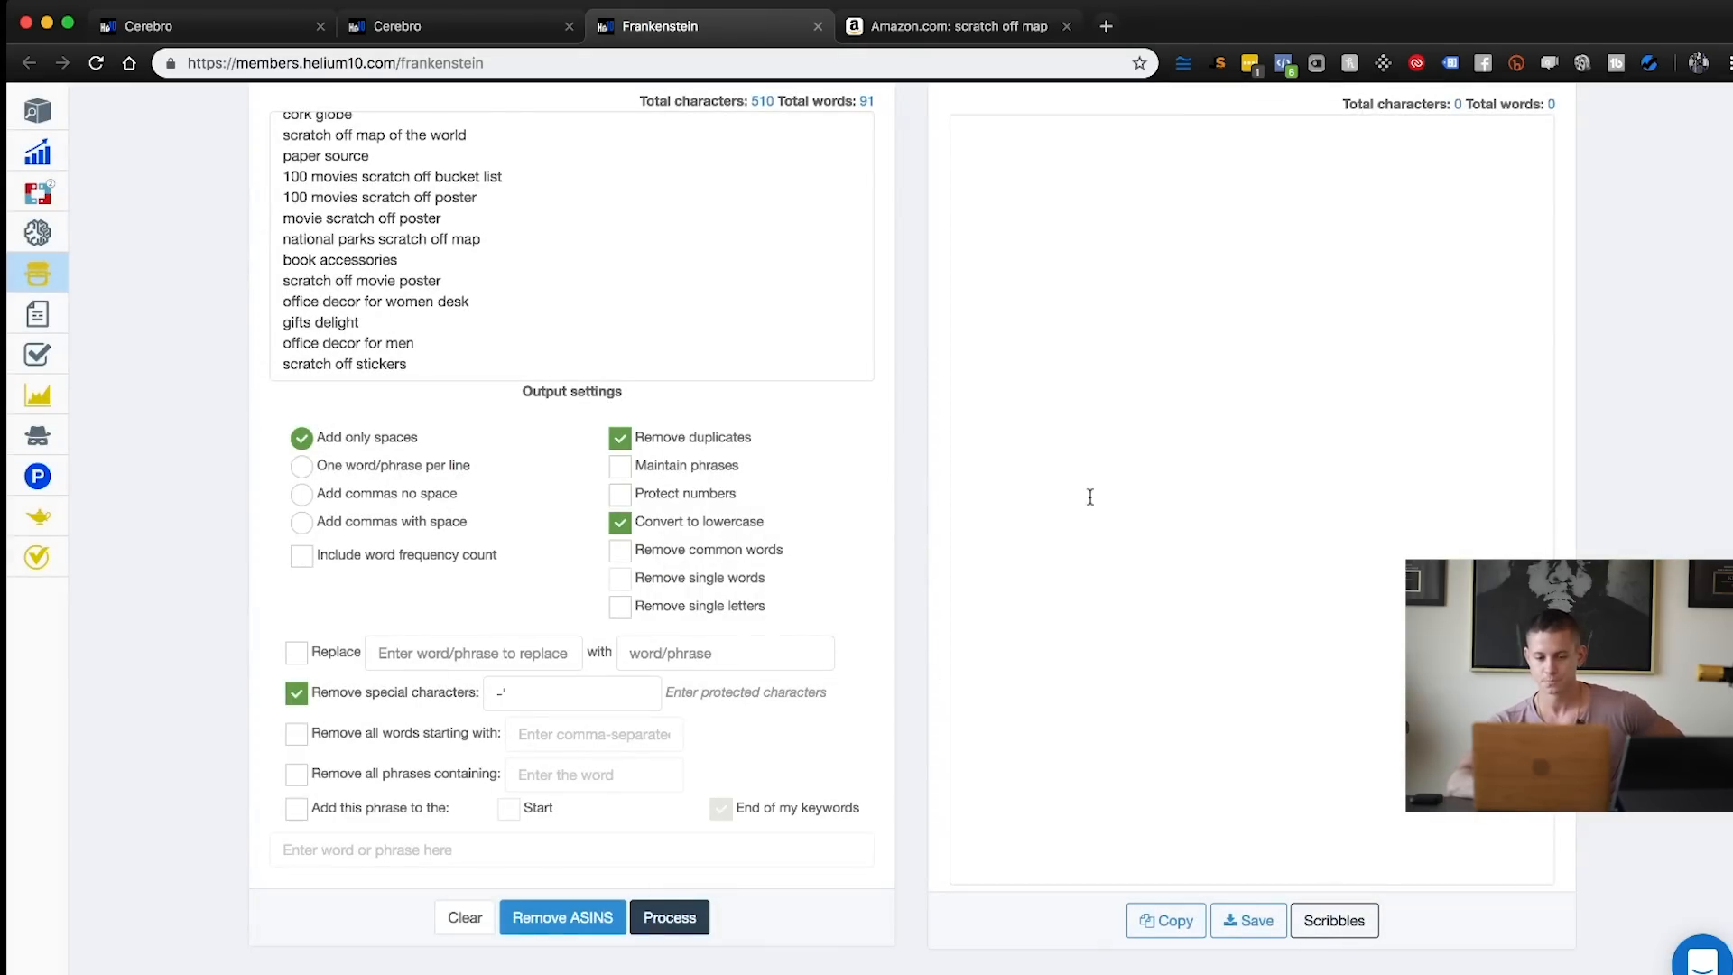
scroll(1087, 491, up, 3)
scroll(894, 588, down, 3)
click(665, 914)
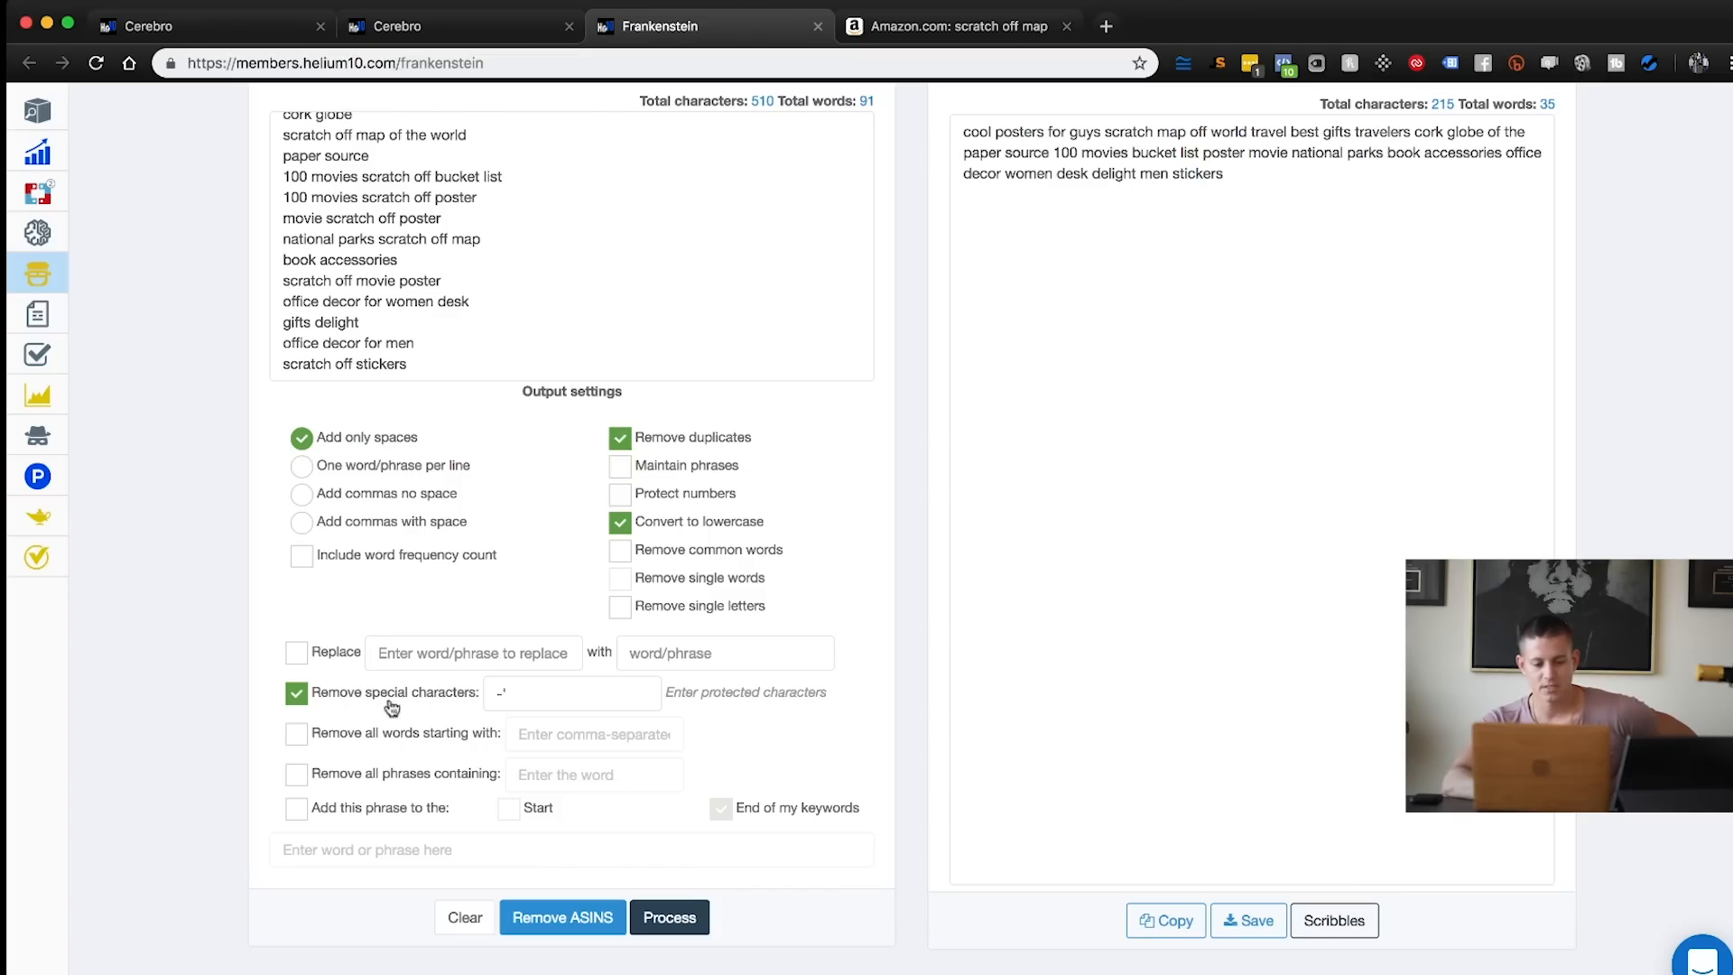
Send the processed keyword list from Frankenstein to the Scribbles listing optimizer
scroll(745, 774, down, 1)
scroll(1103, 451, up, 5)
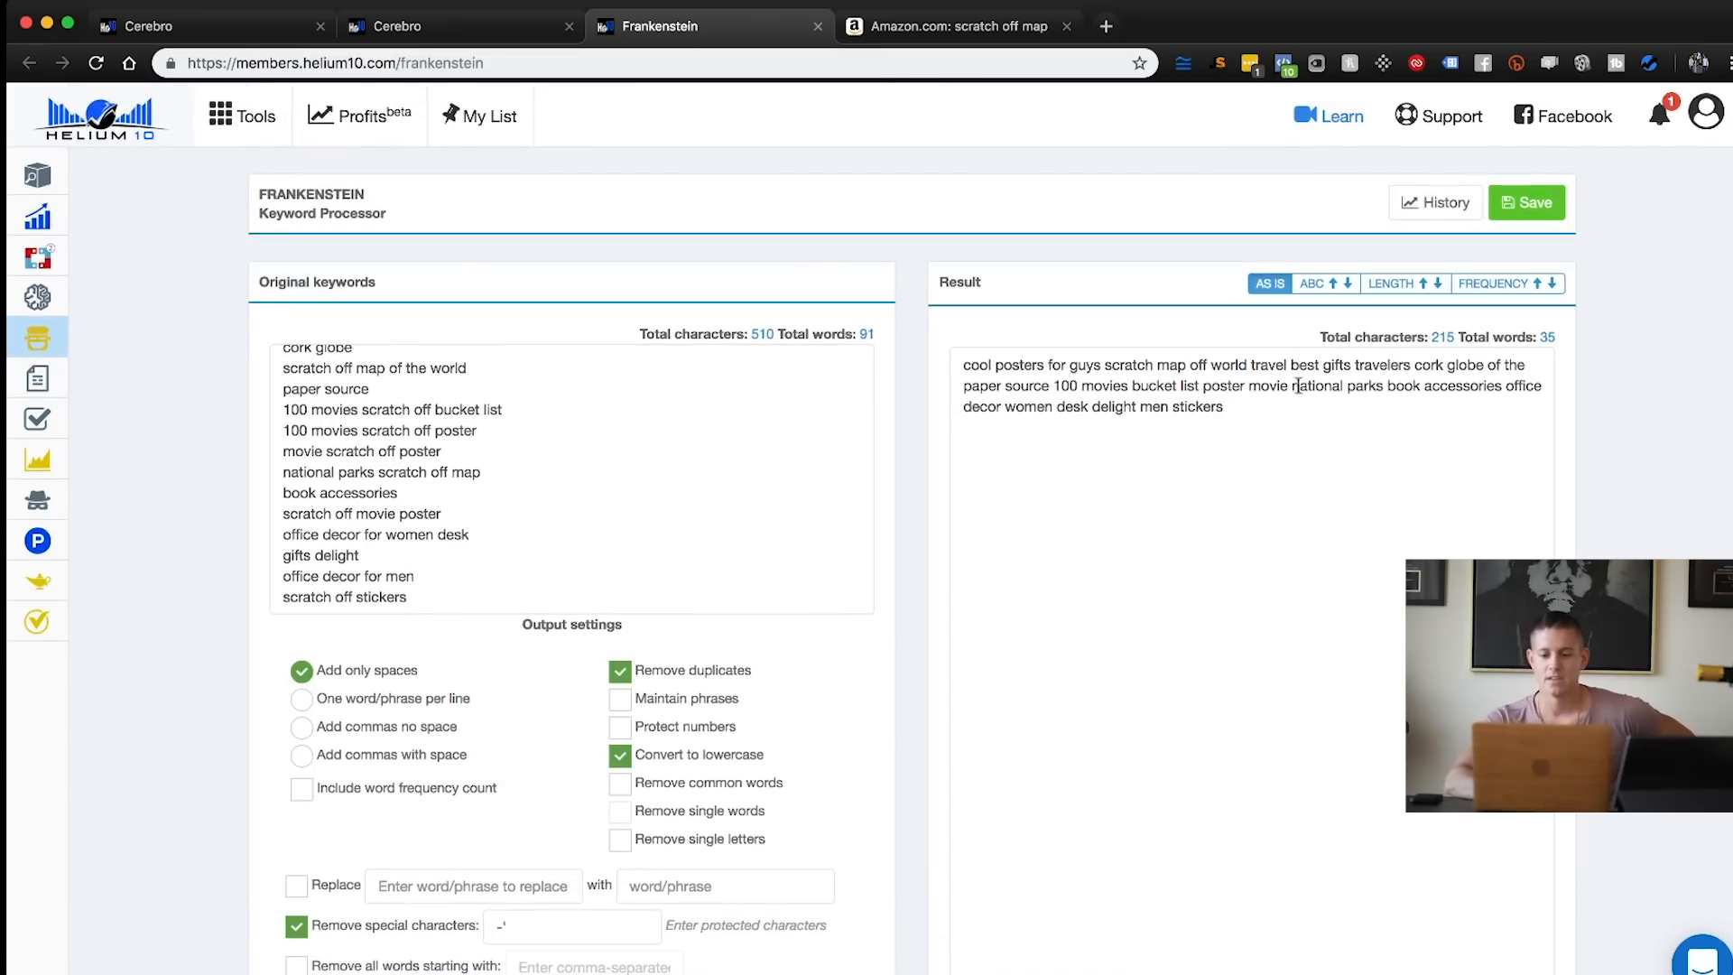
scroll(1293, 481, down, 5)
click(1327, 920)
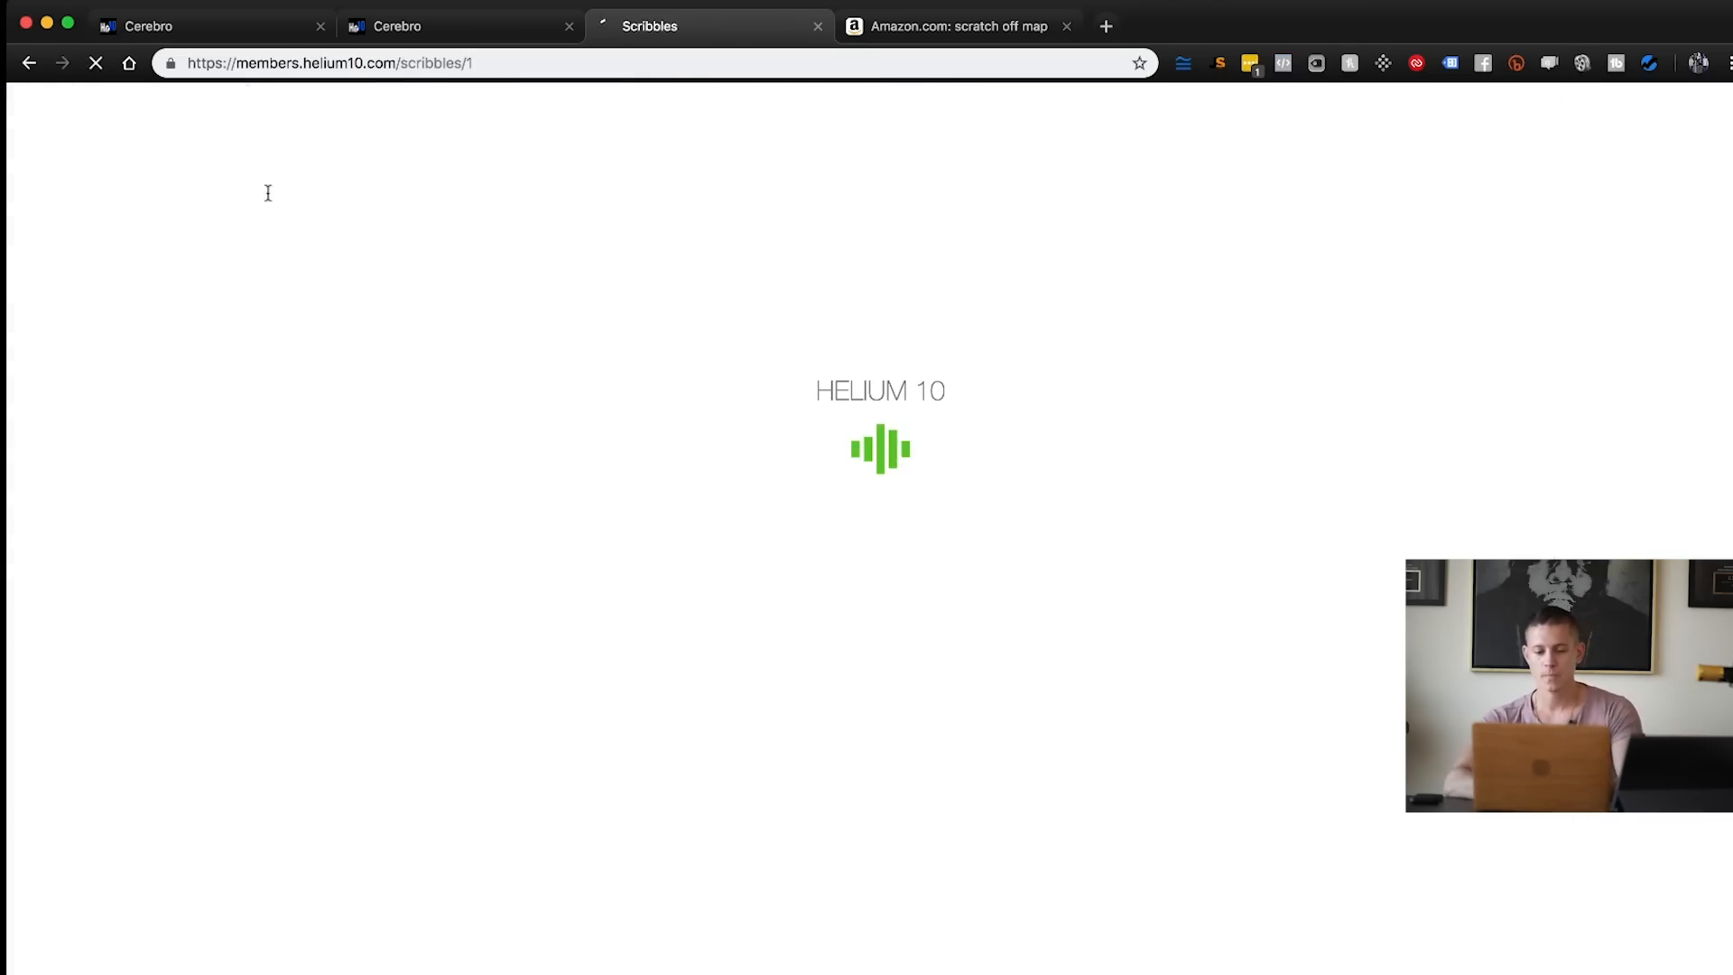
Cut the master keyword list and park it in a new browser tab, leaving the listing import open in Scribbles
triple_click(466, 479)
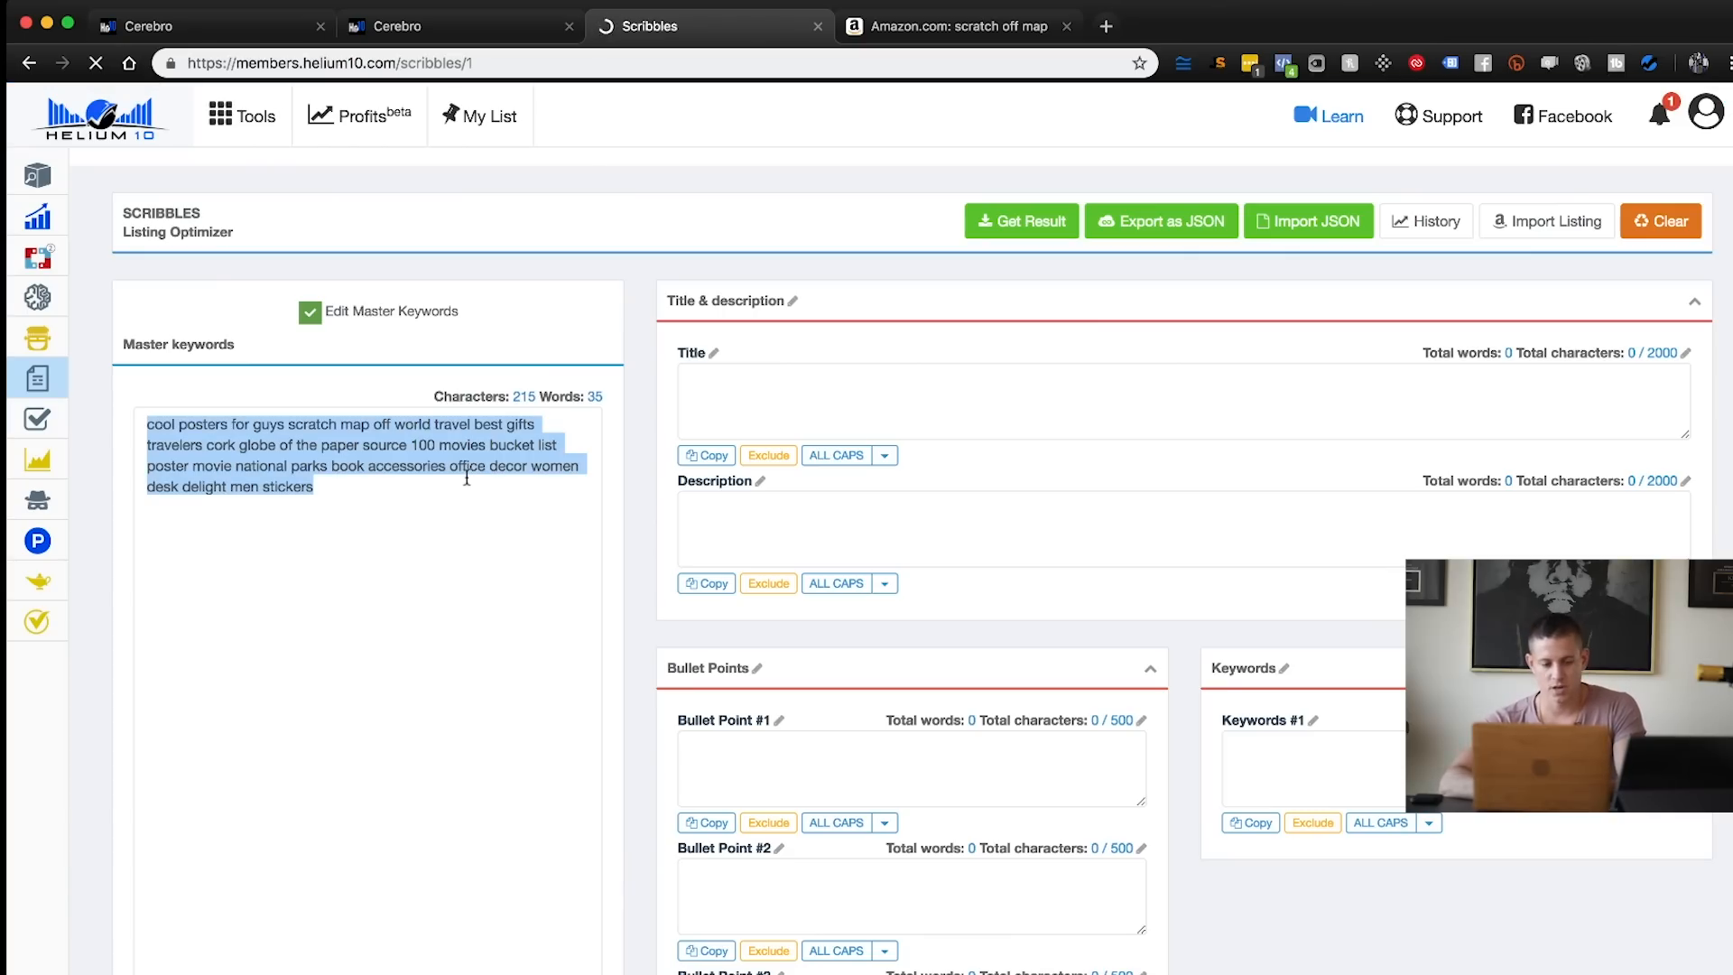
key(BackSpace)
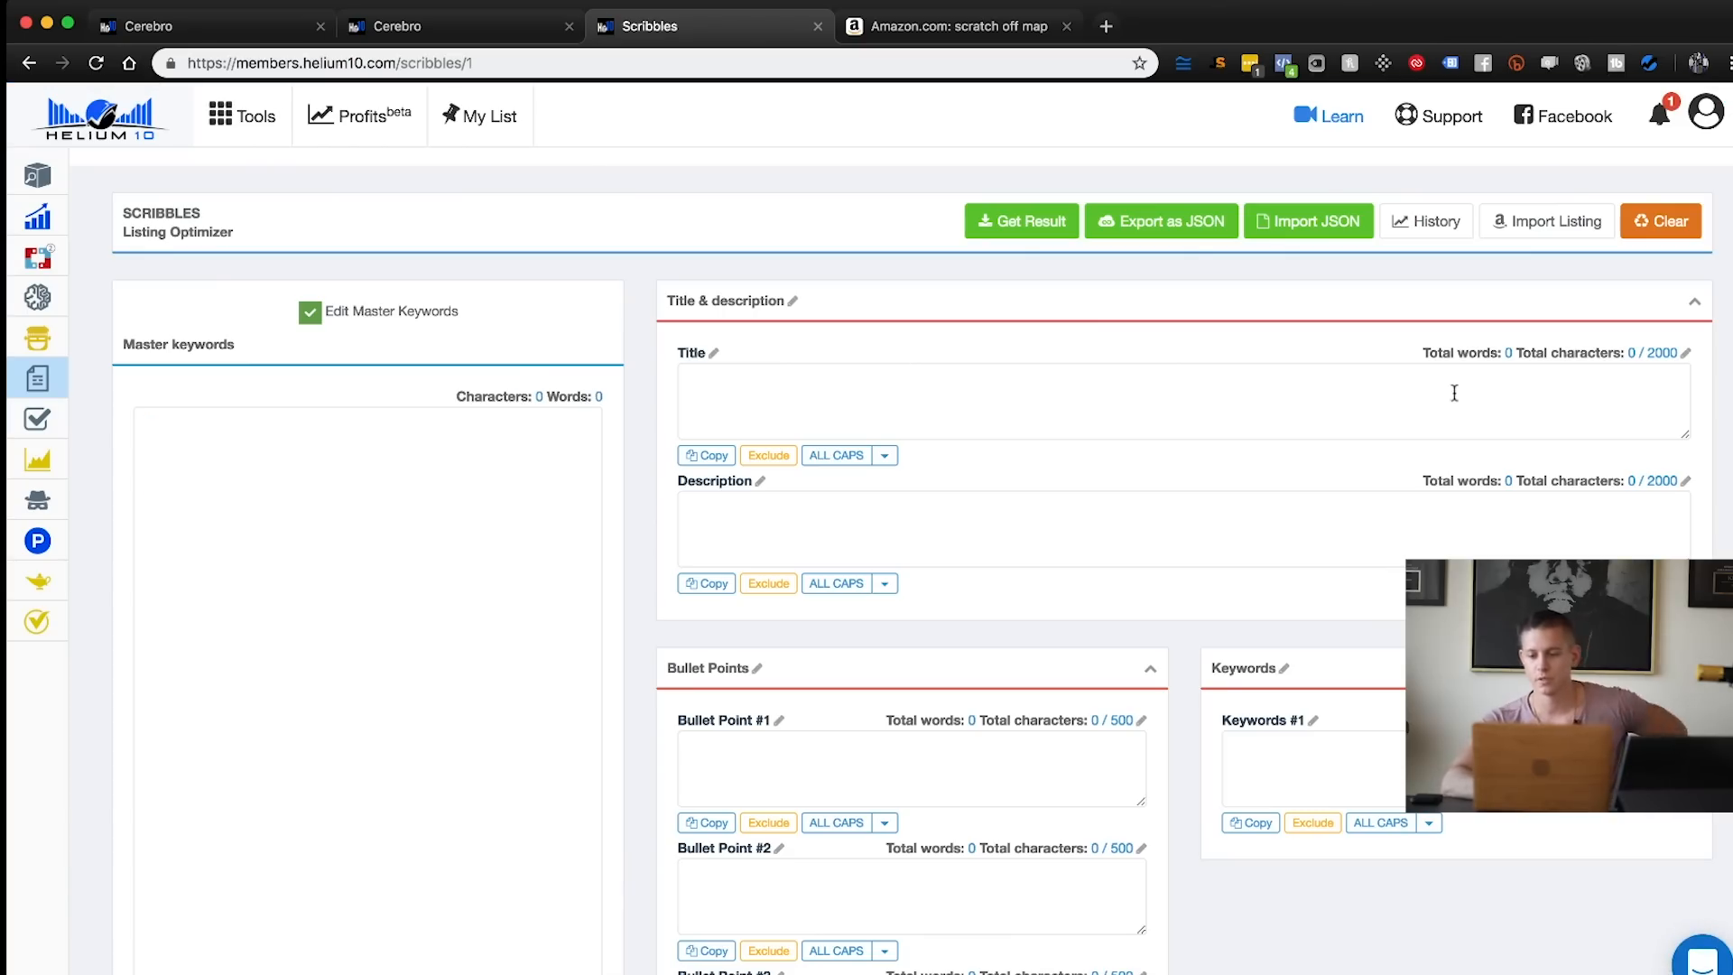
click(1560, 233)
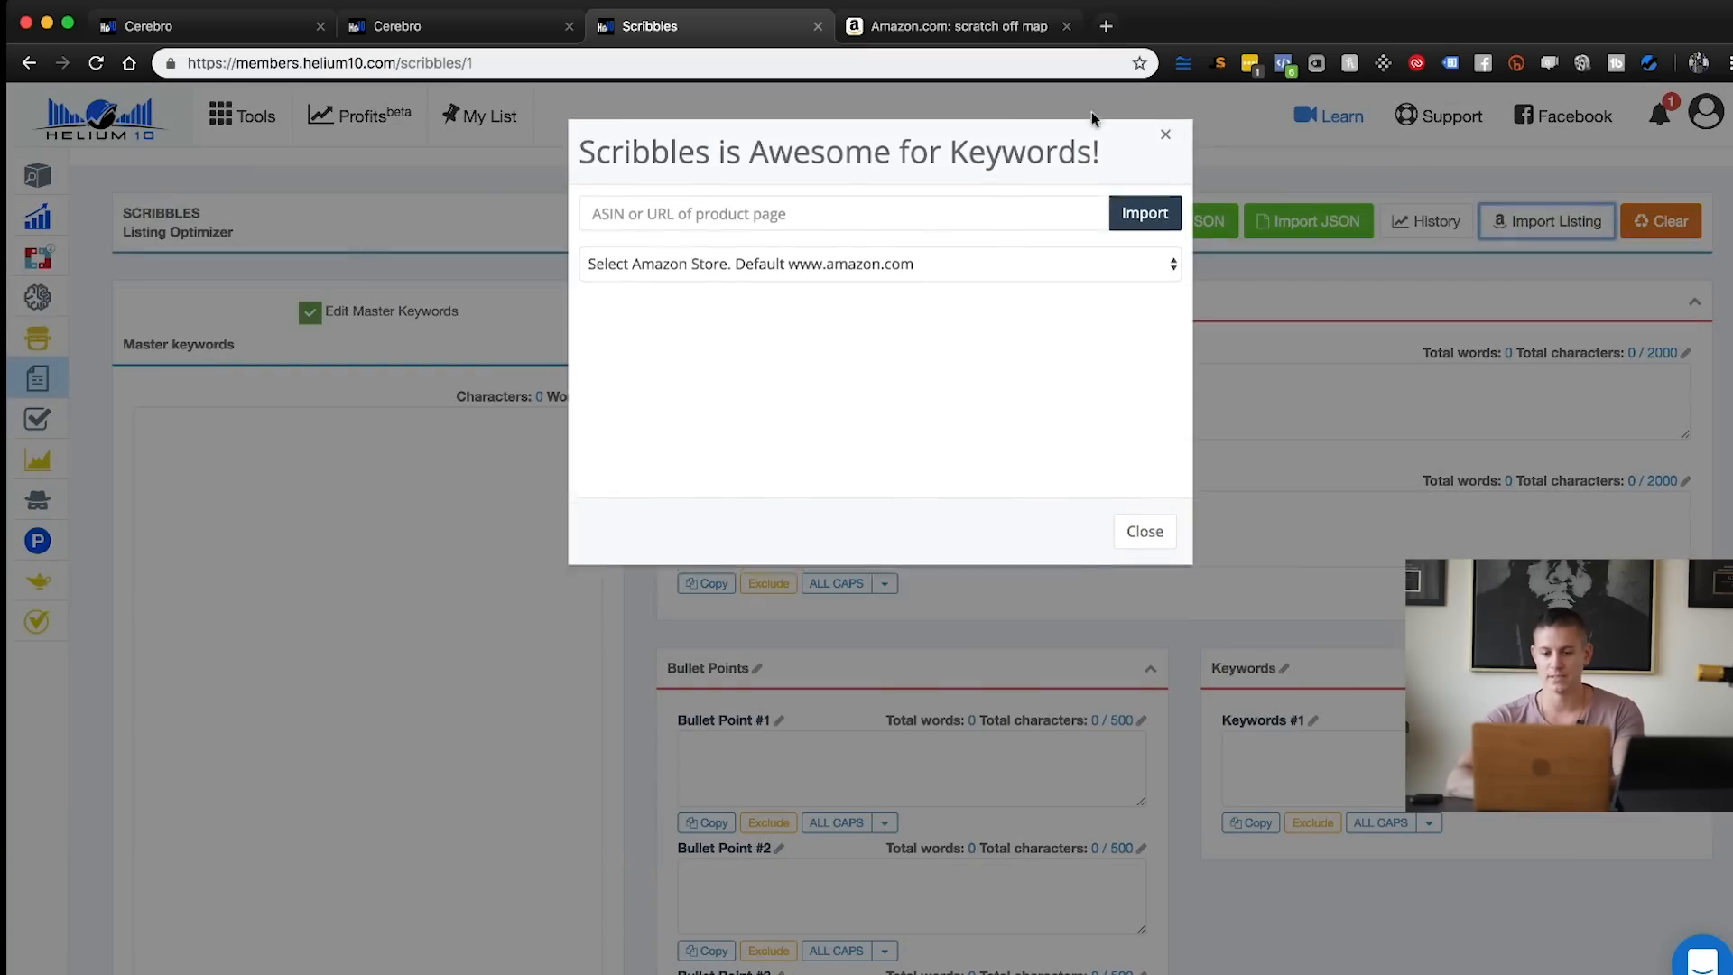
click(1106, 25)
Copy the Wanderlust Maps scratch off map's ASIN, B075K3G8XF, from the Amazon results
click(975, 27)
scroll(508, 312, up, 10)
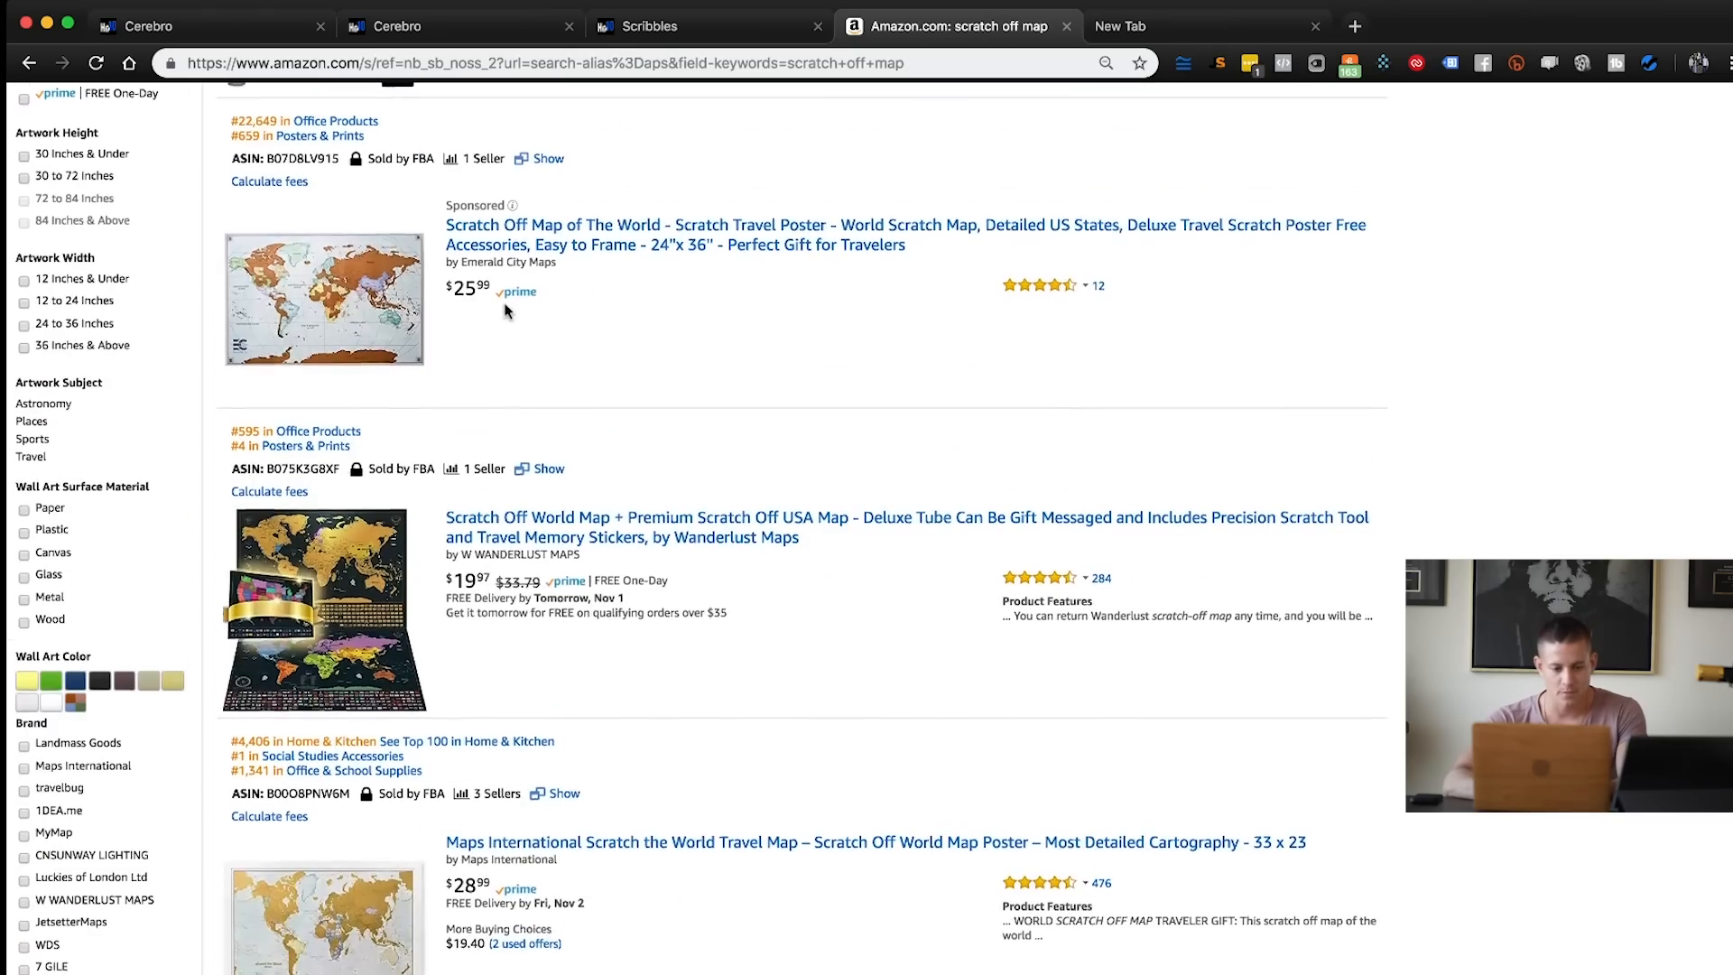
double_click(306, 470)
key(super+c)
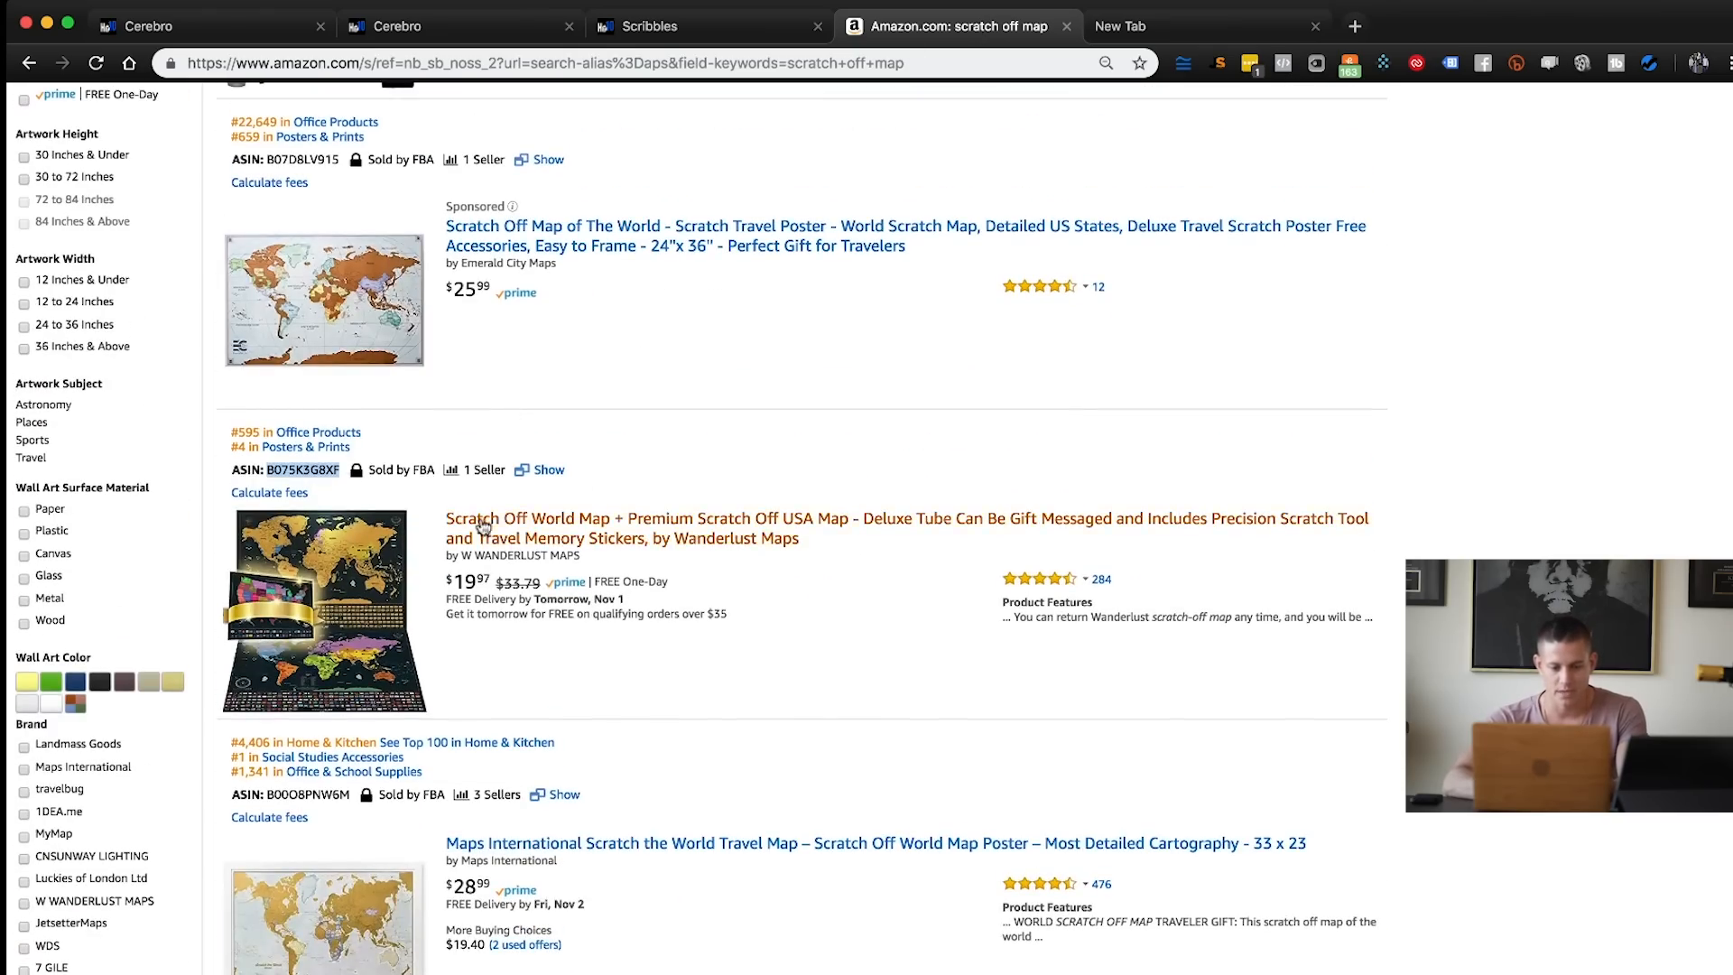
scroll(497, 533, up, 1)
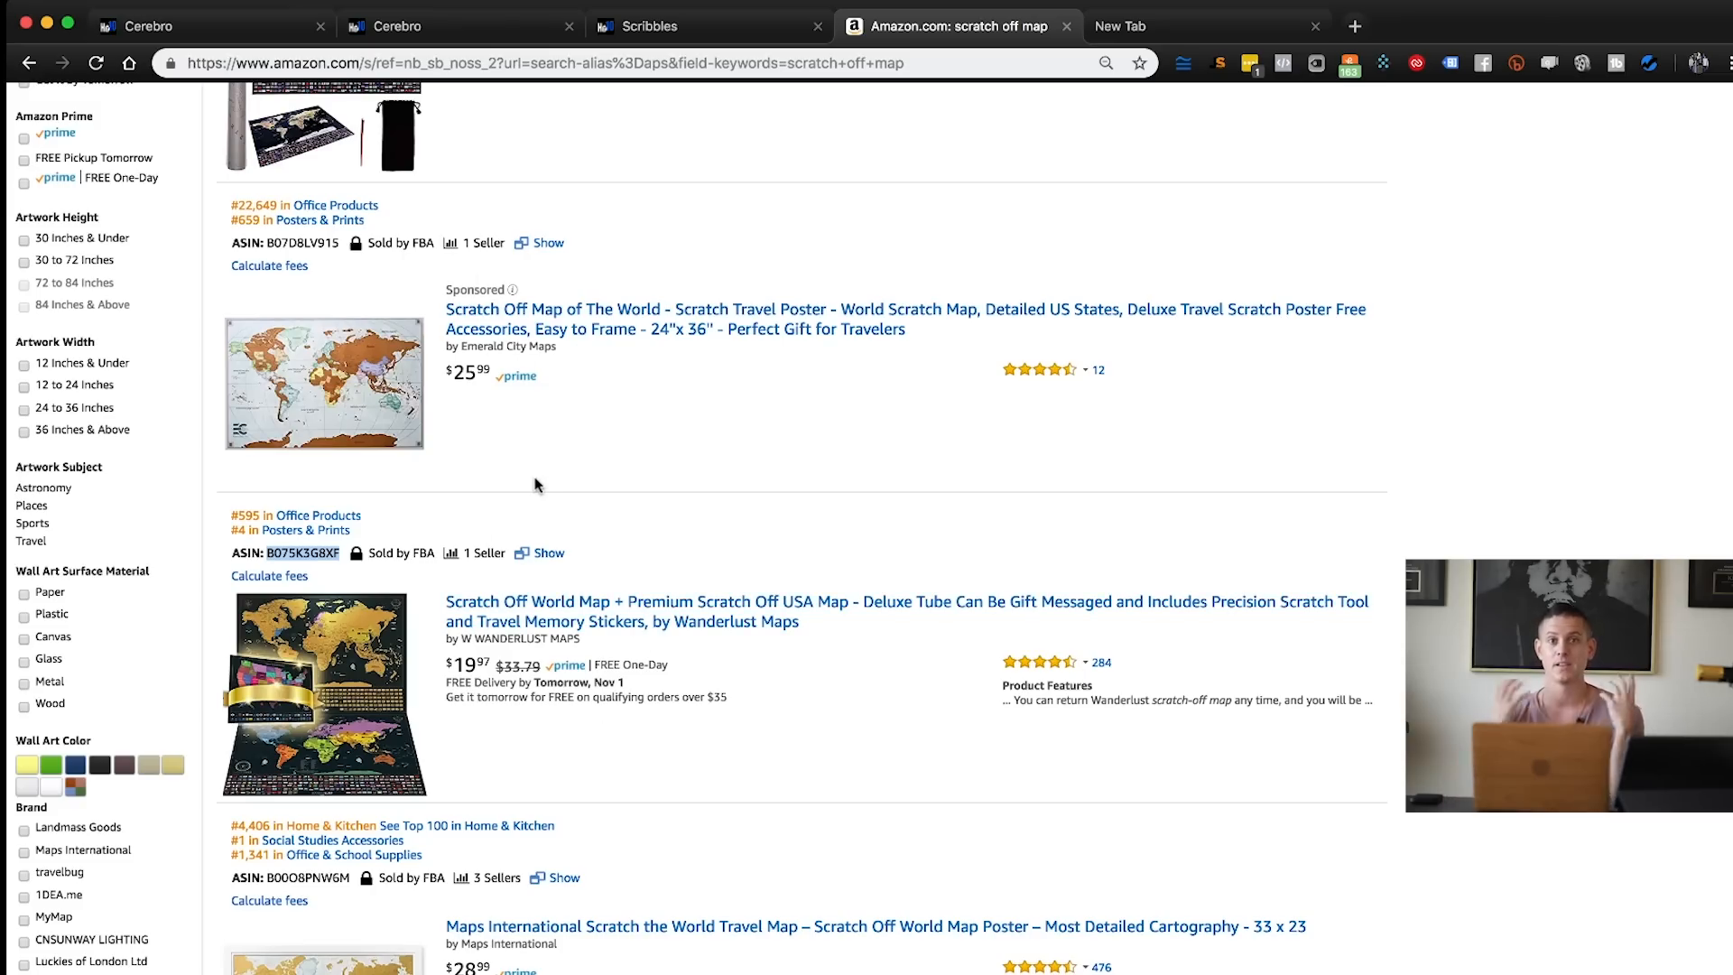
Import the Amazon listing for ASIN B075K3G8XF into Scribbles, letting the field sizes adjust to match
click(649, 25)
key(super+v)
click(1129, 216)
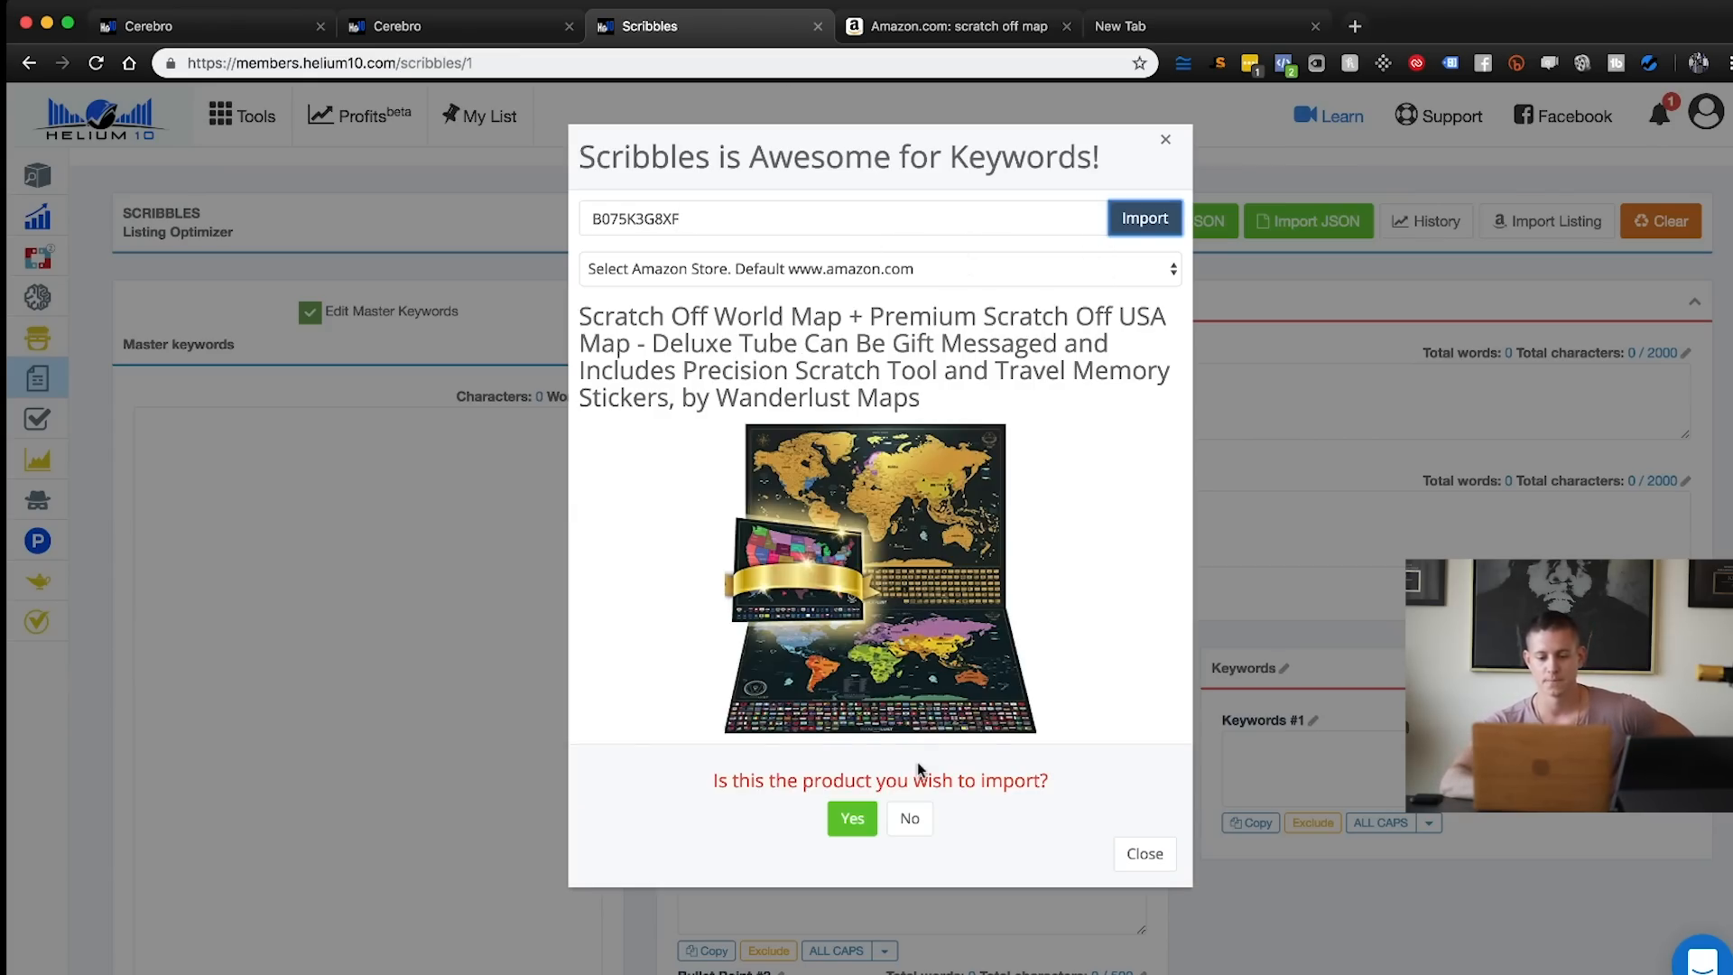
click(852, 818)
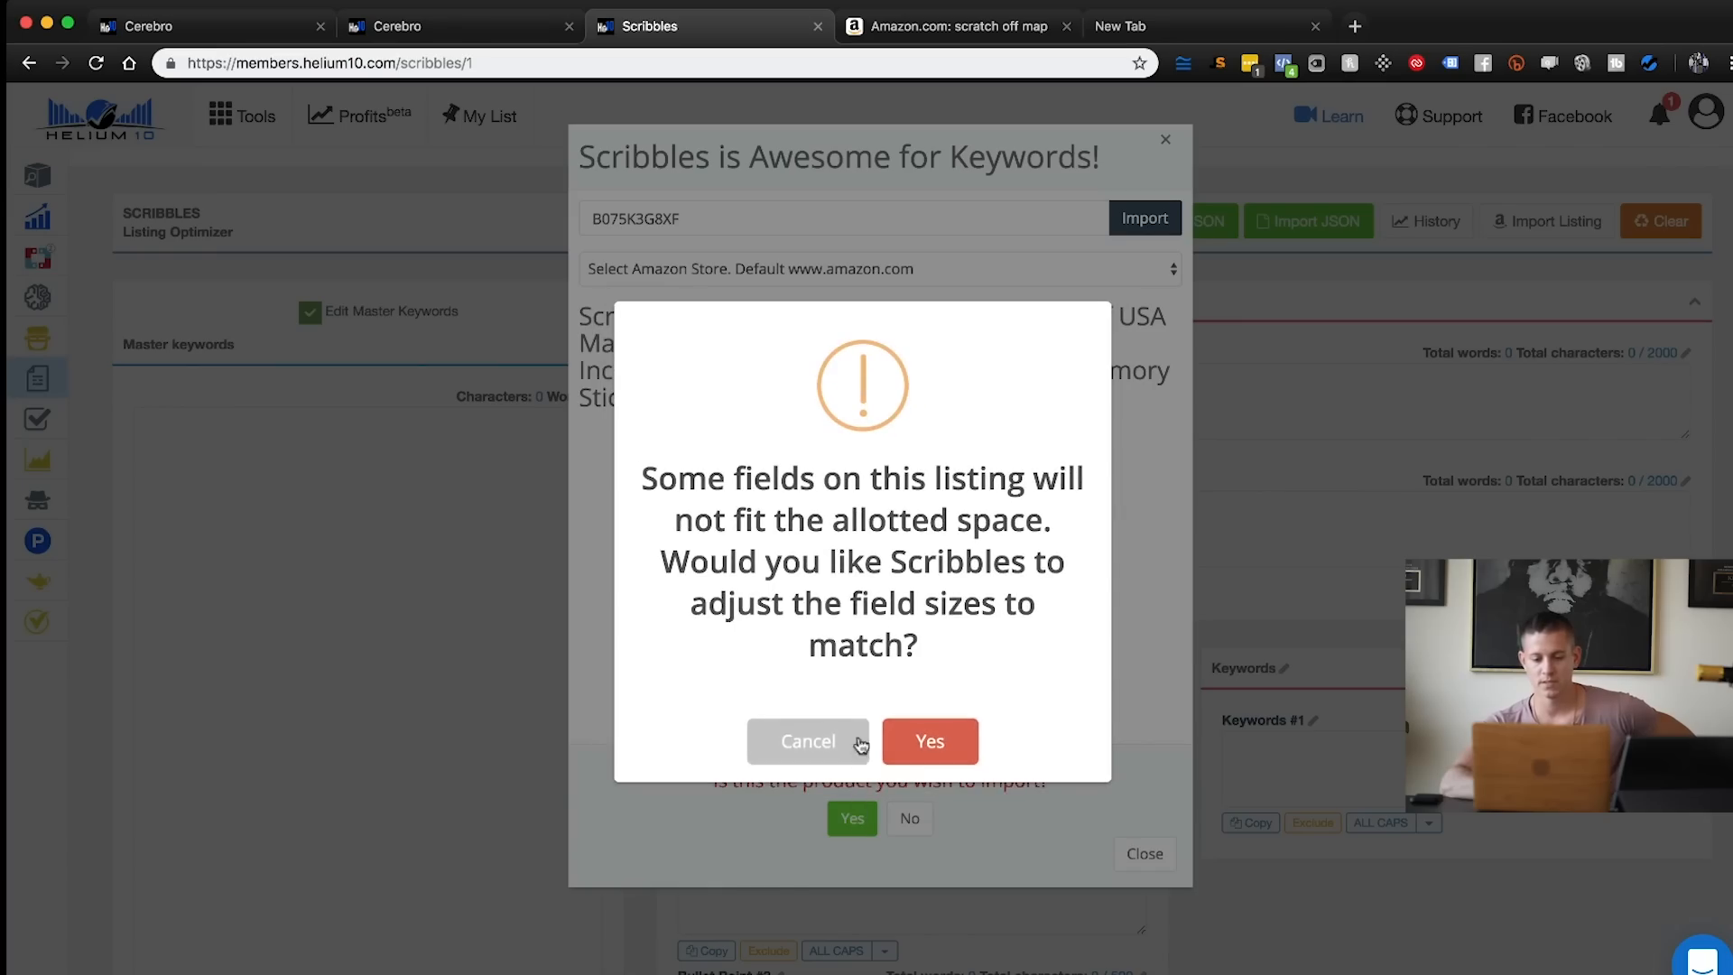
click(947, 742)
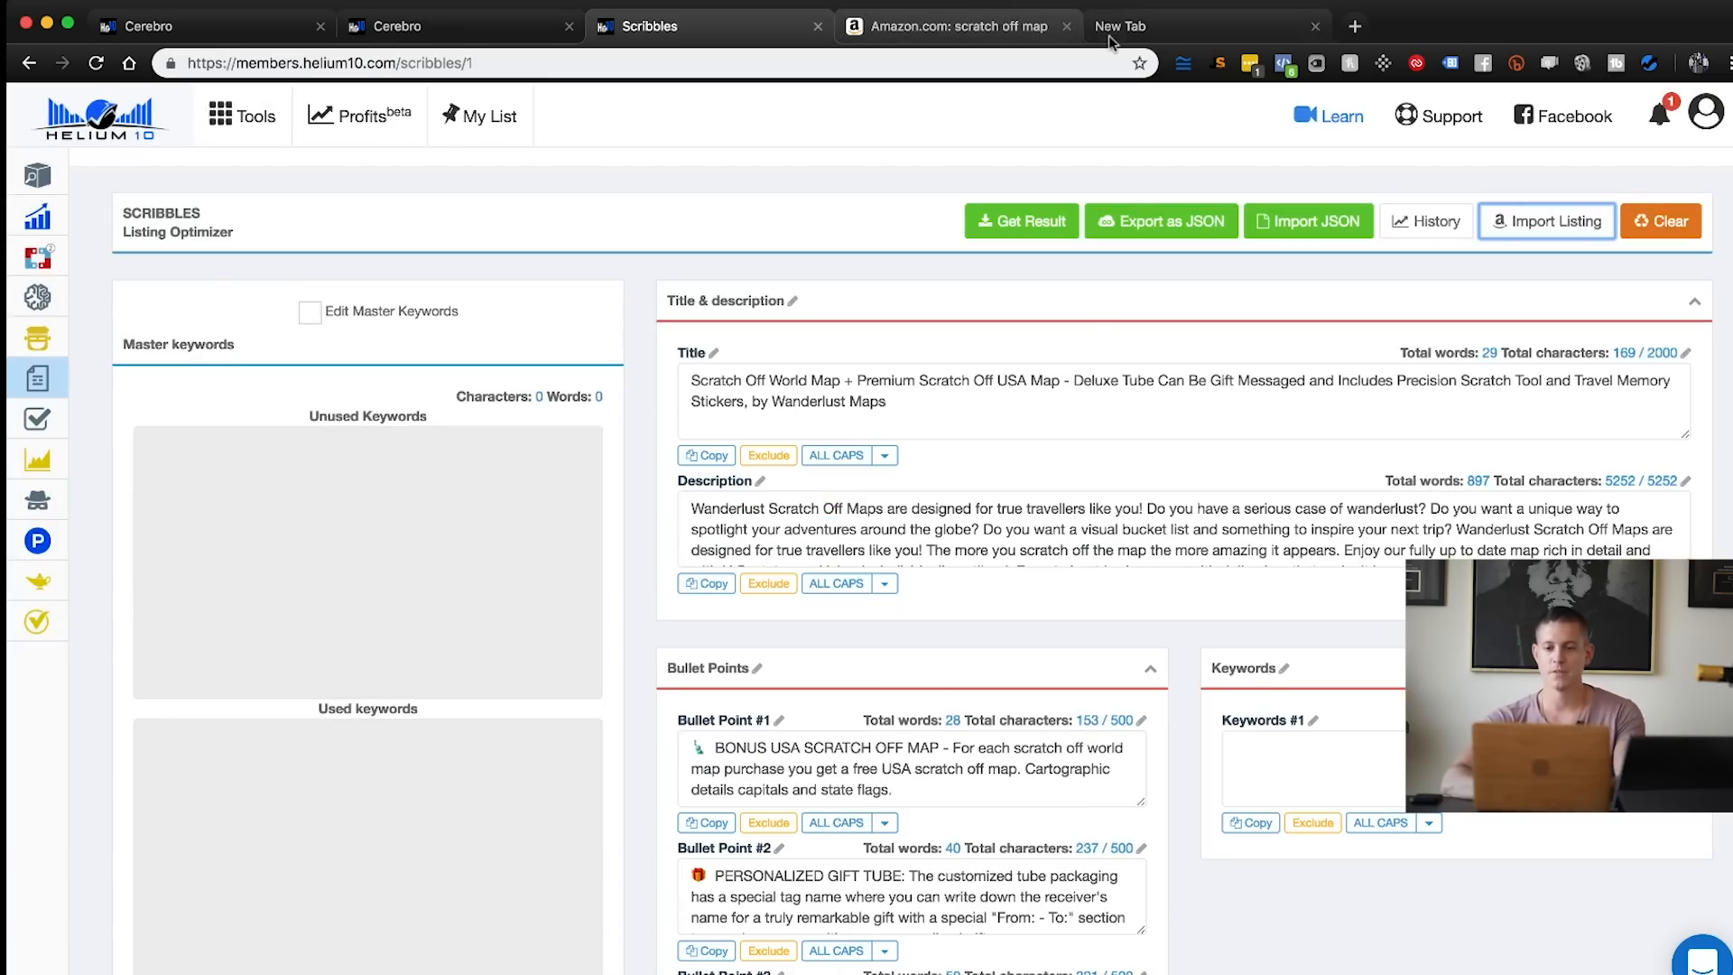
Cut the parked keyword list, close its browser tab and paste the list into the Scribbles master keywords
click(1110, 40)
key(super+a)
key(super+x)
key(super+w)
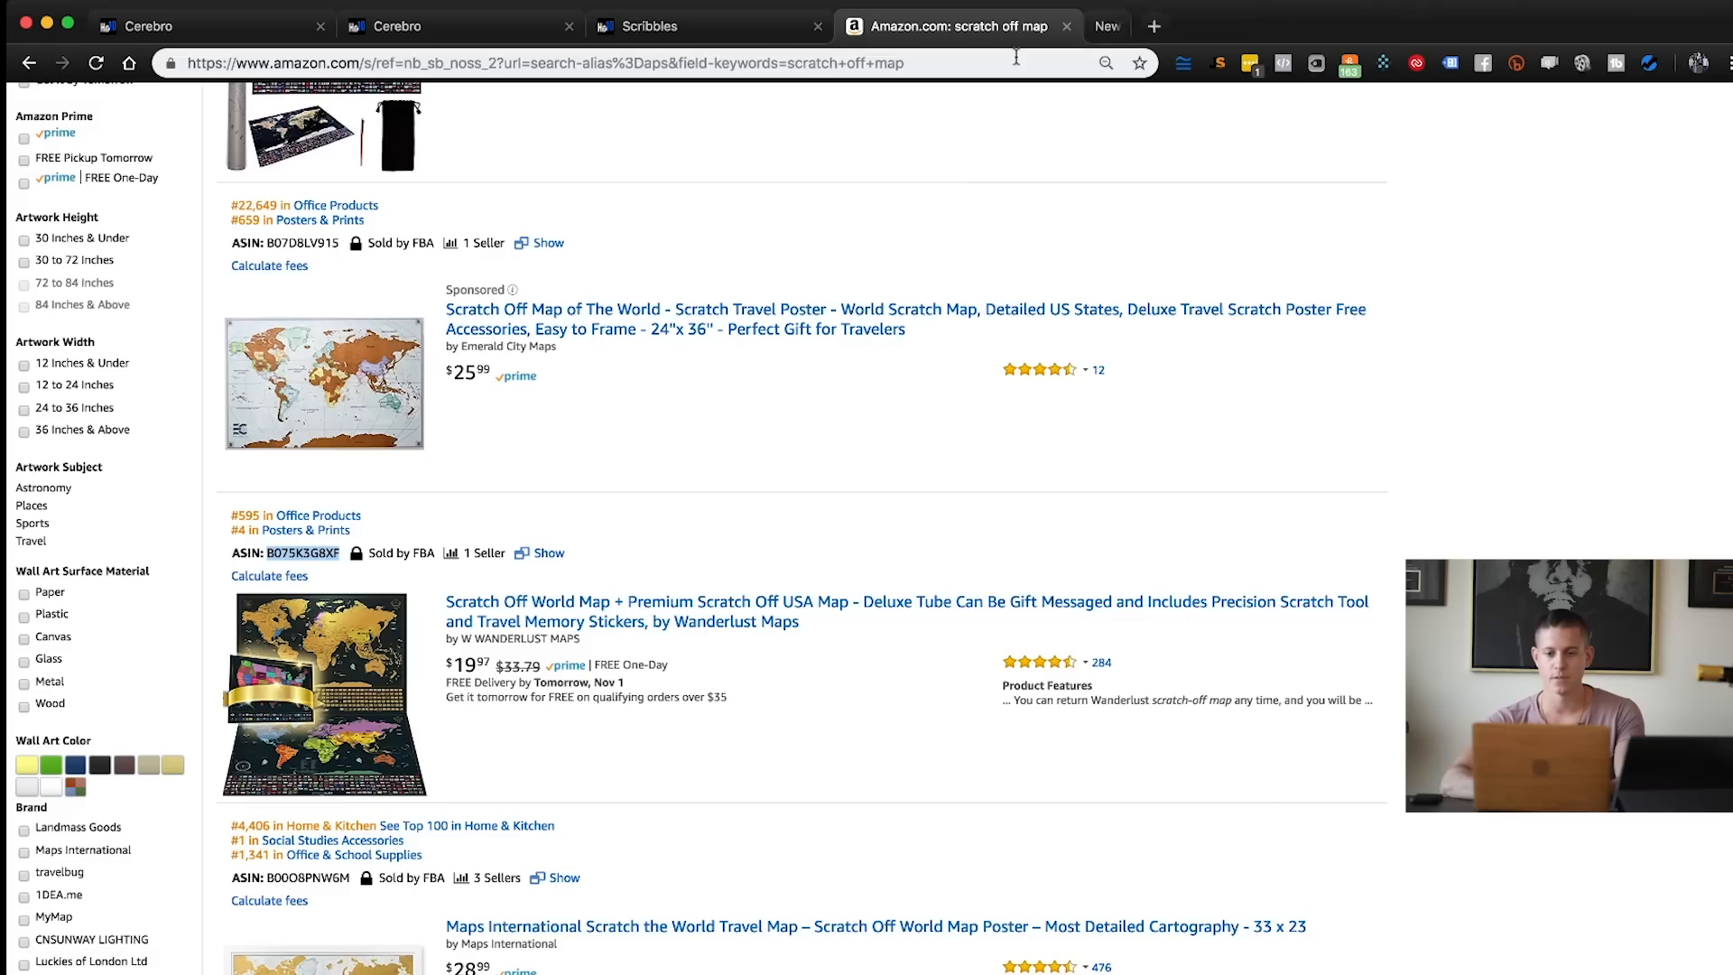
click(685, 25)
click(310, 463)
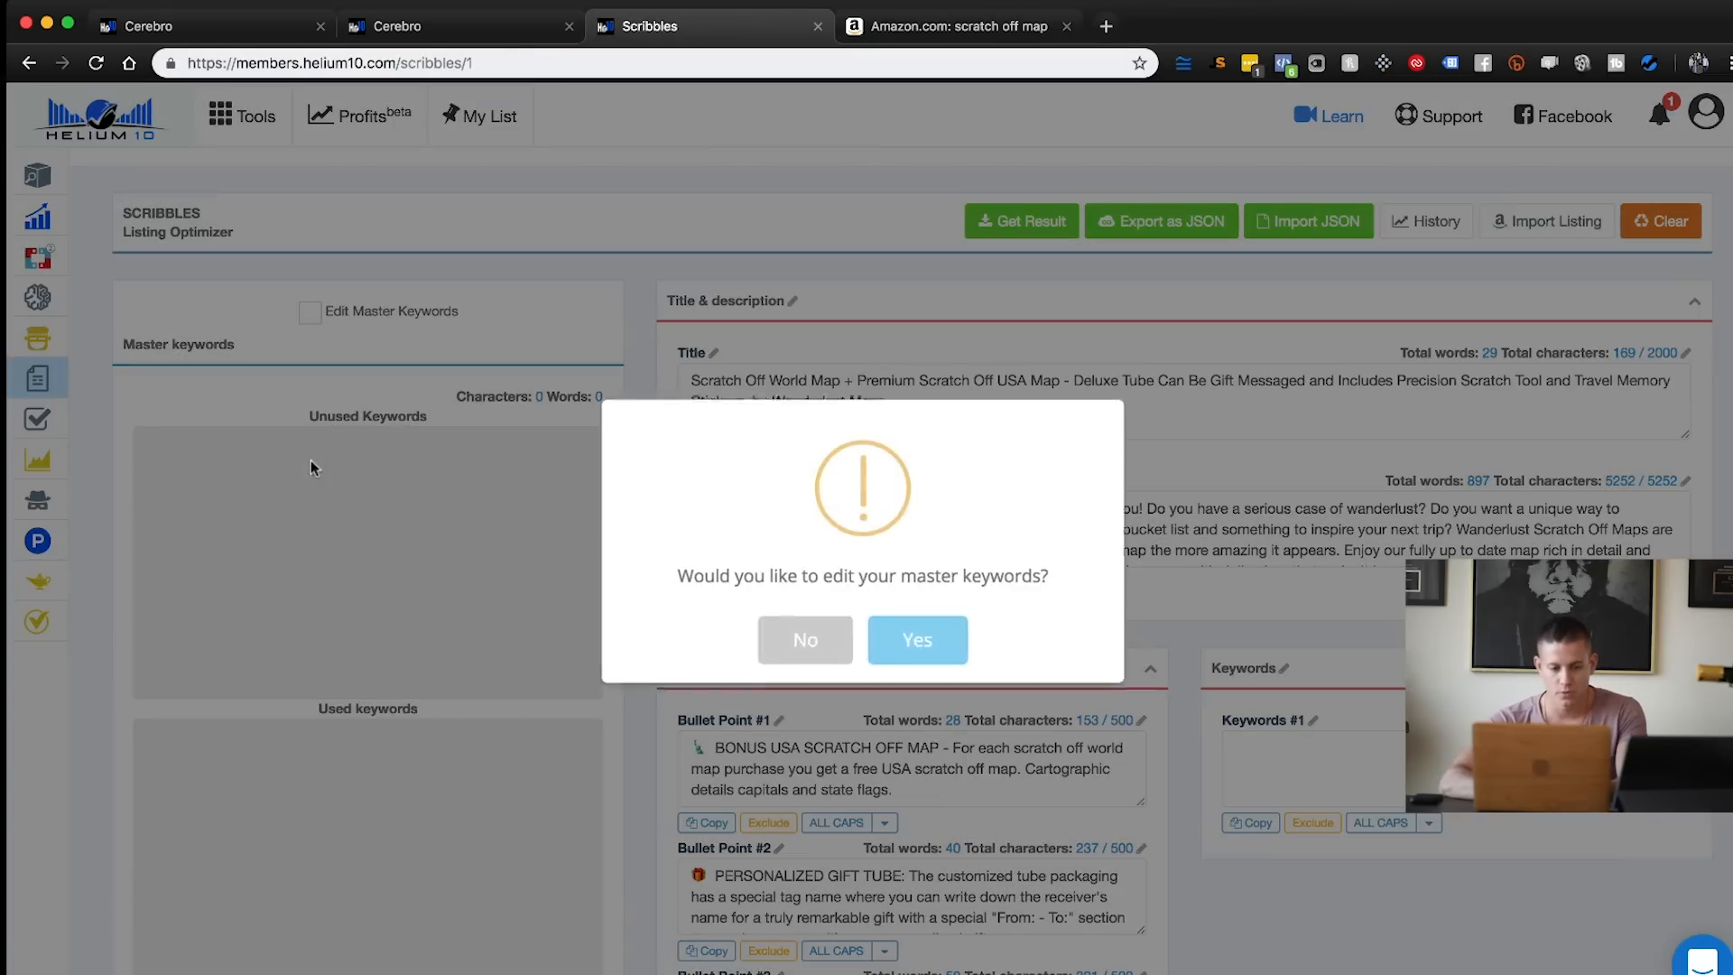
click(917, 639)
key(super+v)
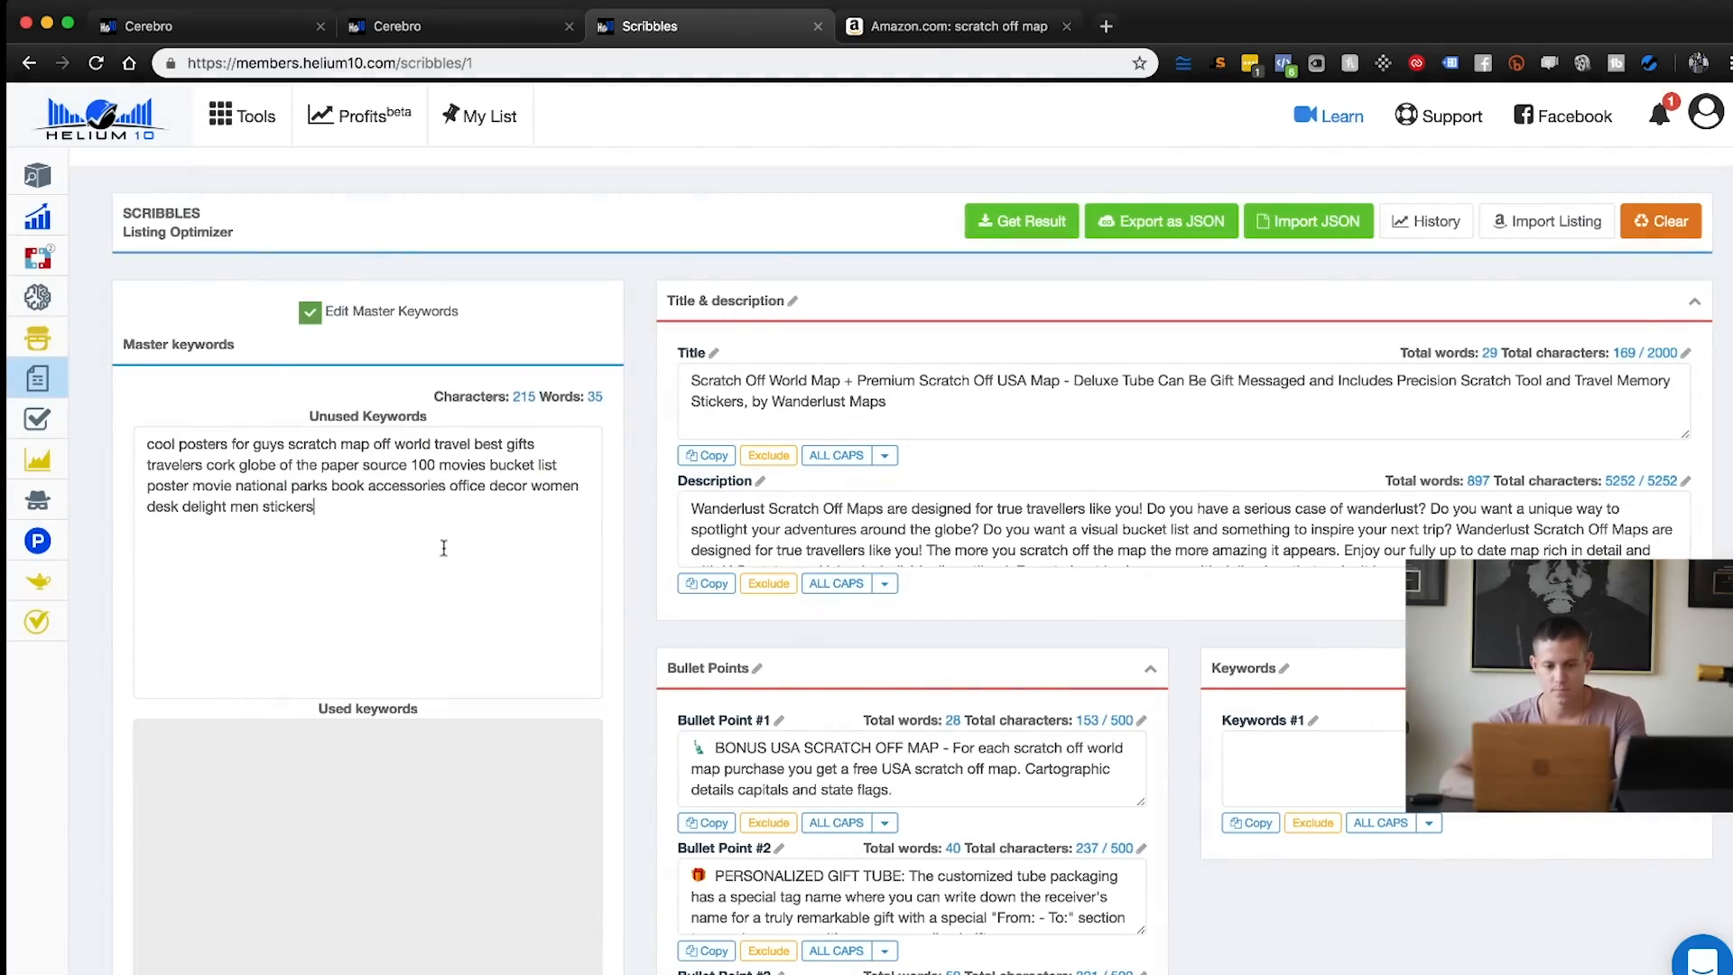
Append unused keywords to the end of the listing title: ", Cool Posters, Guys Gifts, Travelers, Cork, National parks, Decor, Men, Women"
scroll(569, 330, down, 2)
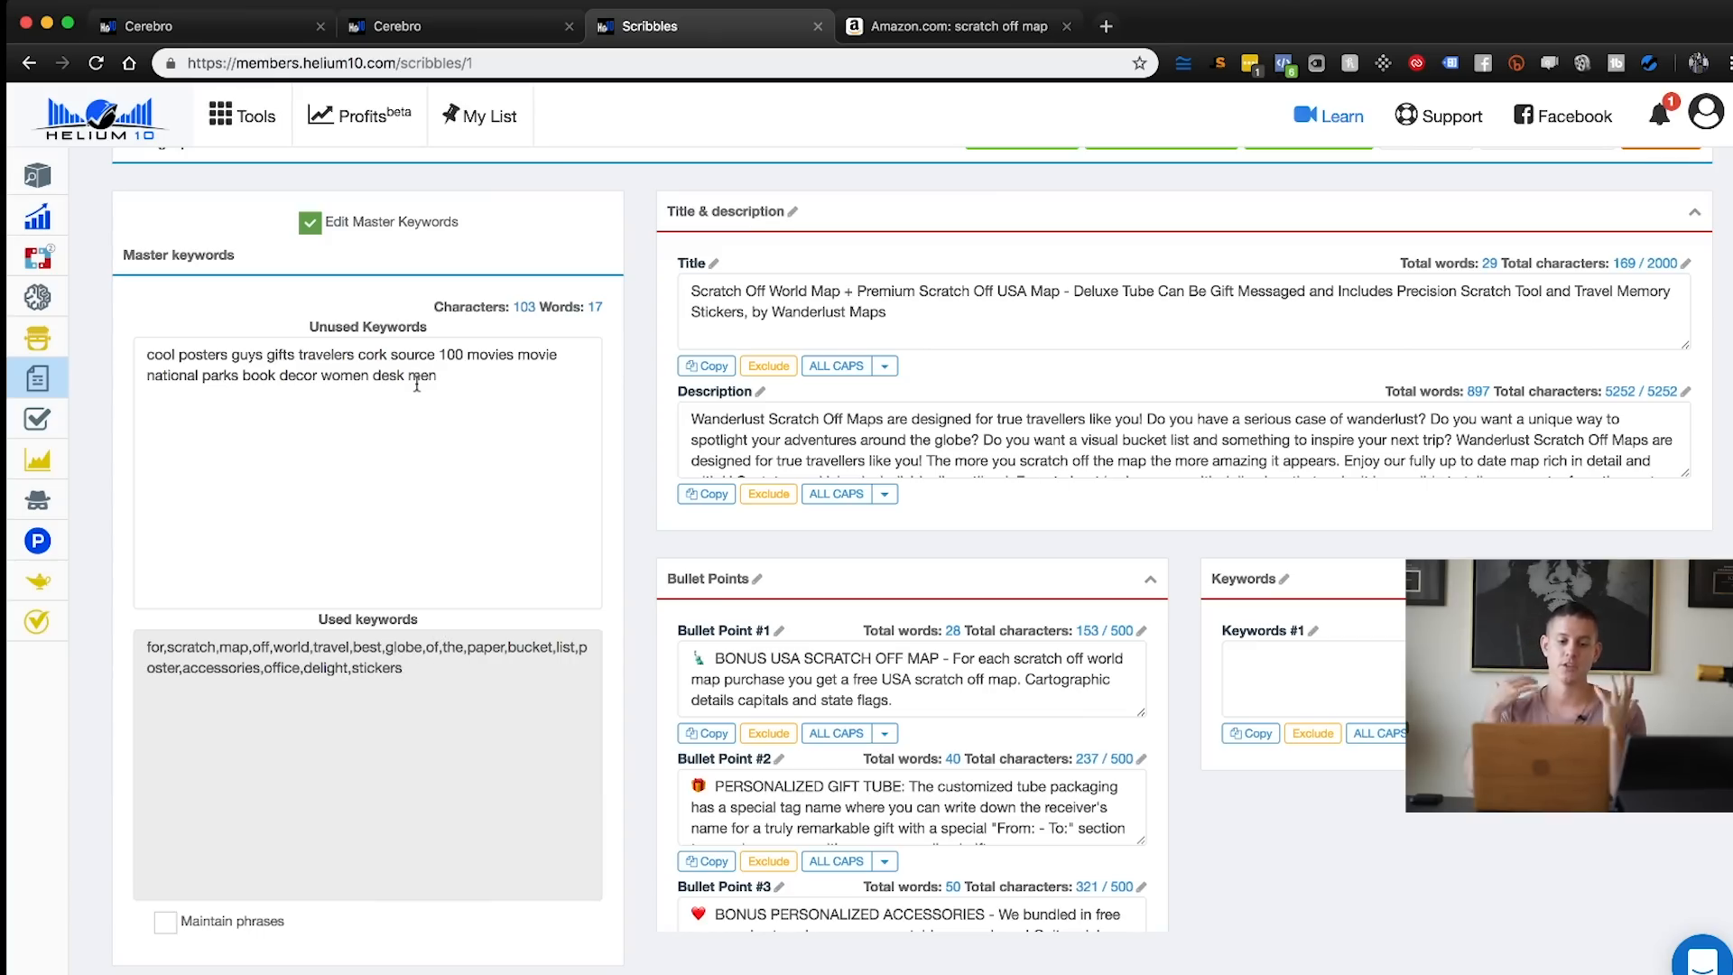
drag(439, 386, 184, 337)
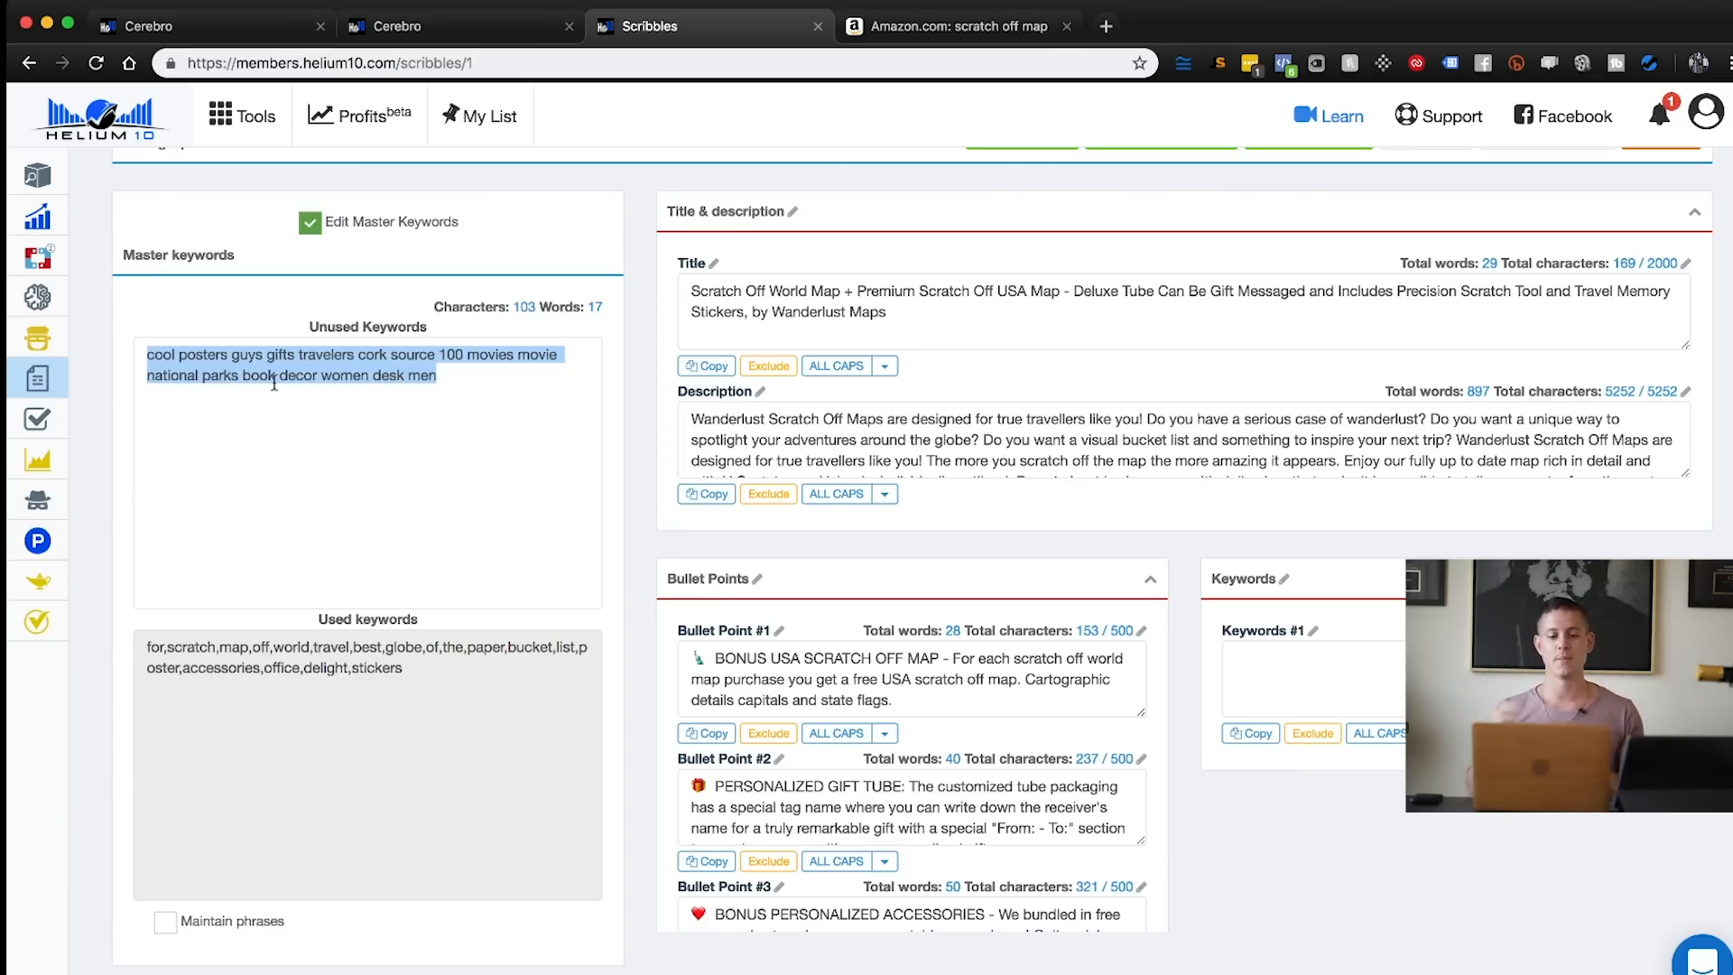
click(939, 308)
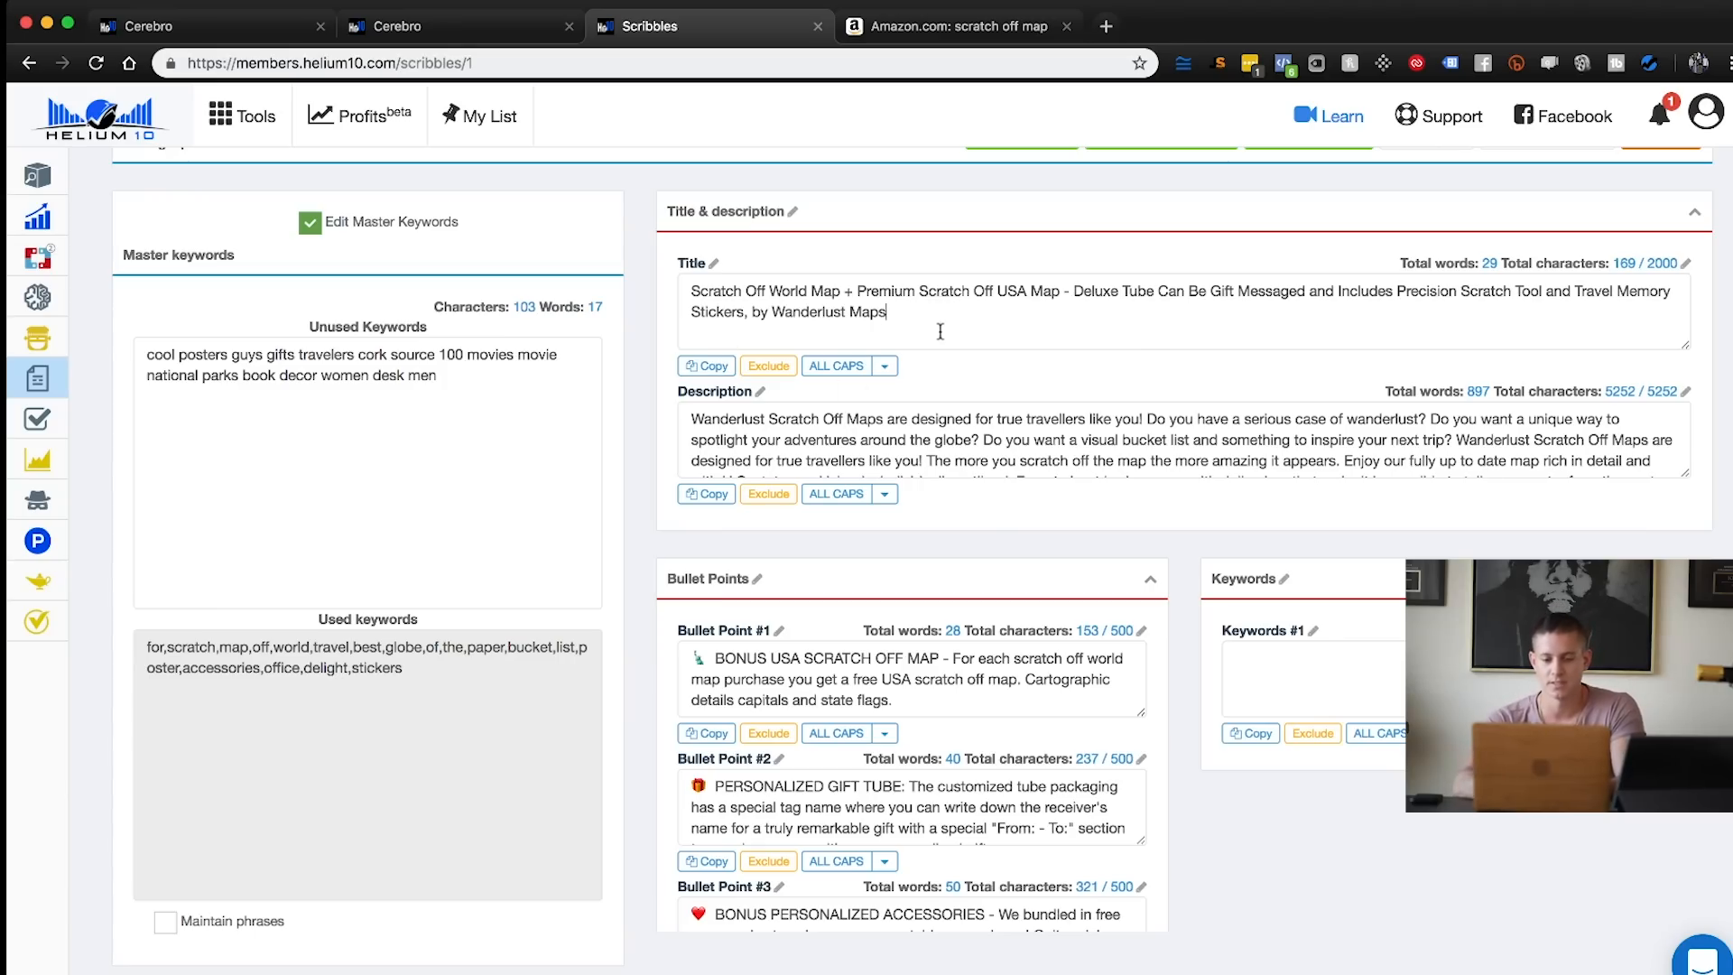
text(, Coo)
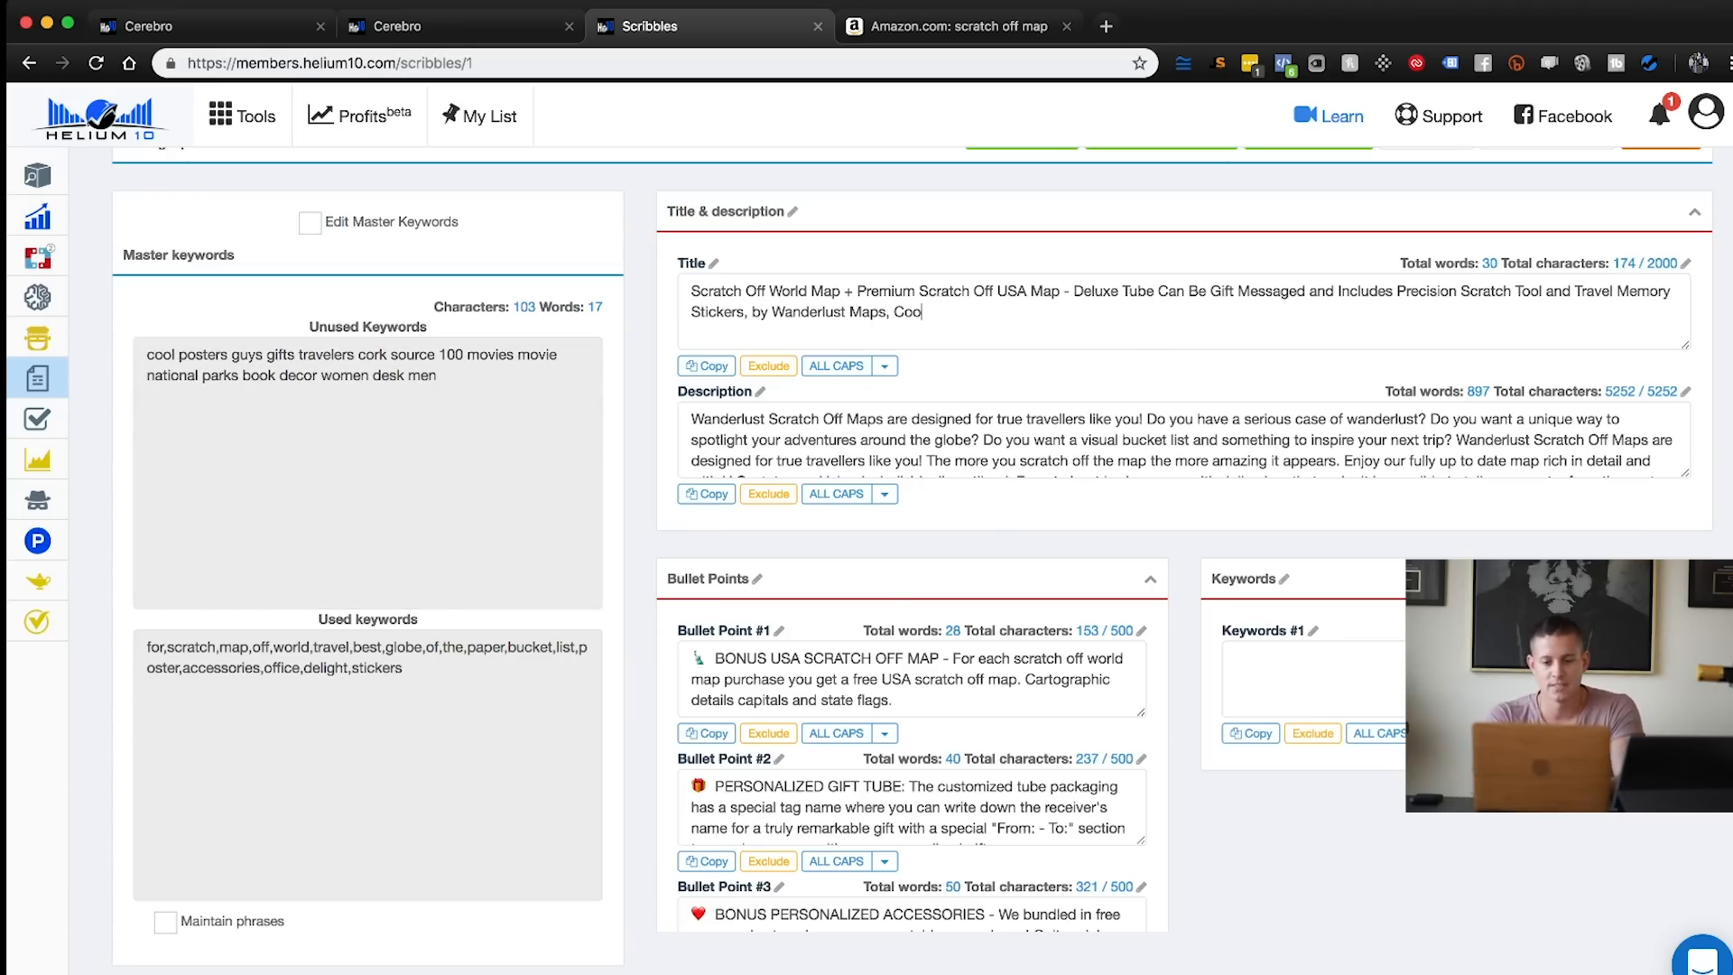
text(l Posters, Guys Gifts, Travelers, Cork, )
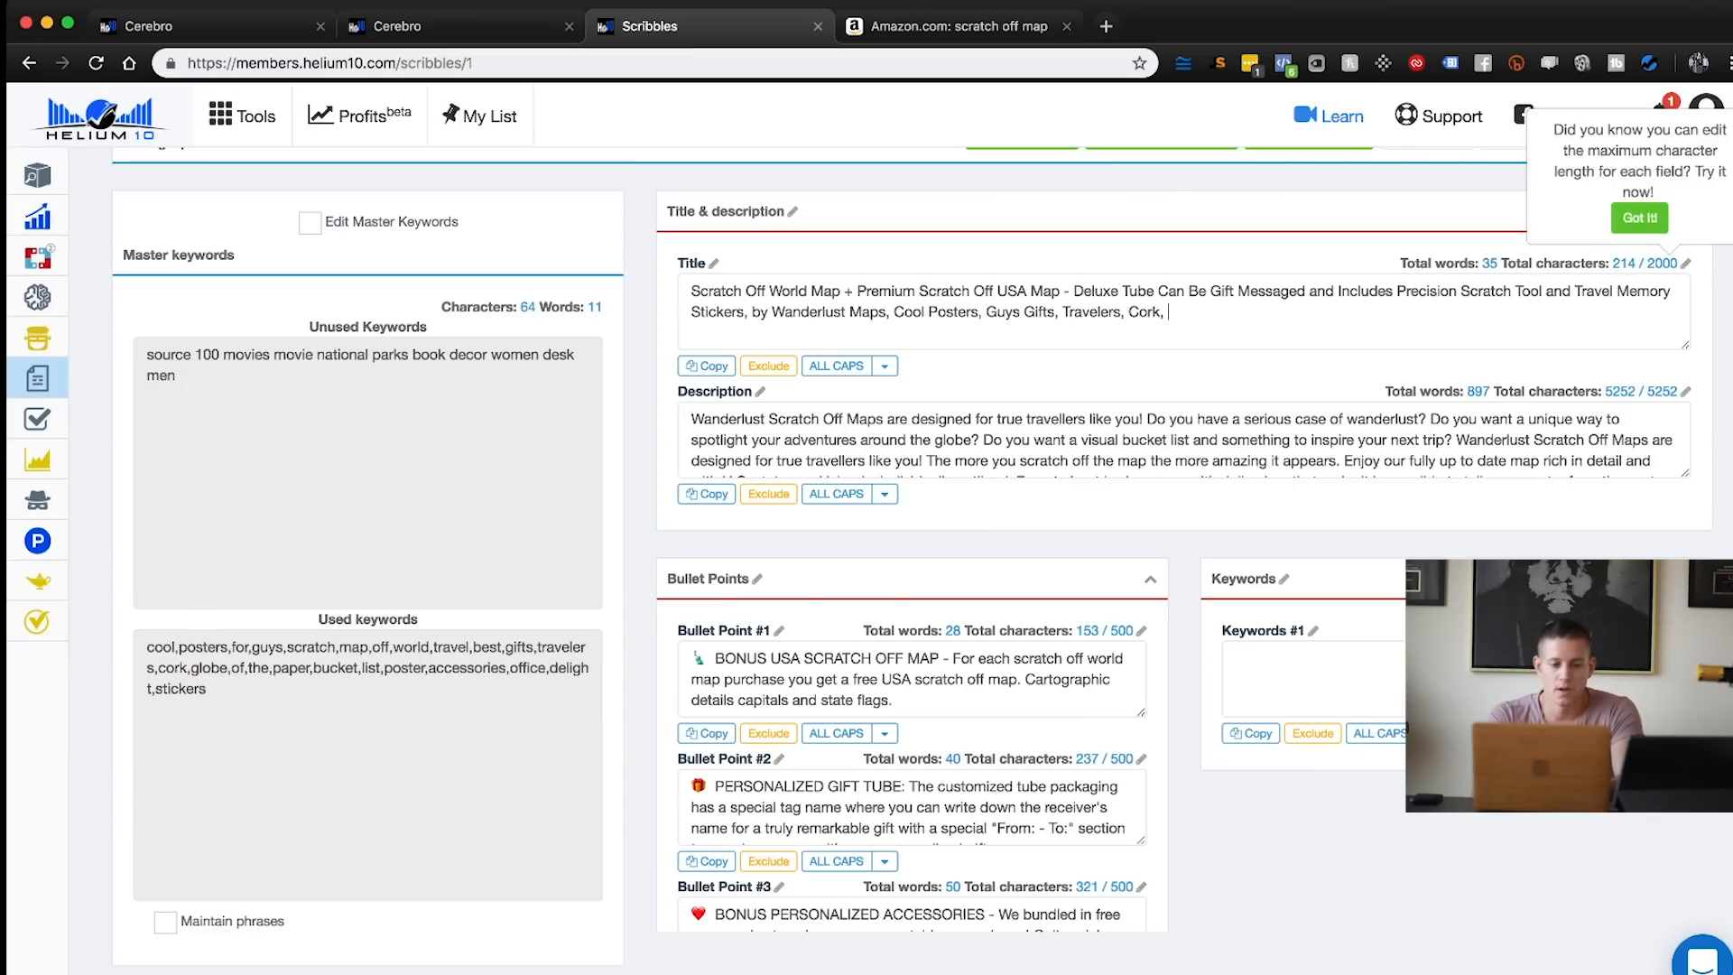
text(National )
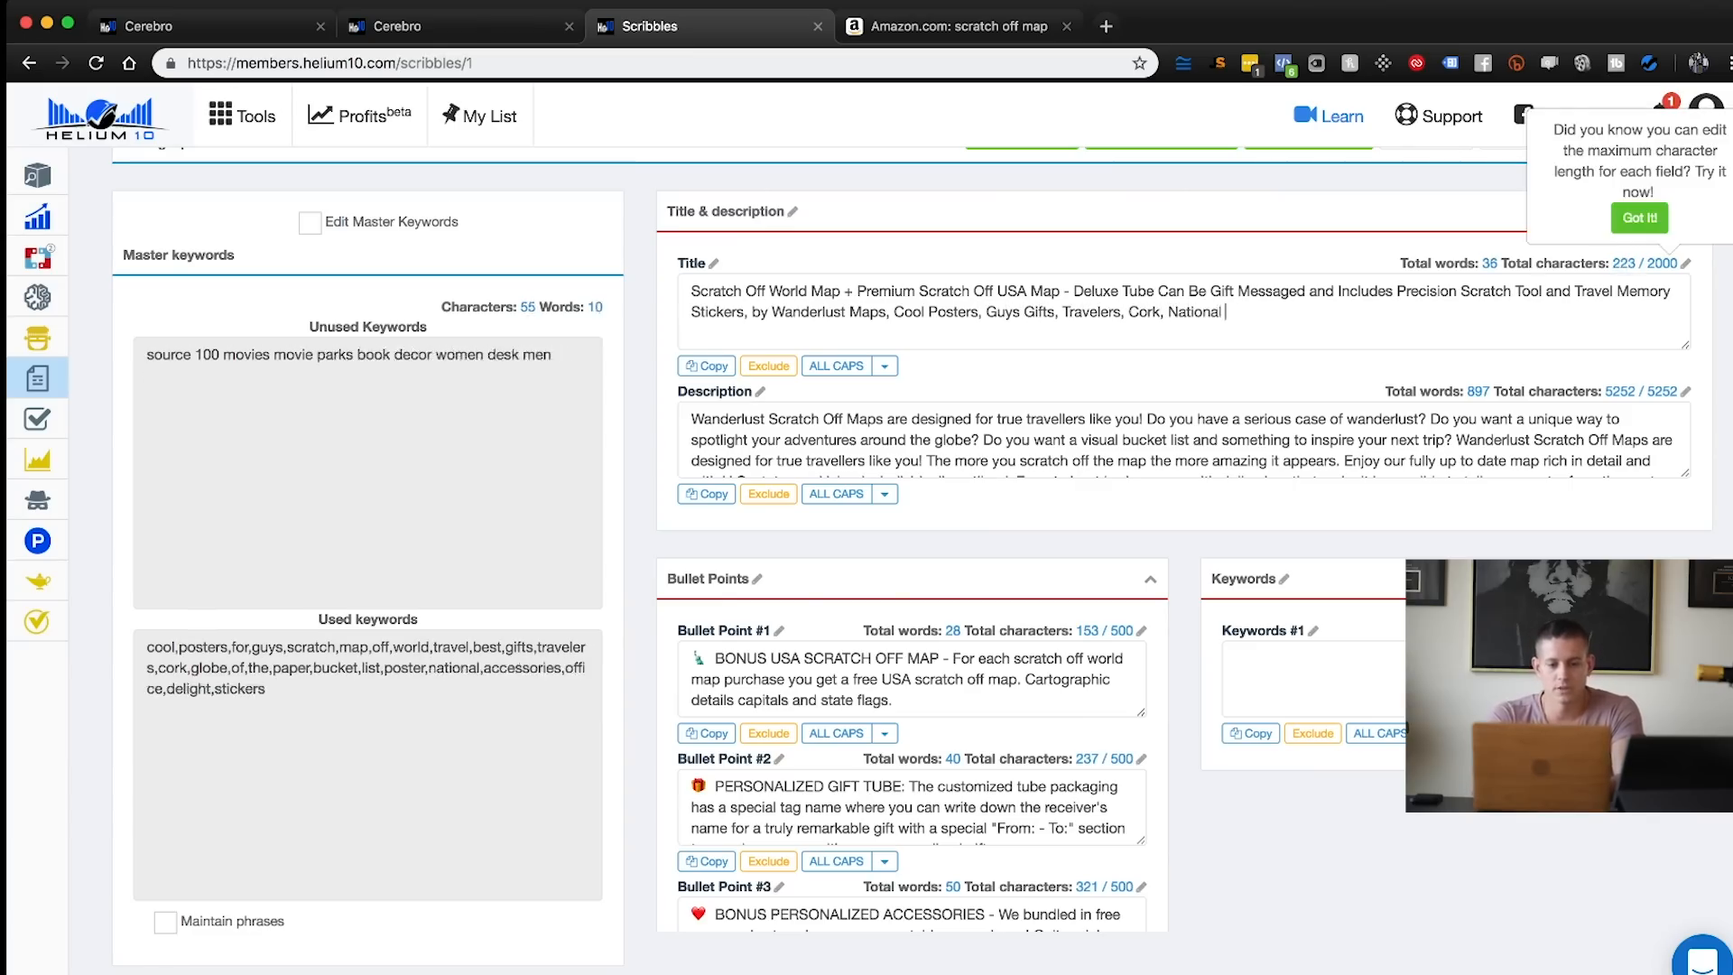
text(parks, Decor, Men)
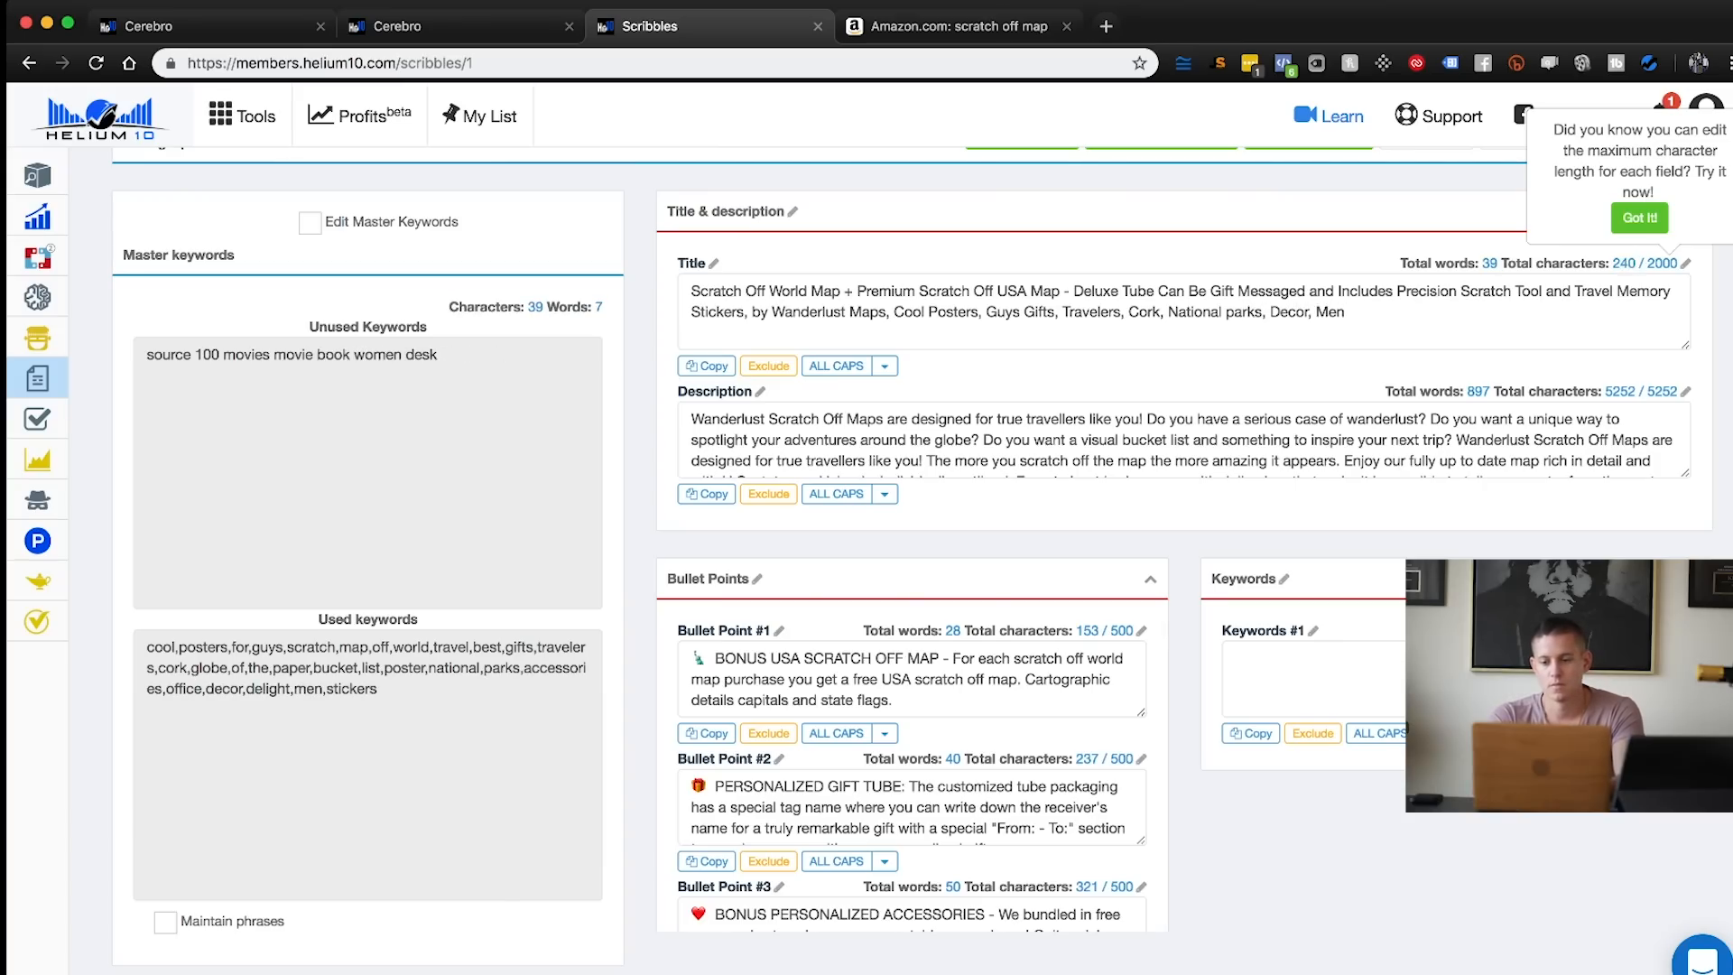
text(, Women)
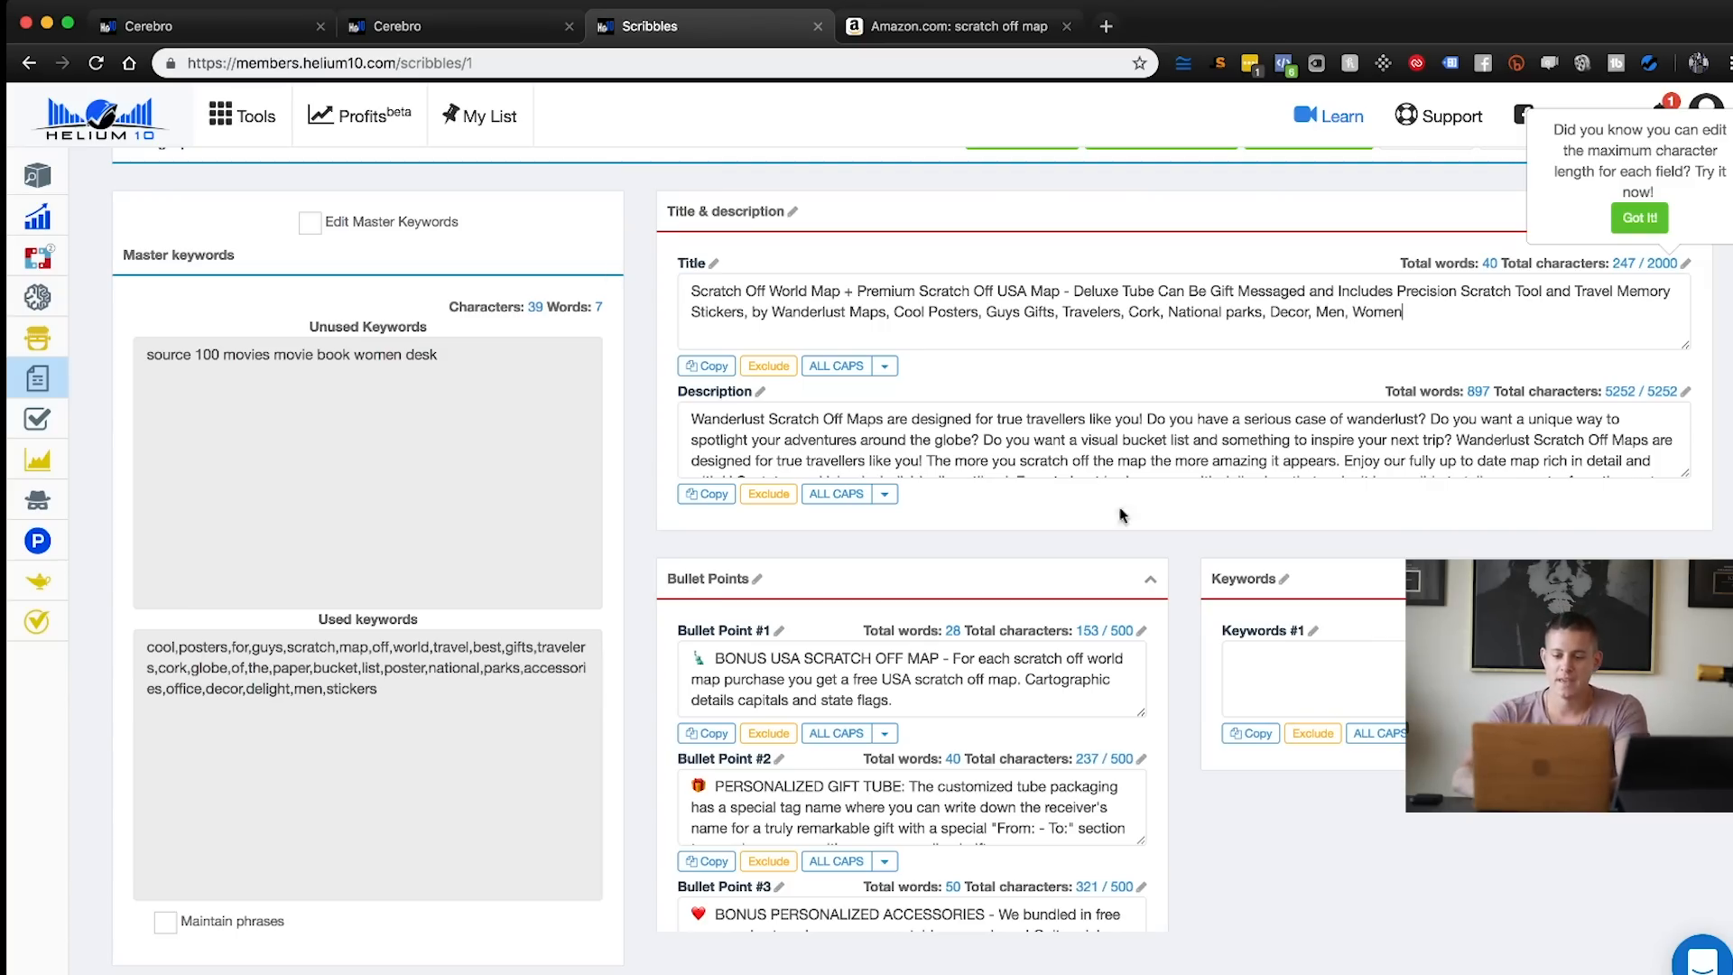
click(1639, 219)
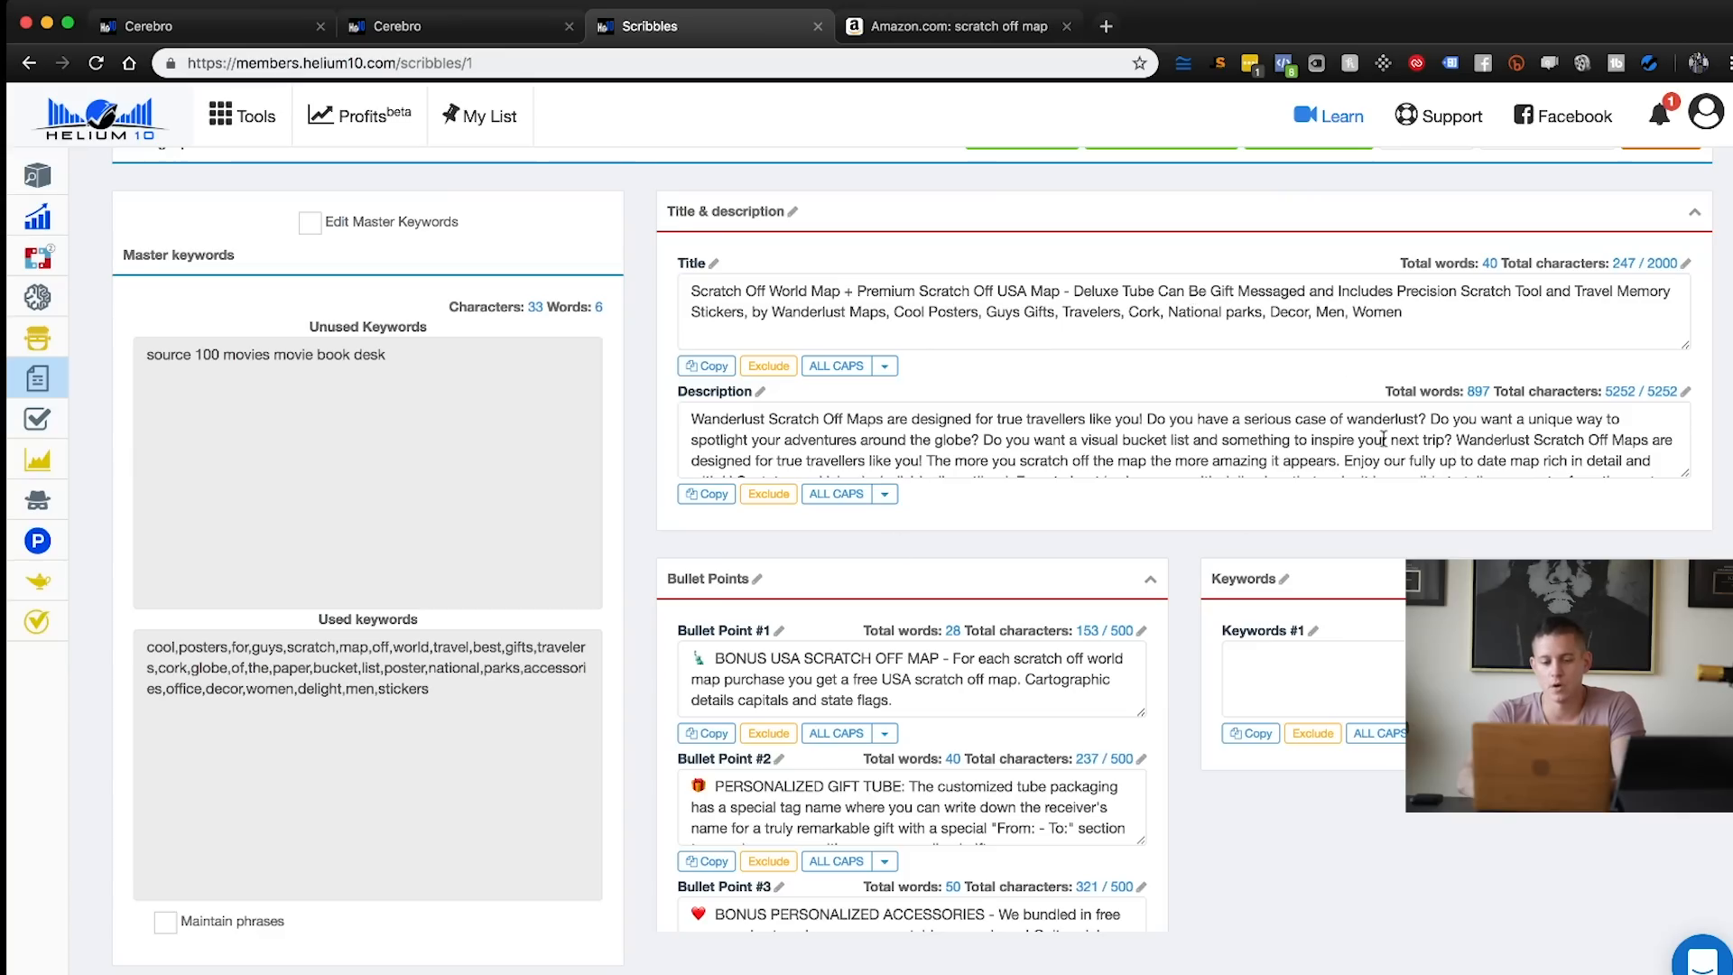
Copy the whole used keywords list and paste it into the listing's Keywords #1 field
drag(139, 644, 153, 647)
click(153, 652)
click(153, 652)
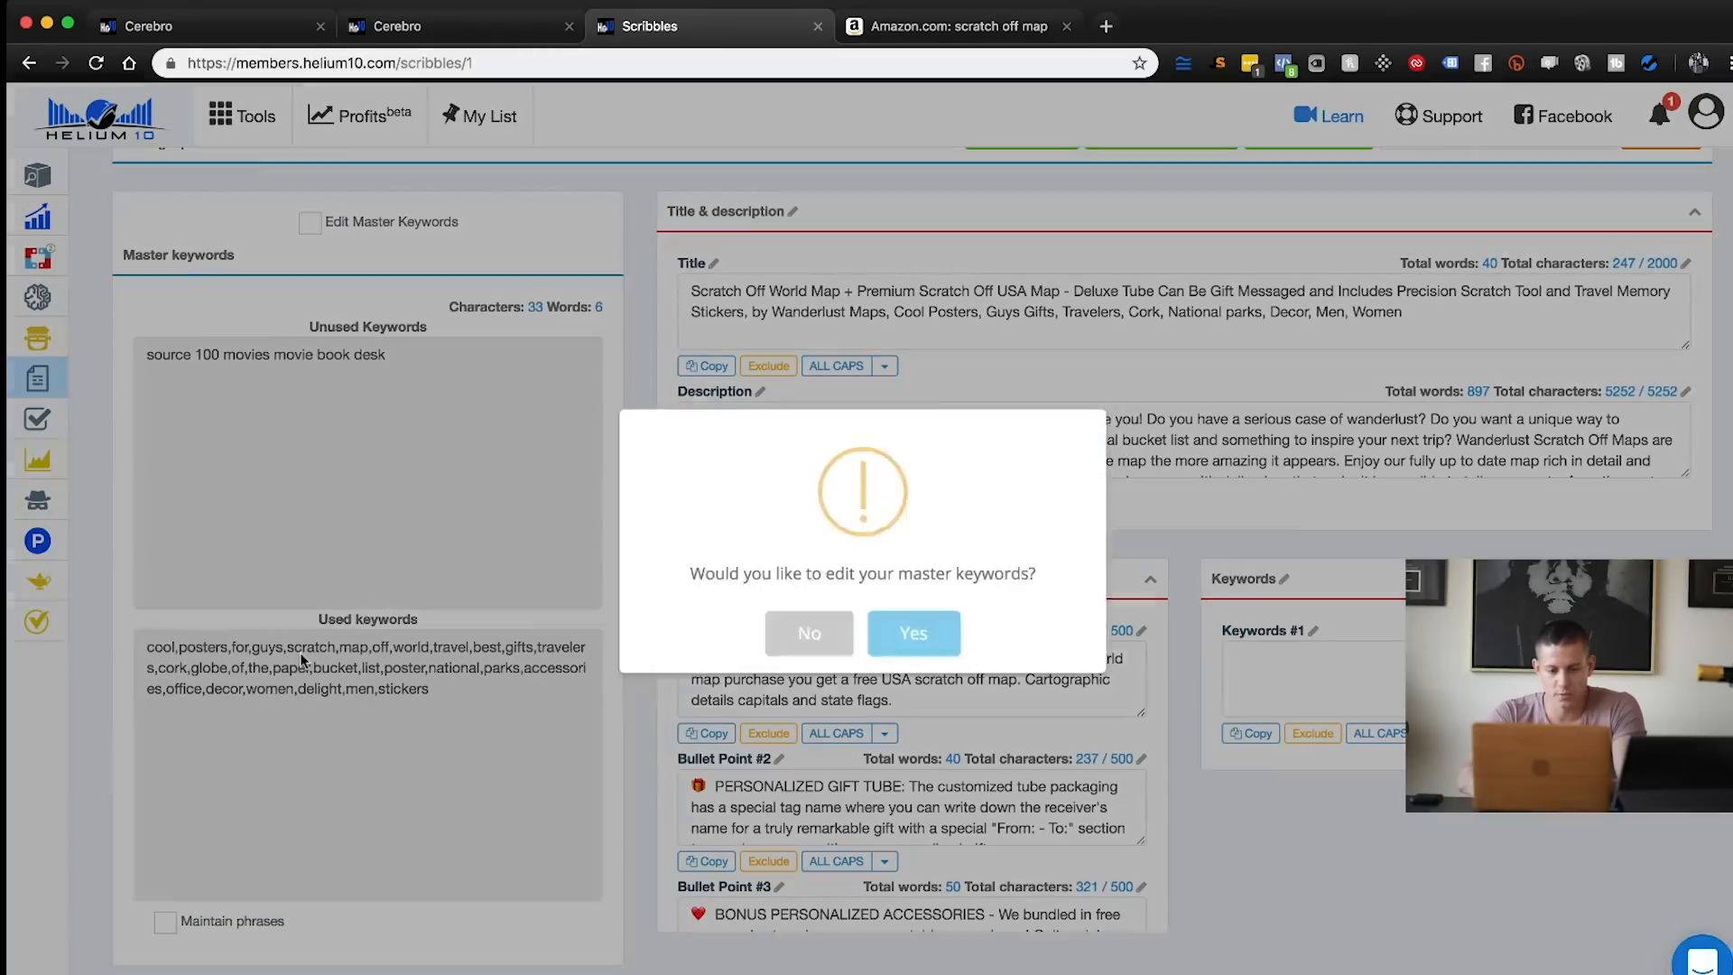
click(913, 635)
triple_click(326, 666)
key(super+c)
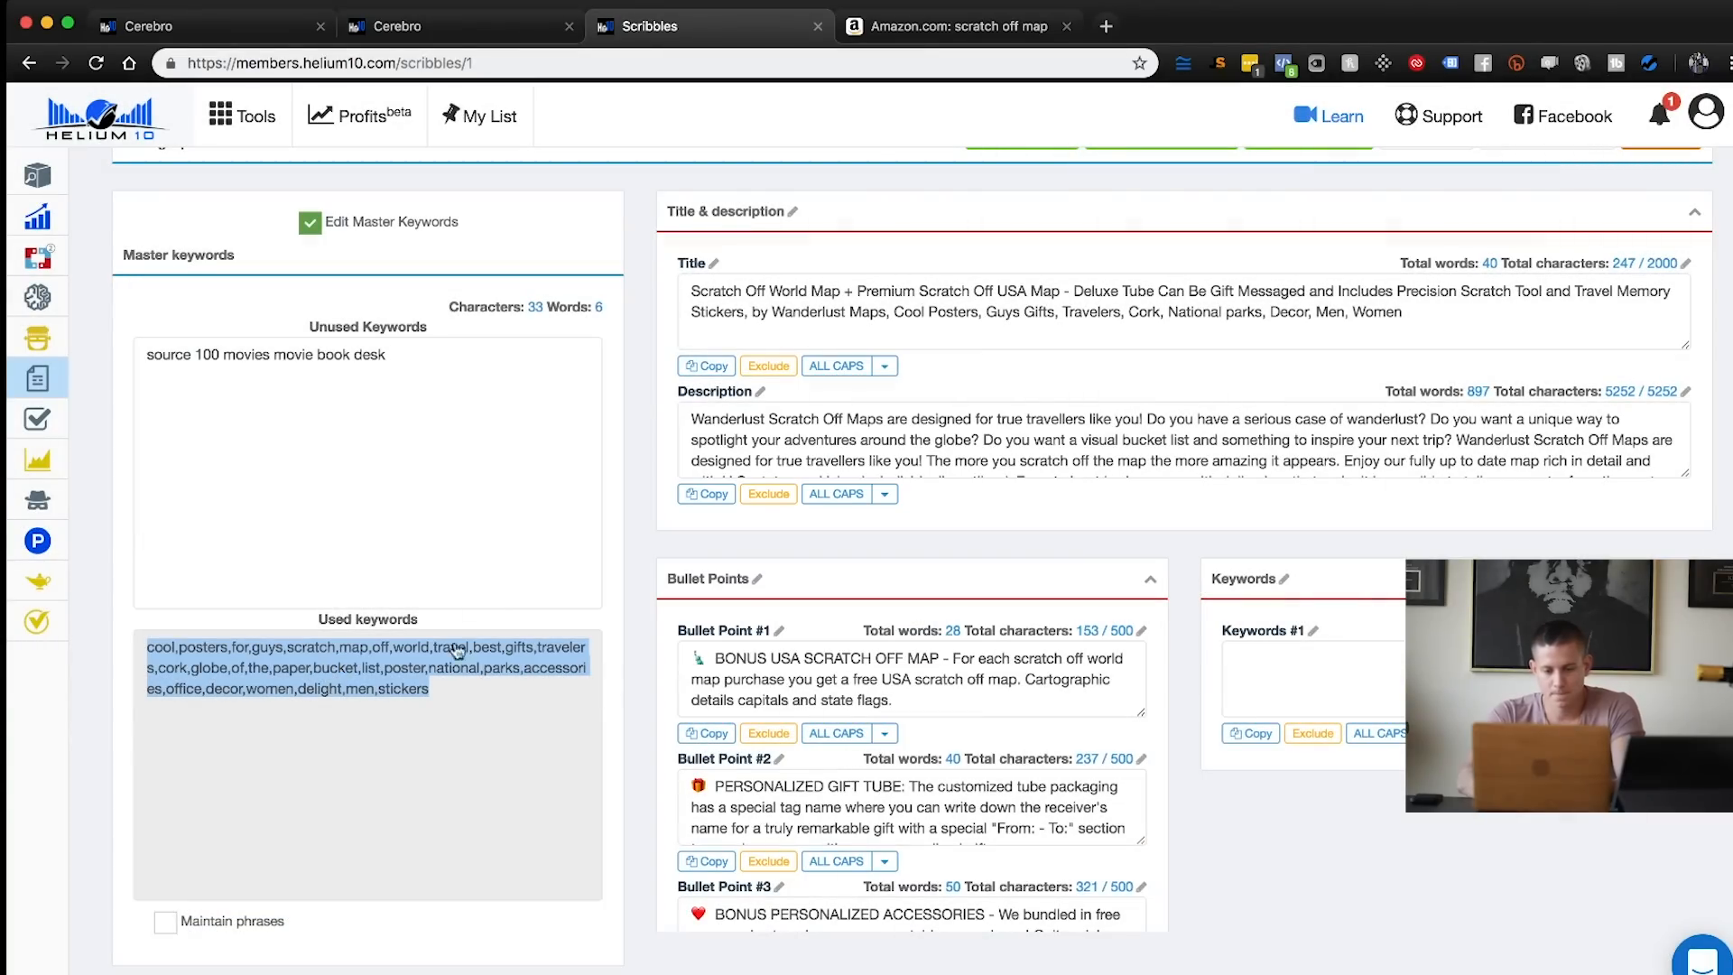
click(1286, 688)
key(super+v)
Paste the copied keyword list into the Keywords #1 field a second time
drag(397, 354, 147, 363)
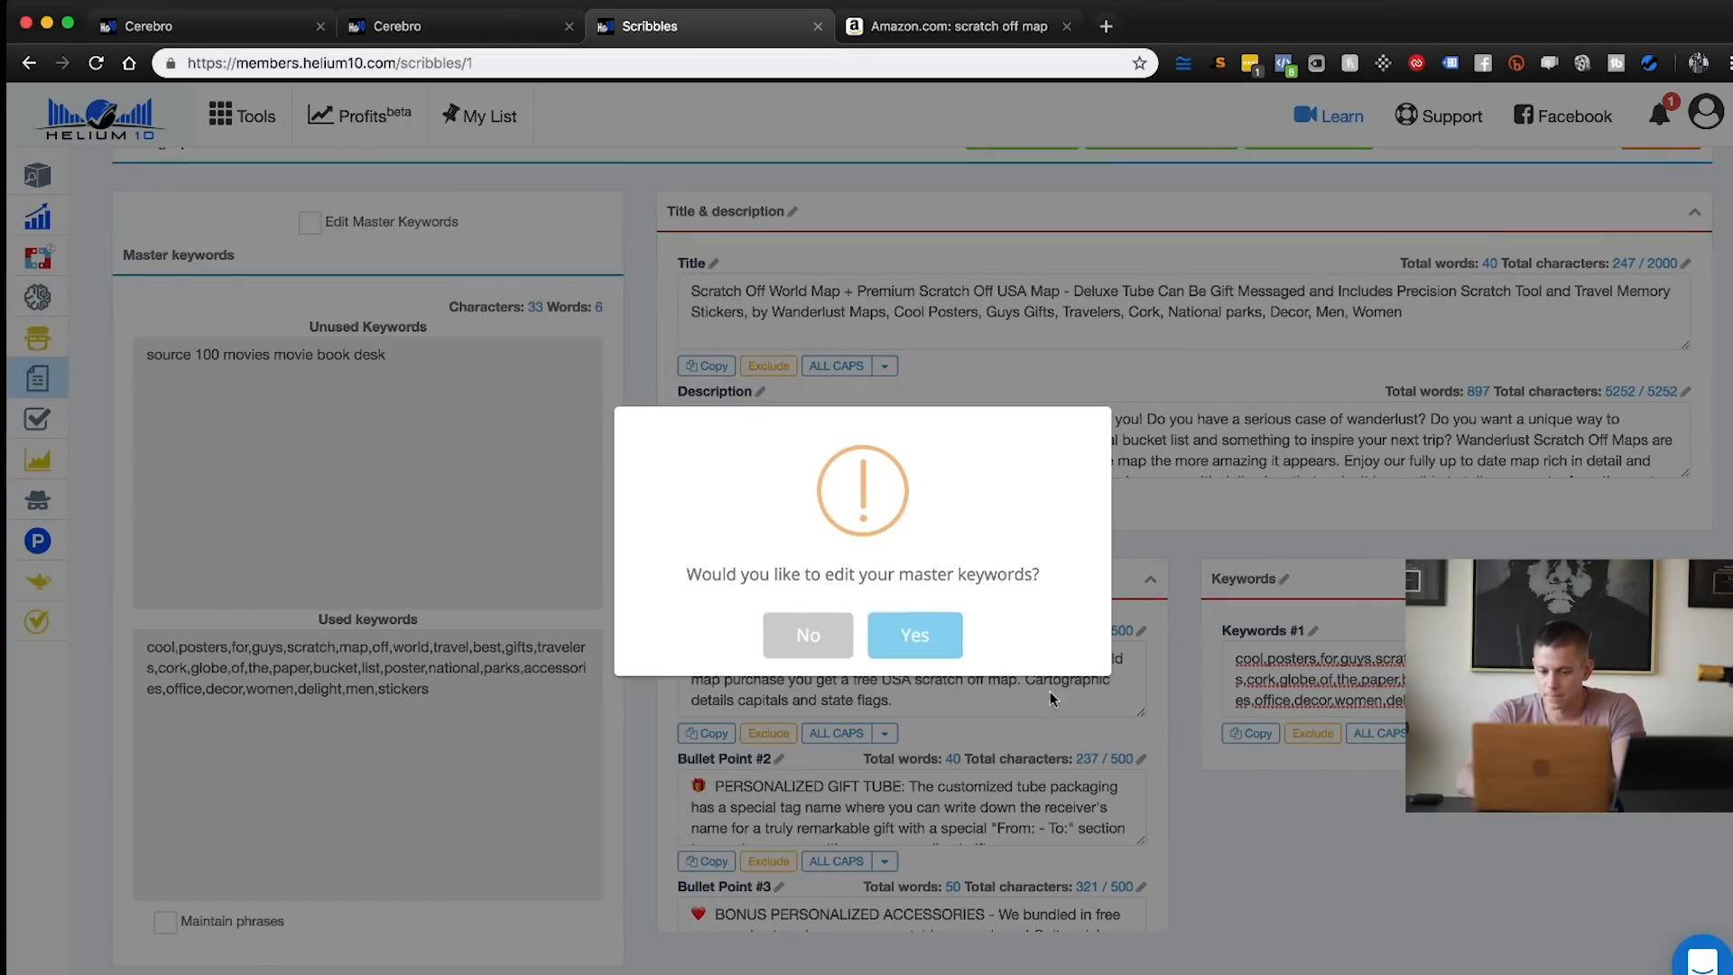
click(905, 631)
click(1534, 702)
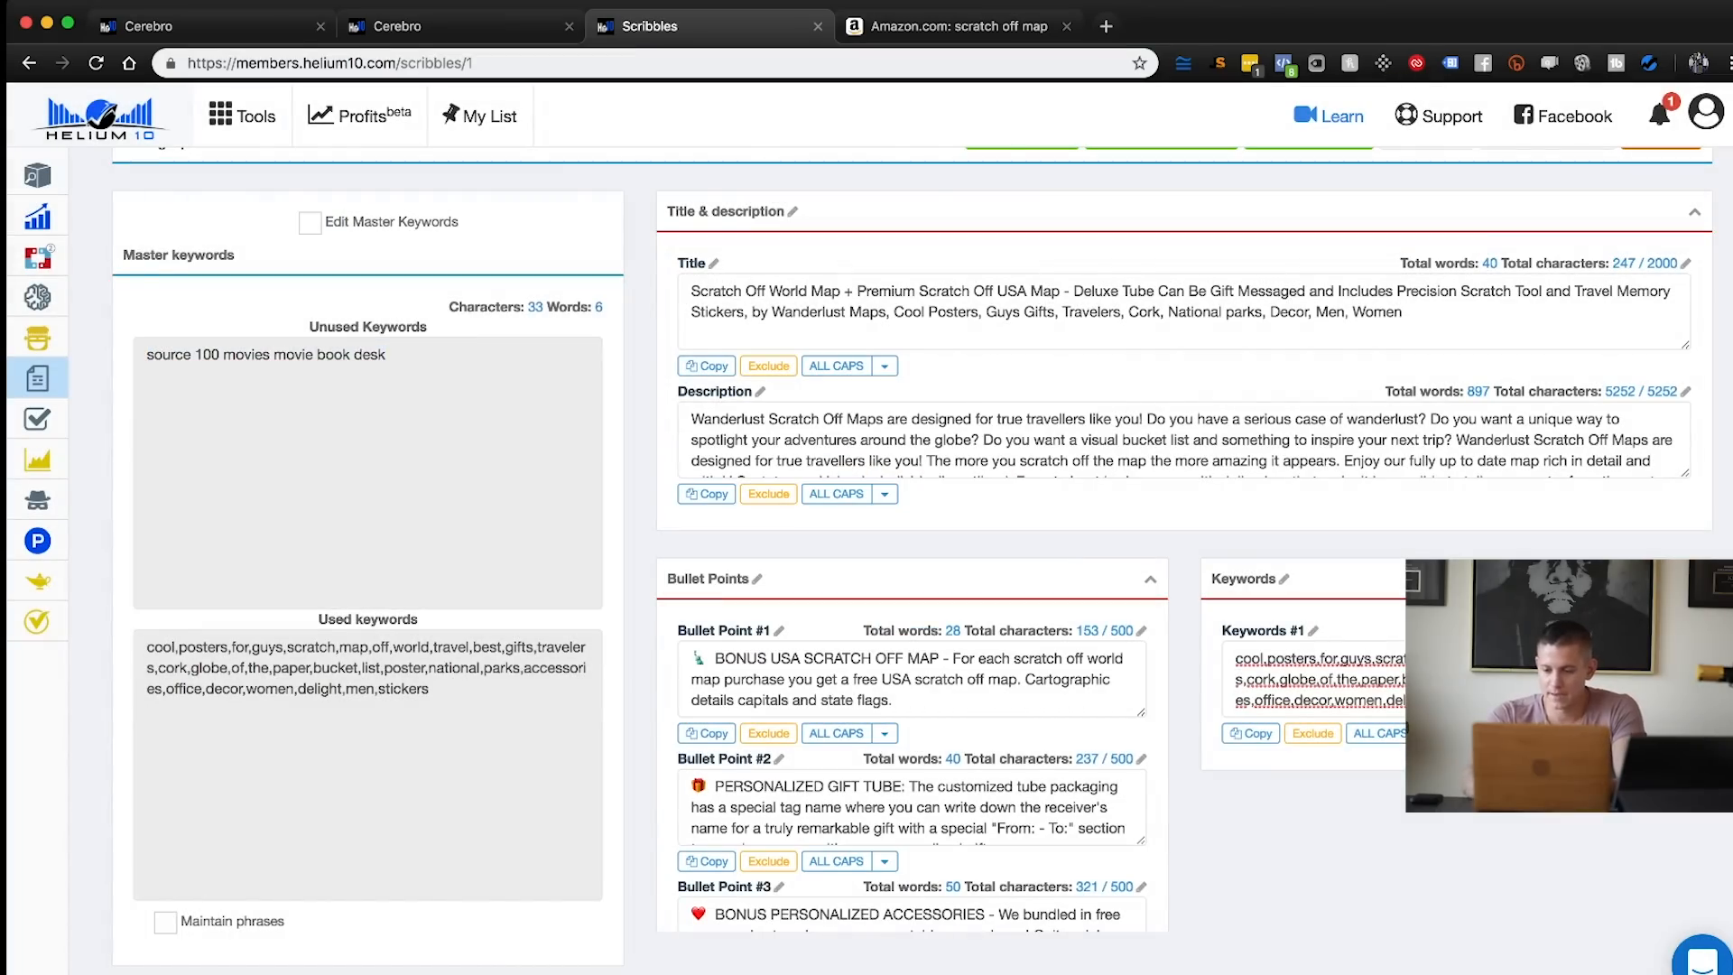
key(super+v)
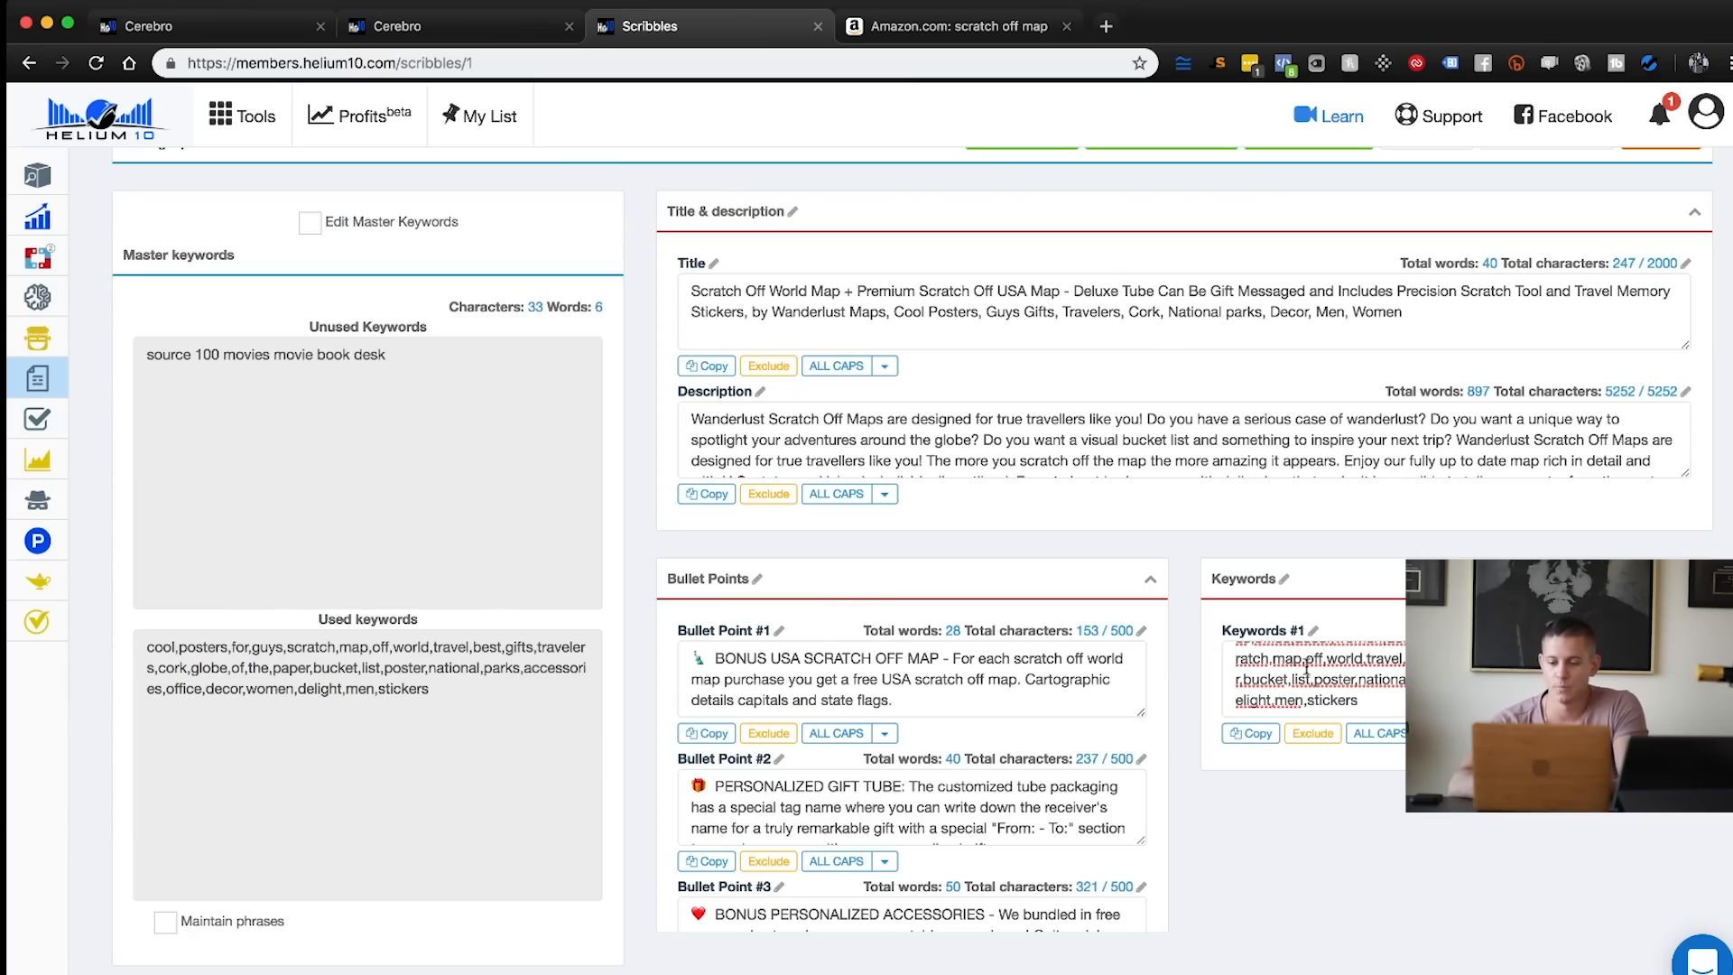
Enlarge the listing's description field and read through the full description text
drag(1685, 473, 1686, 968)
scroll(1309, 637, down, 1)
scroll(1309, 637, down, 5)
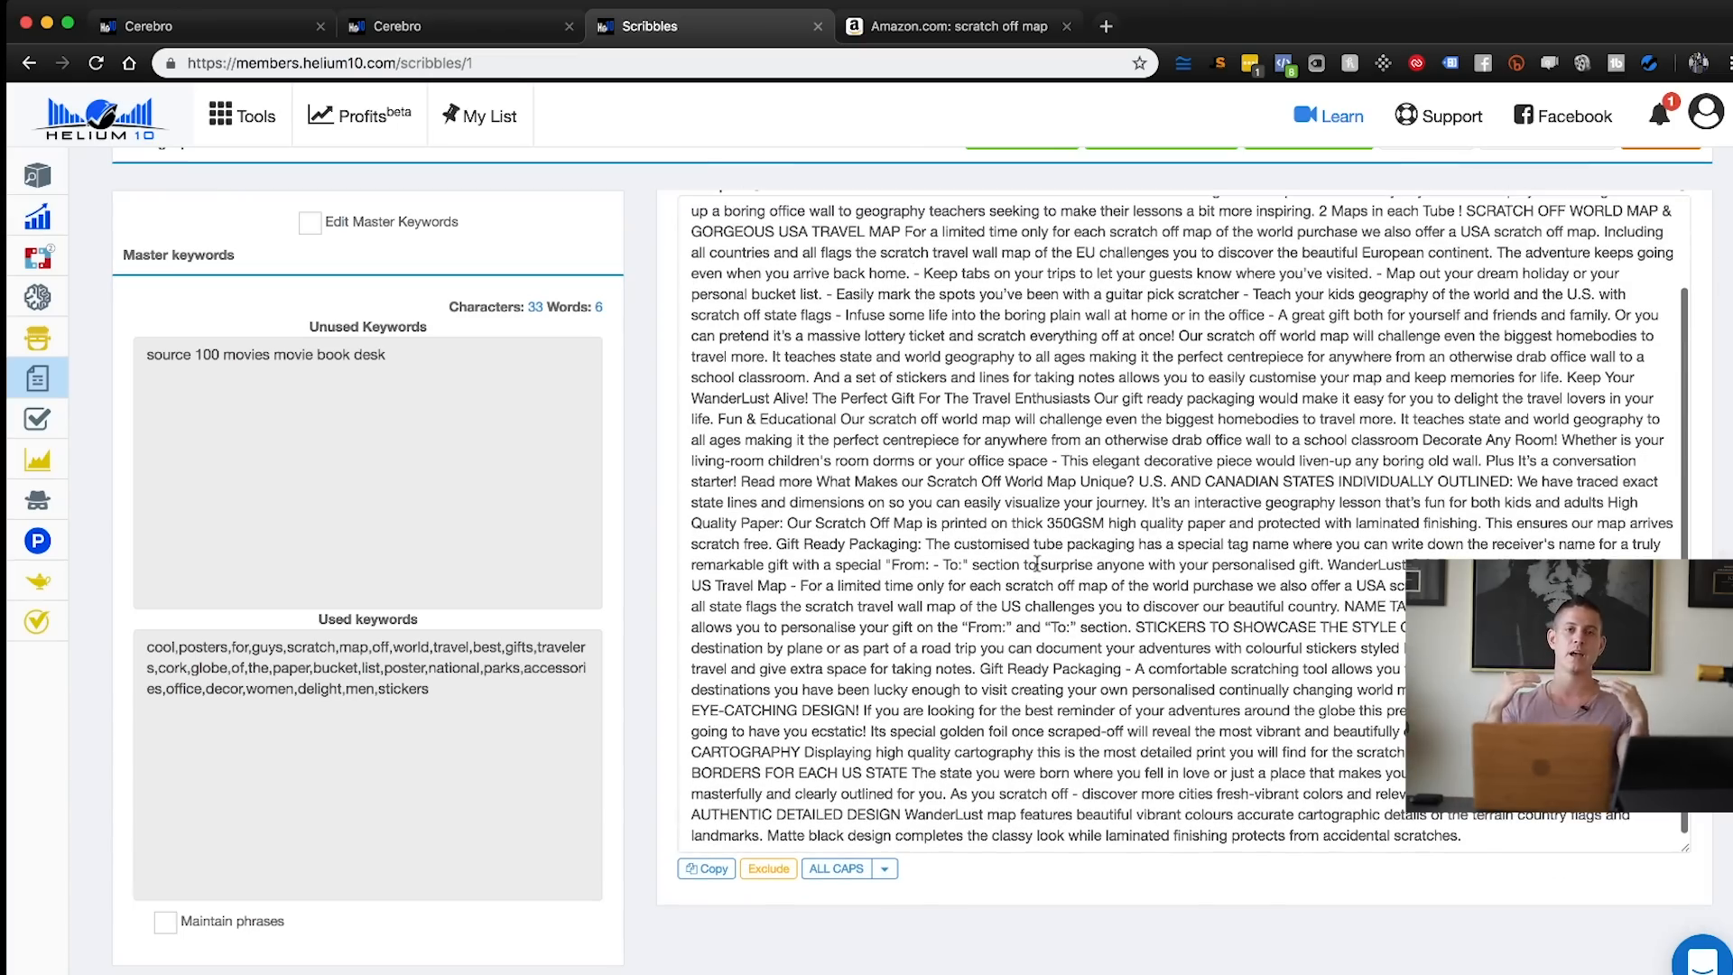
scroll(1192, 587, up, 3)
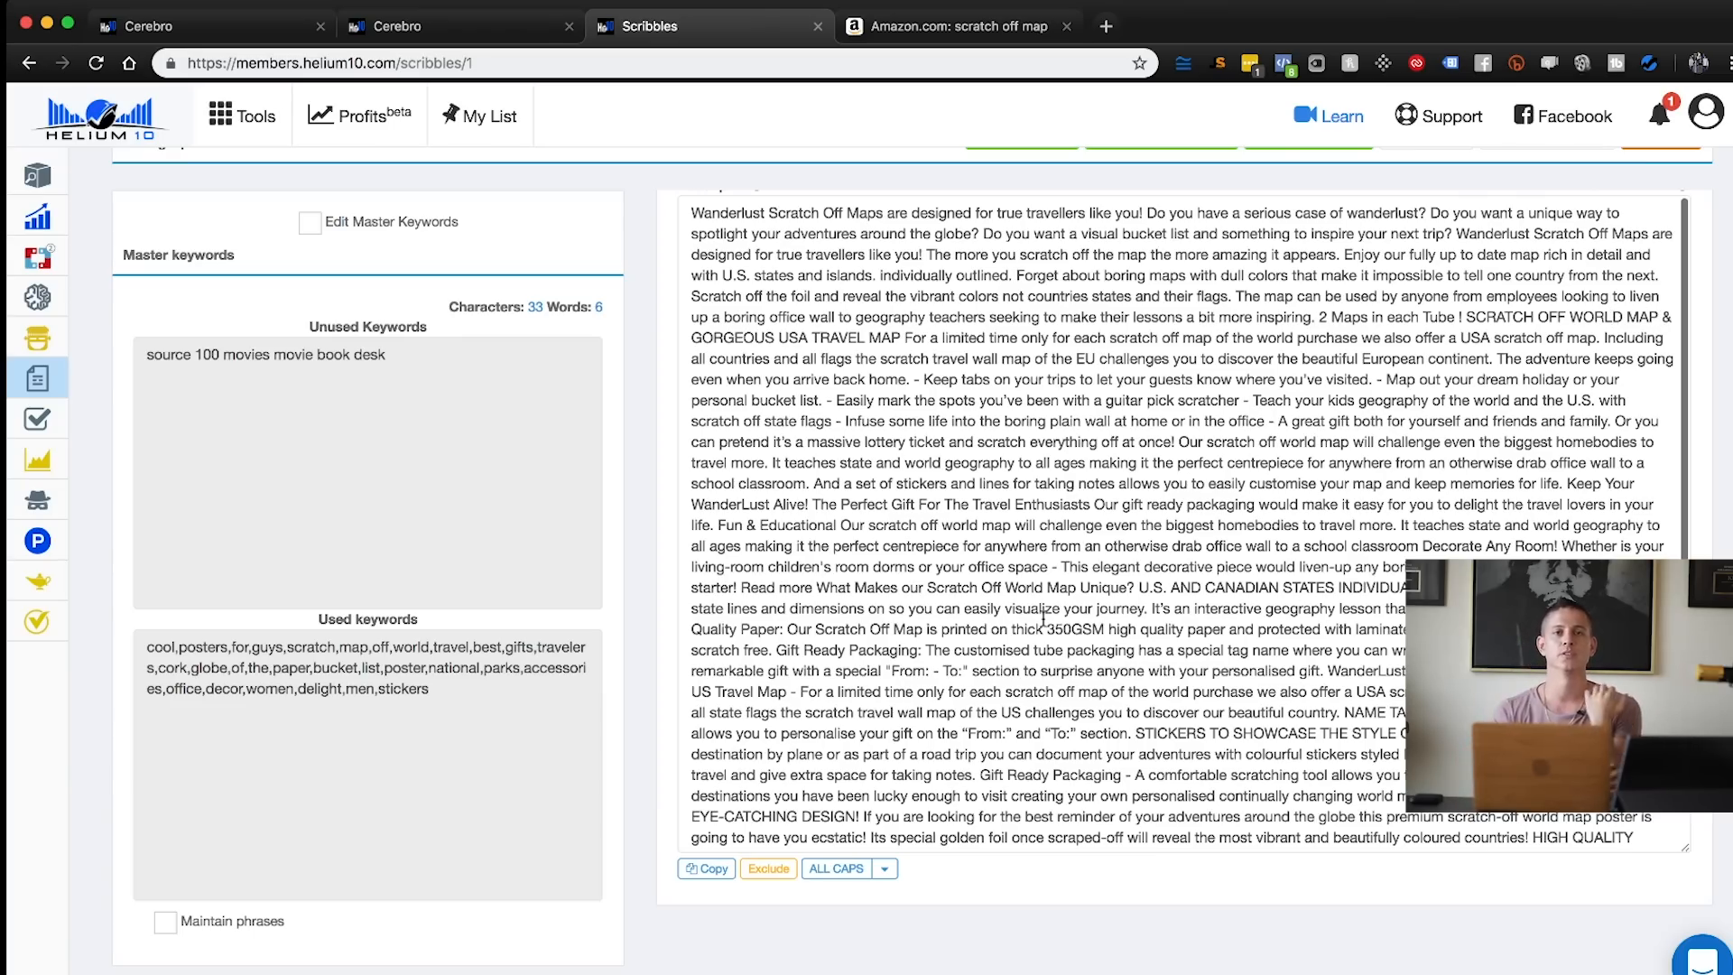
scroll(1043, 618, down, 3)
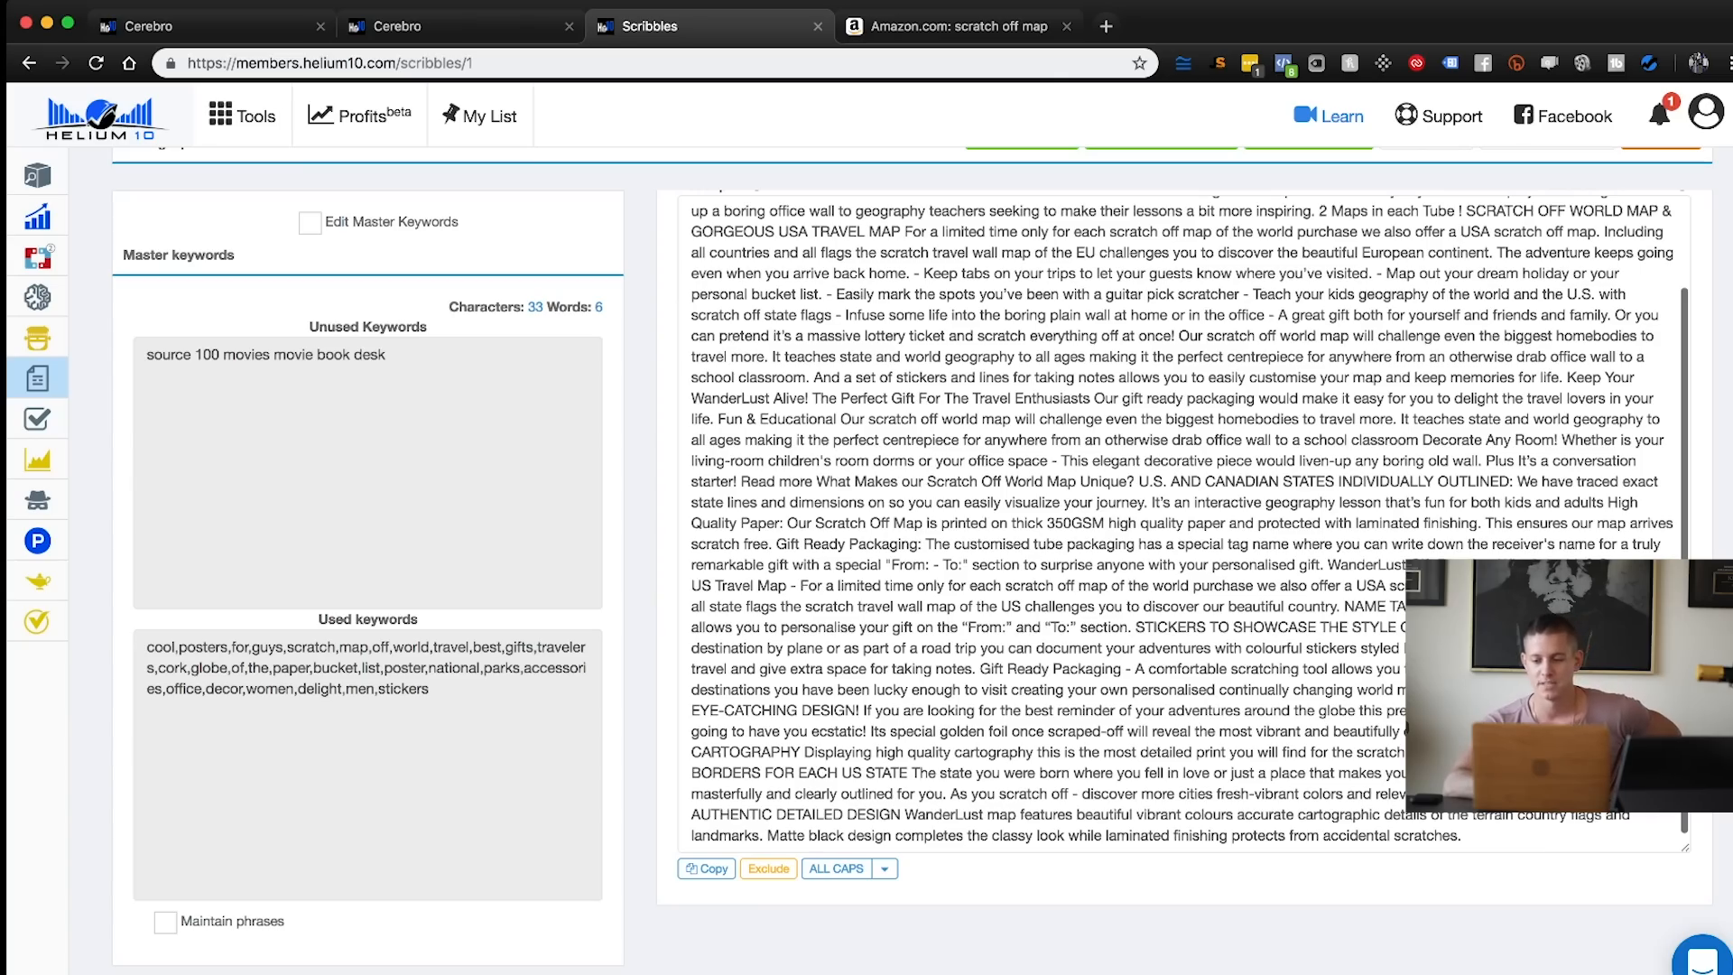
scroll(1044, 619, down, 2)
scroll(1717, 445, up, 3)
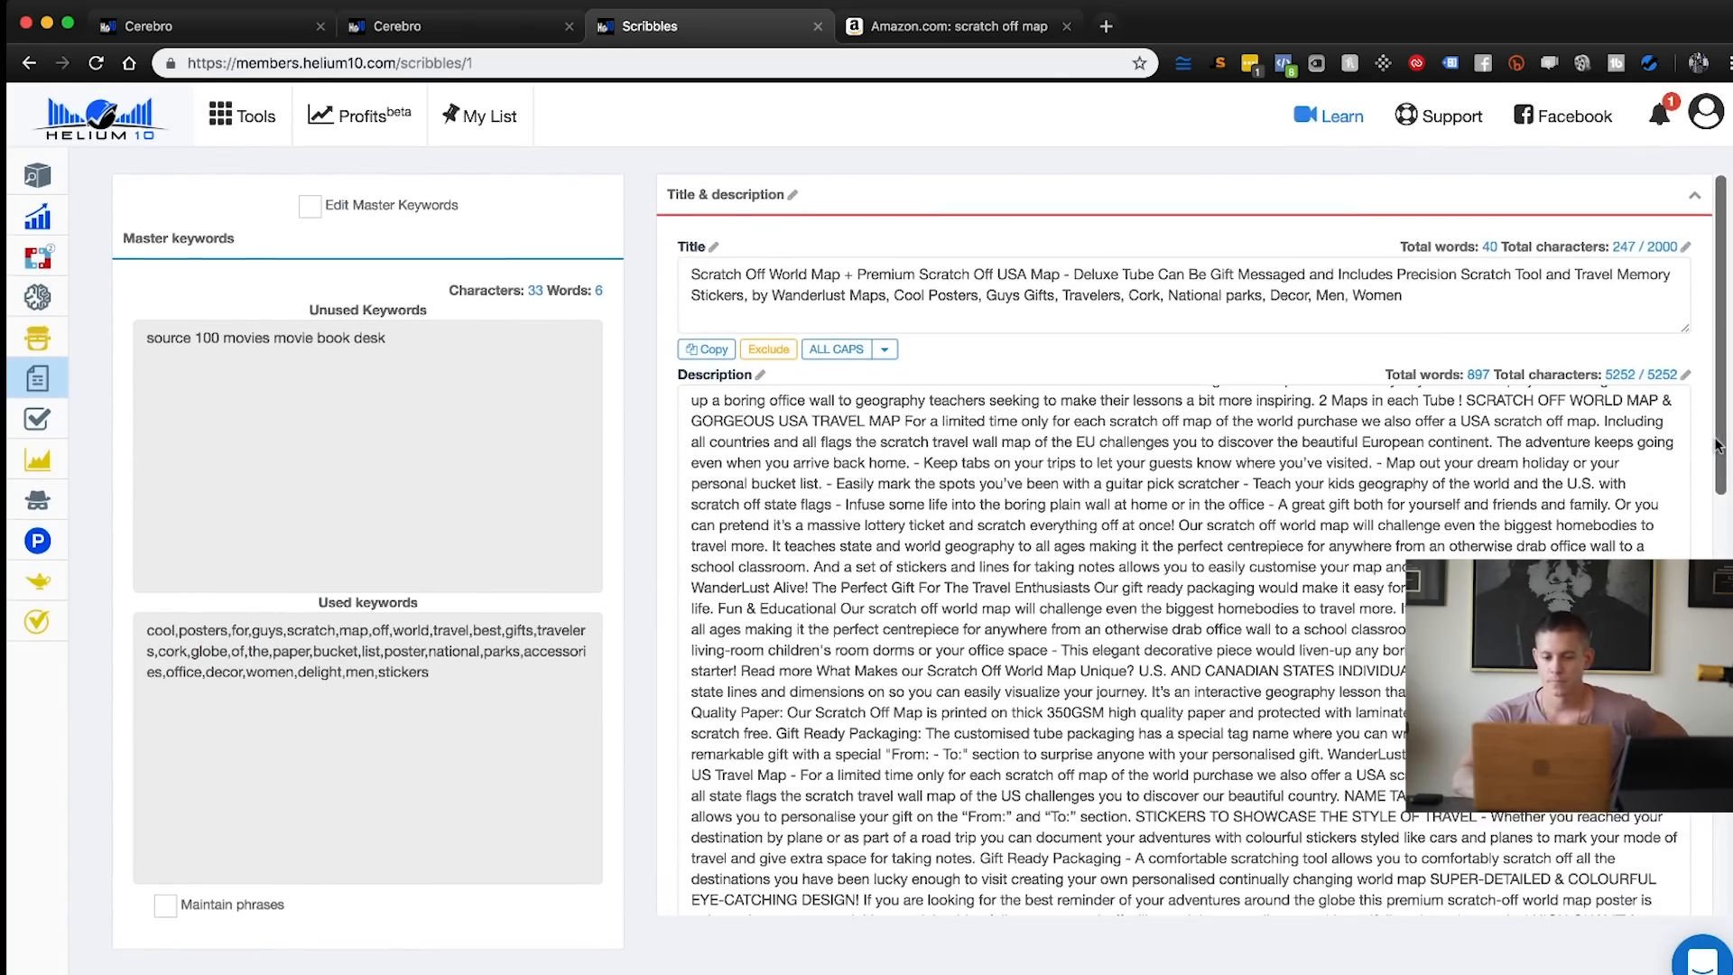
Review the listing's five bullet points and the Keywords #1 field, checking how each field is filled
scroll(1558, 443, down, 10)
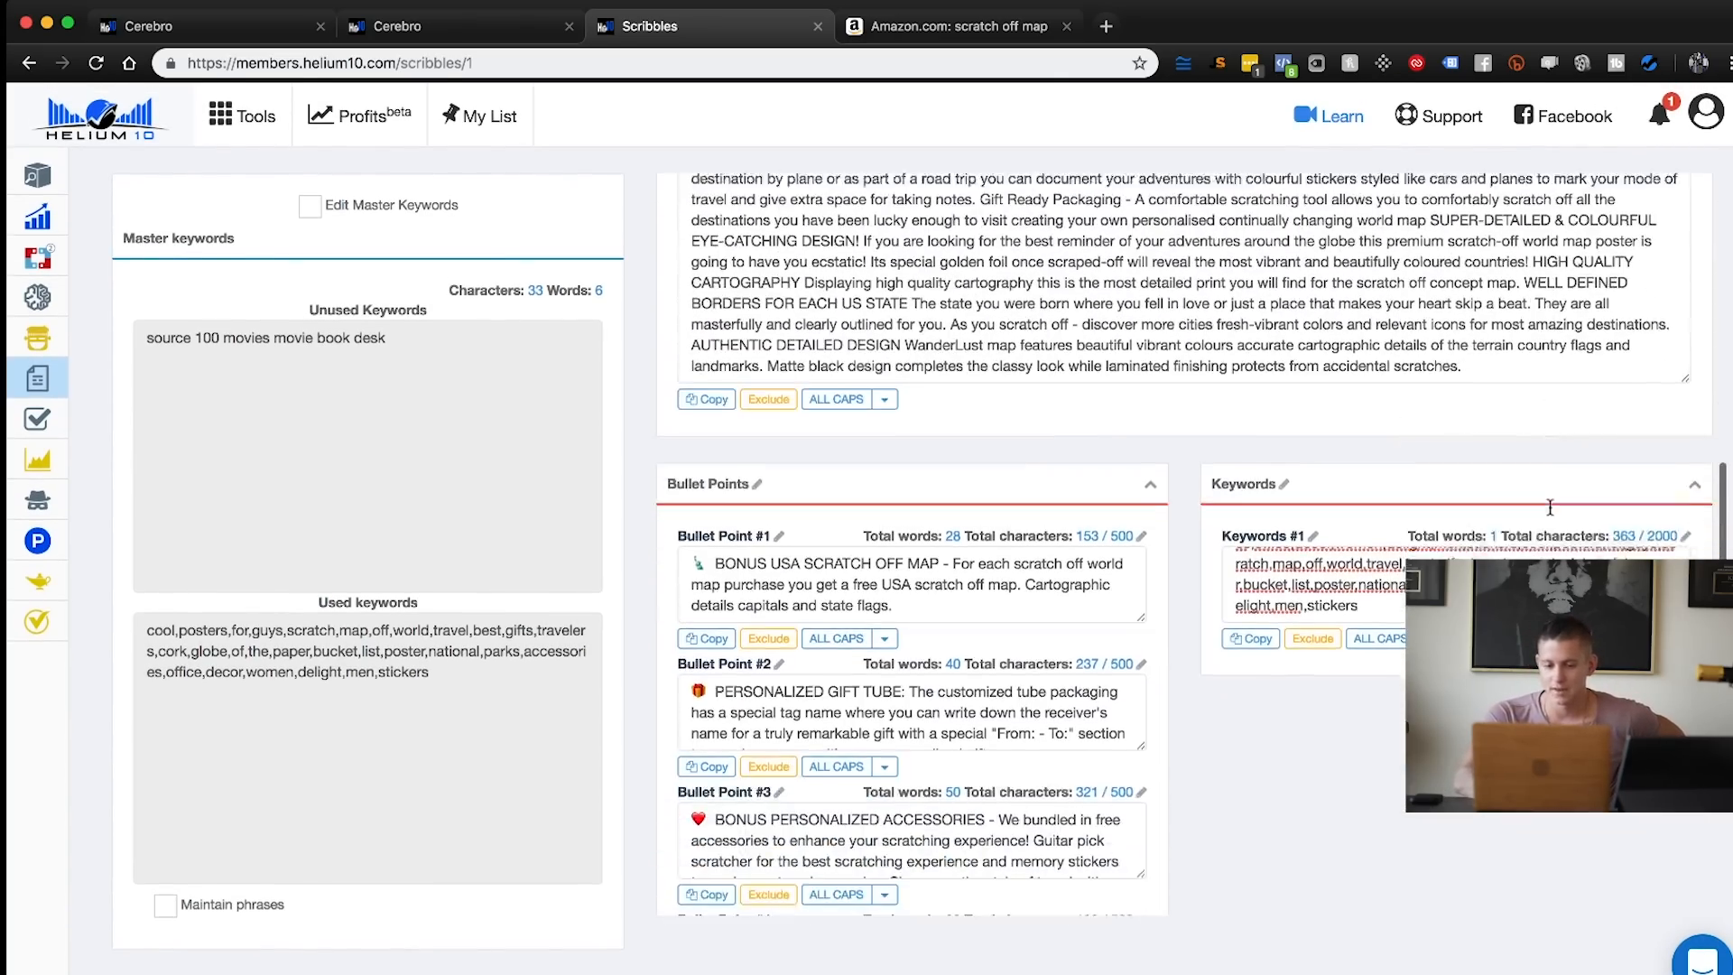
scroll(856, 538, down, 5)
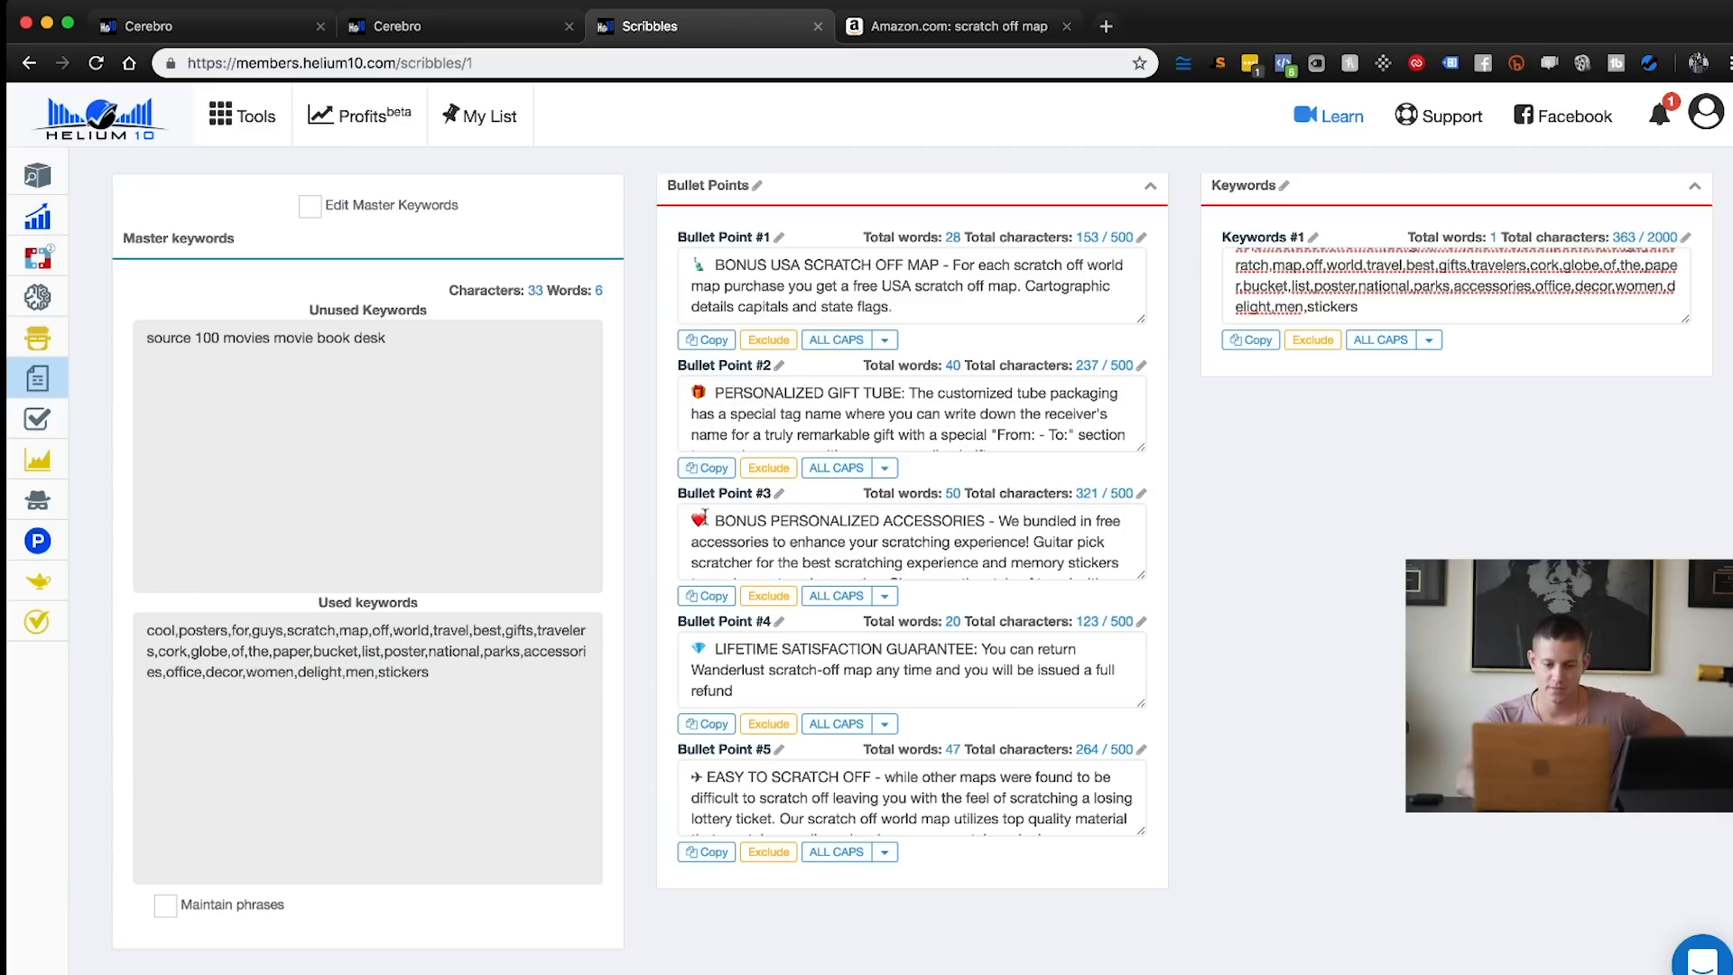
scroll(826, 787, down, 2)
scroll(827, 784, up, 2)
scroll(846, 686, up, 3)
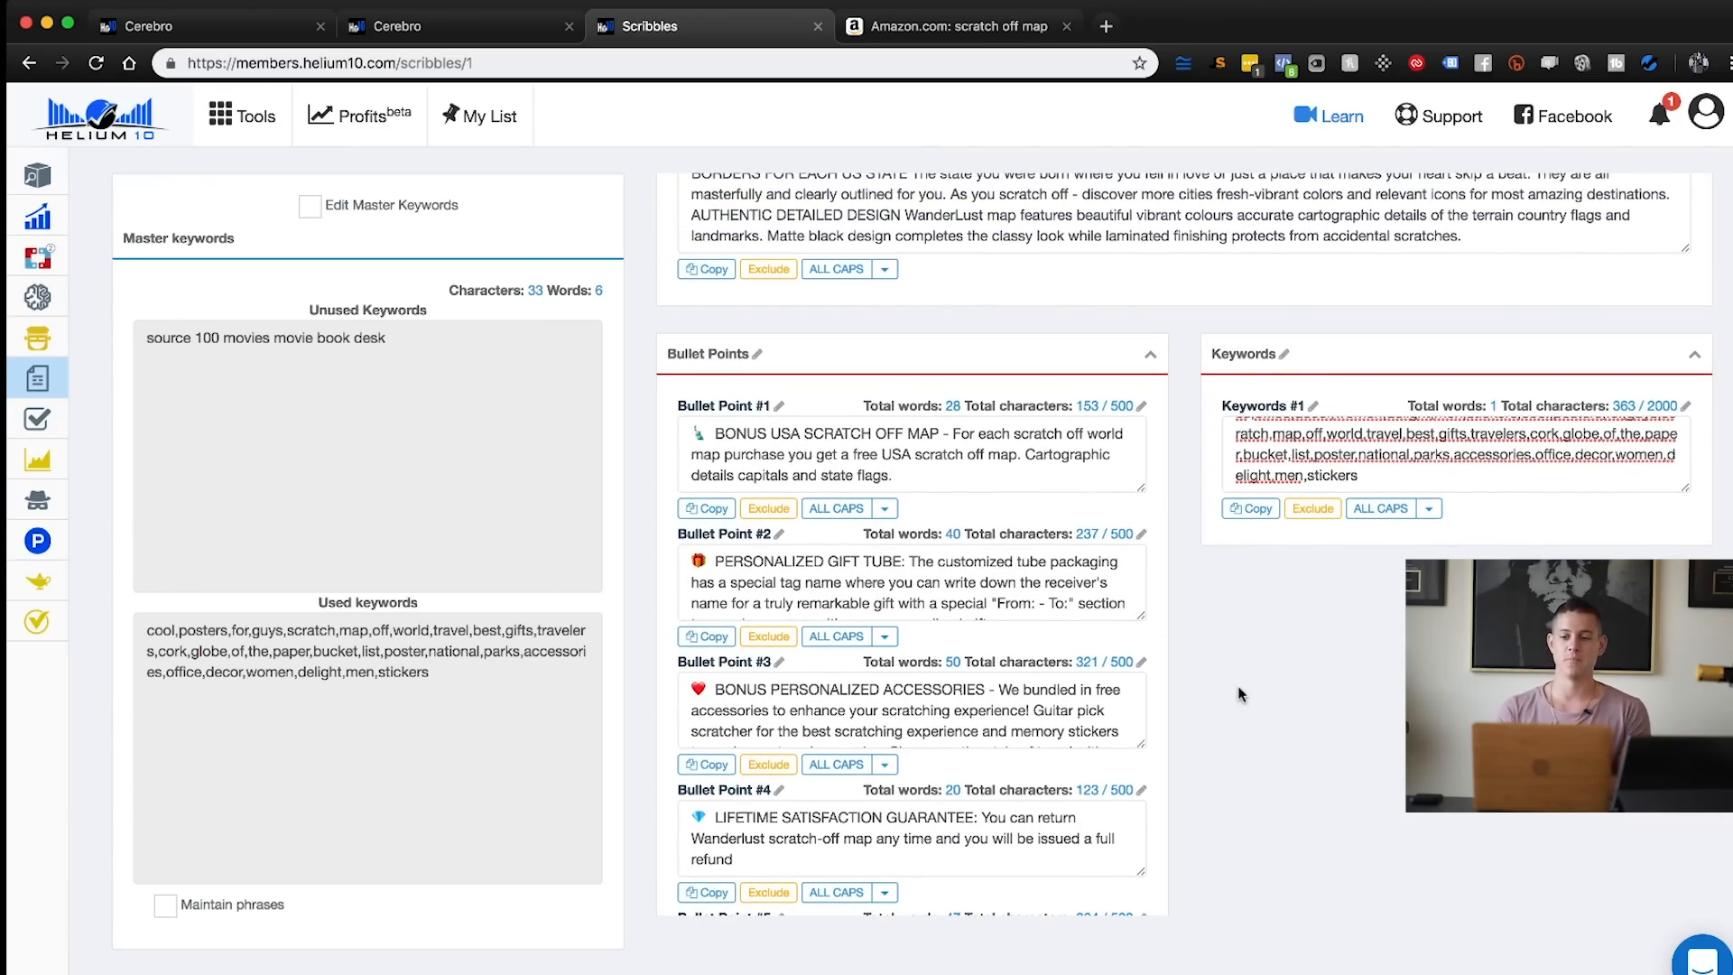
scroll(1239, 694, down, 2)
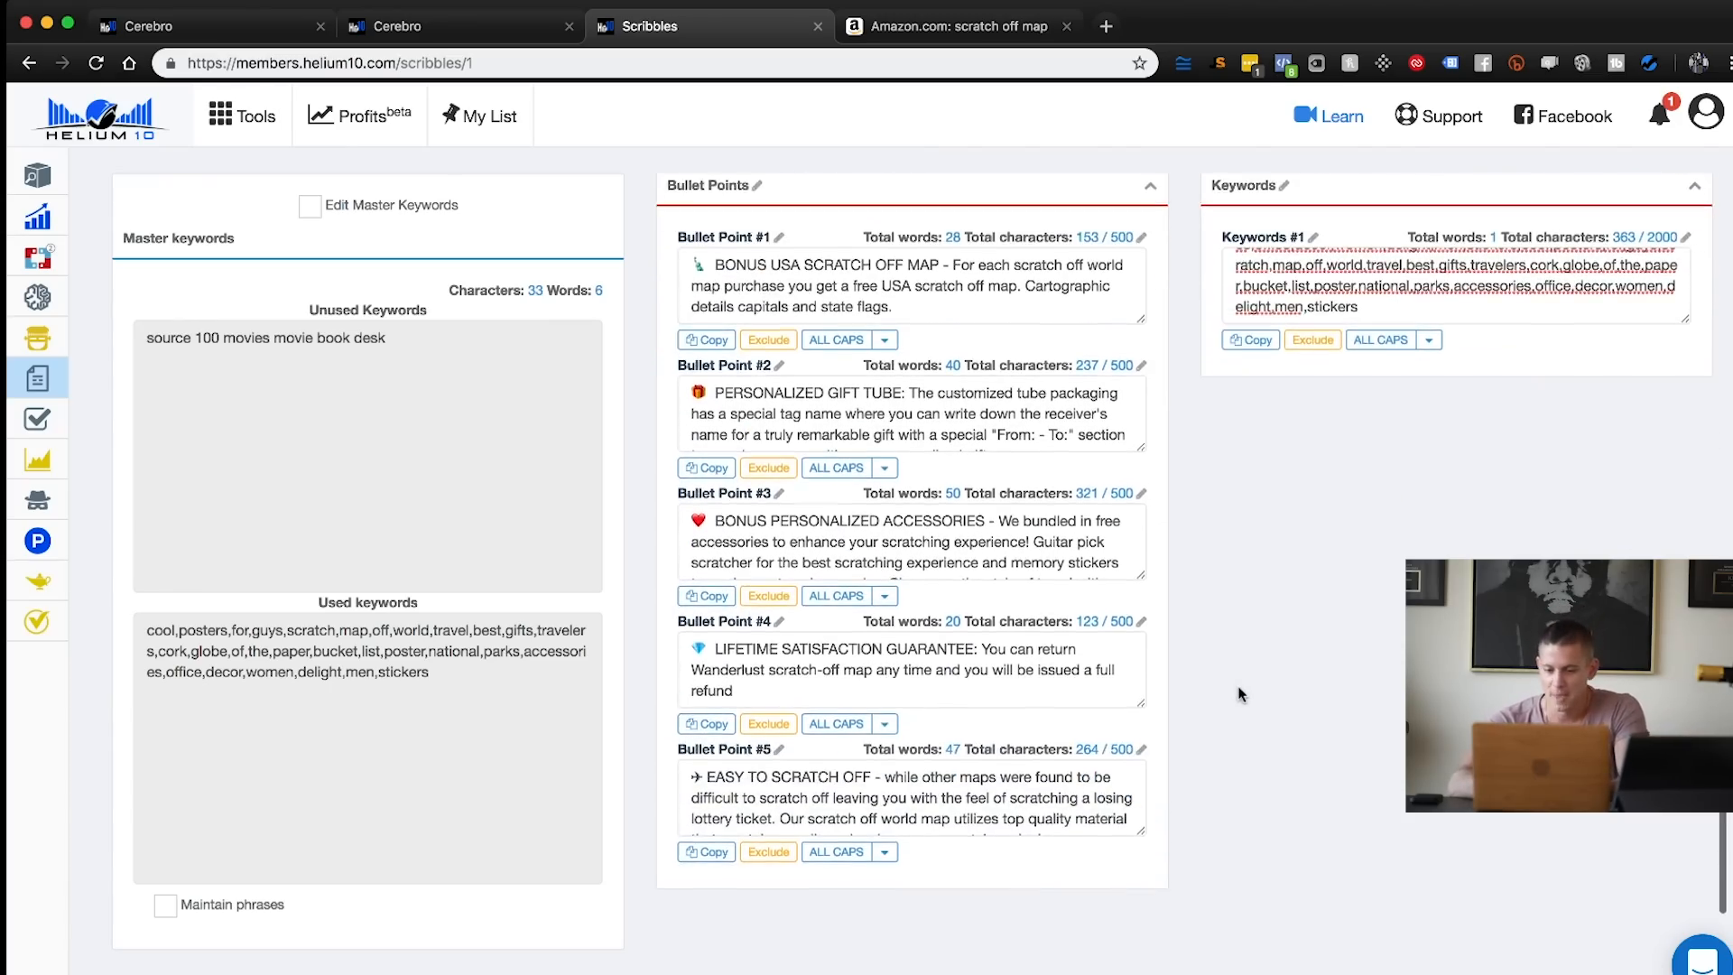
scroll(1238, 693, up, 7)
scroll(1238, 694, up, 3)
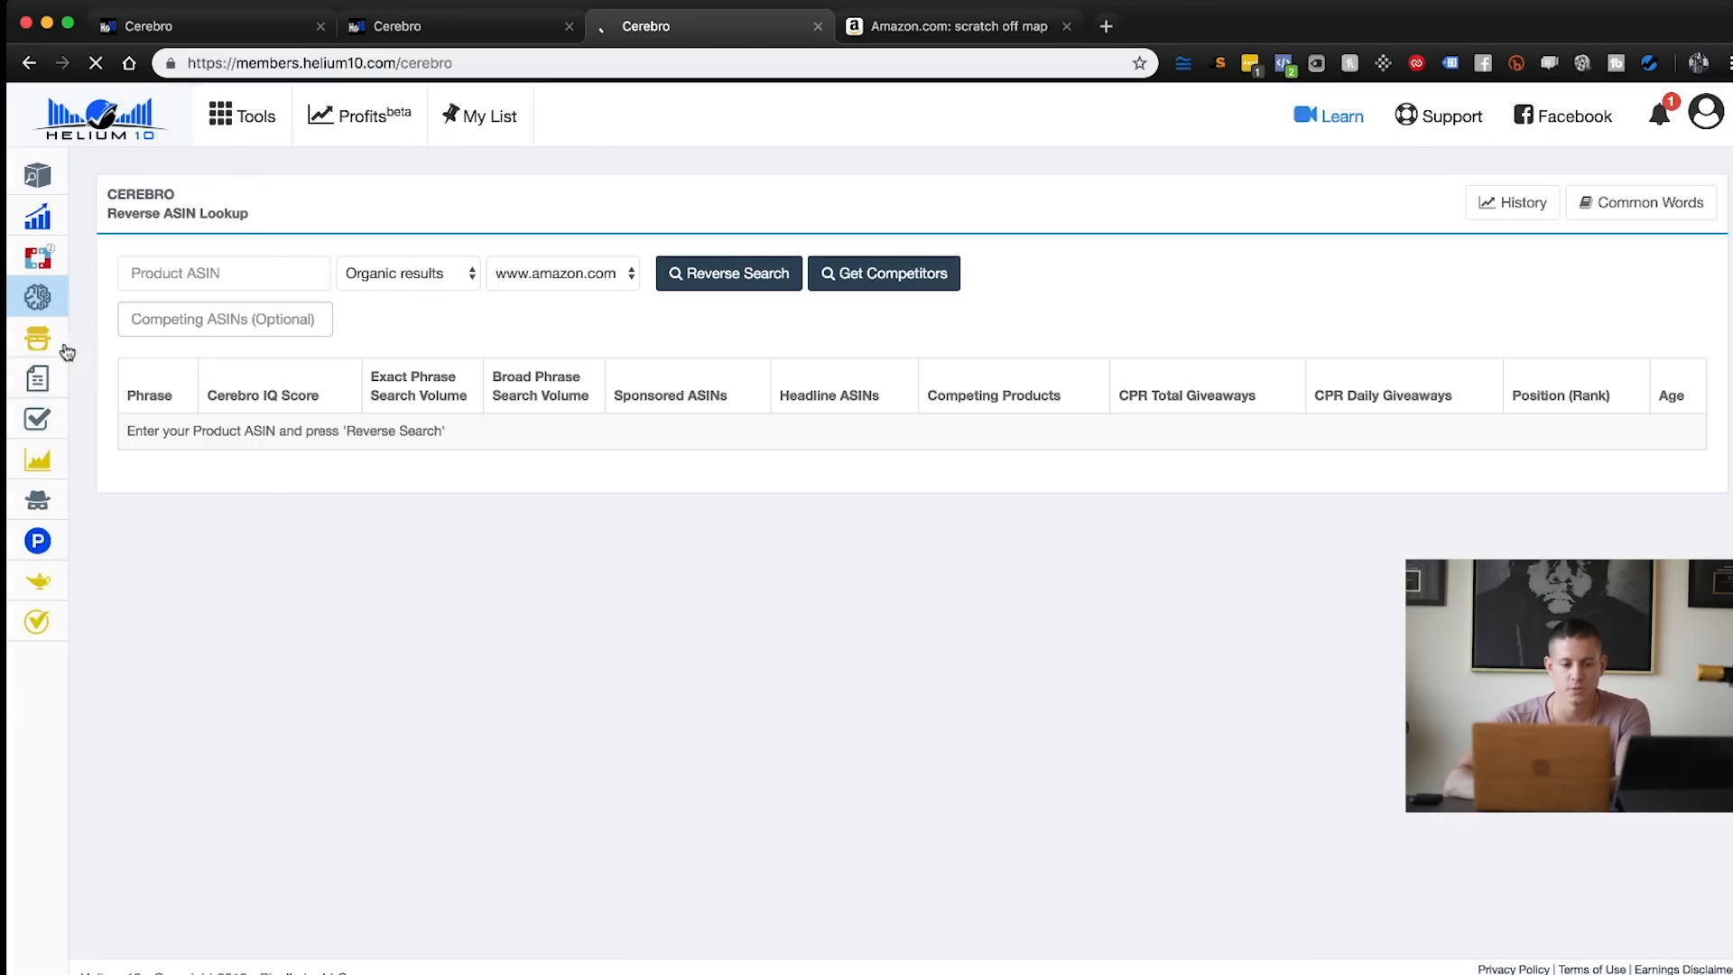
Restore the saved scratch map keyword list from Frankenstein's history and copy all of its original keywords
click(37, 338)
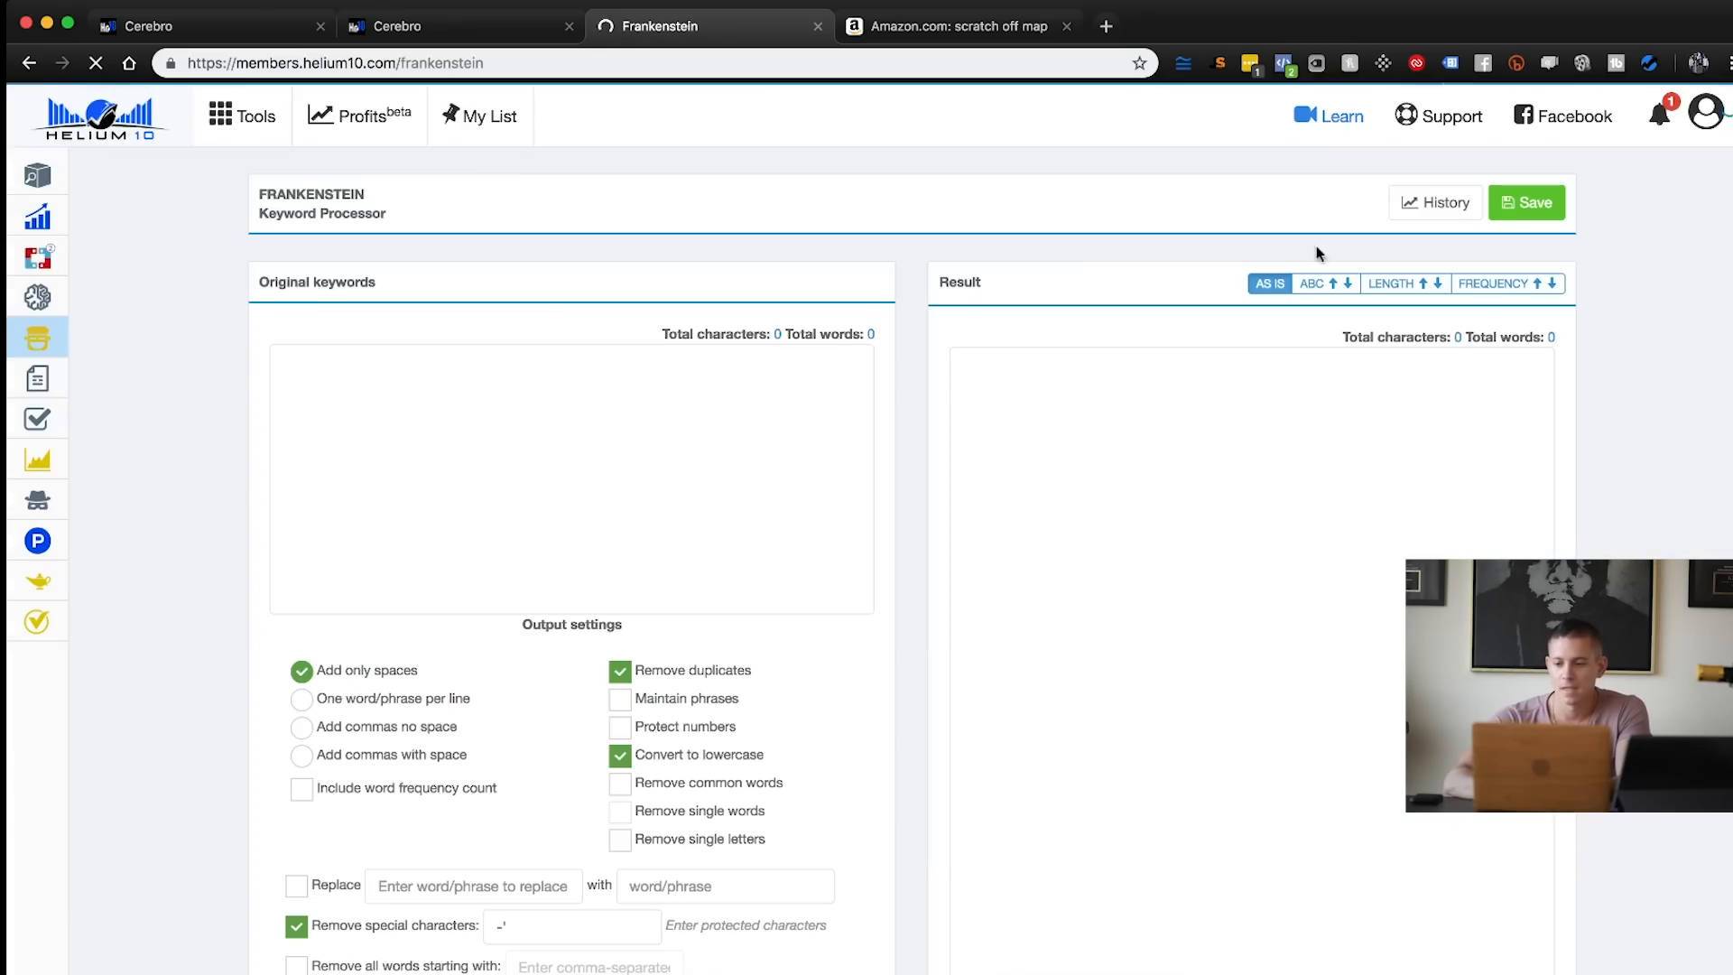
click(1435, 202)
click(1530, 312)
click(498, 452)
key(super+a)
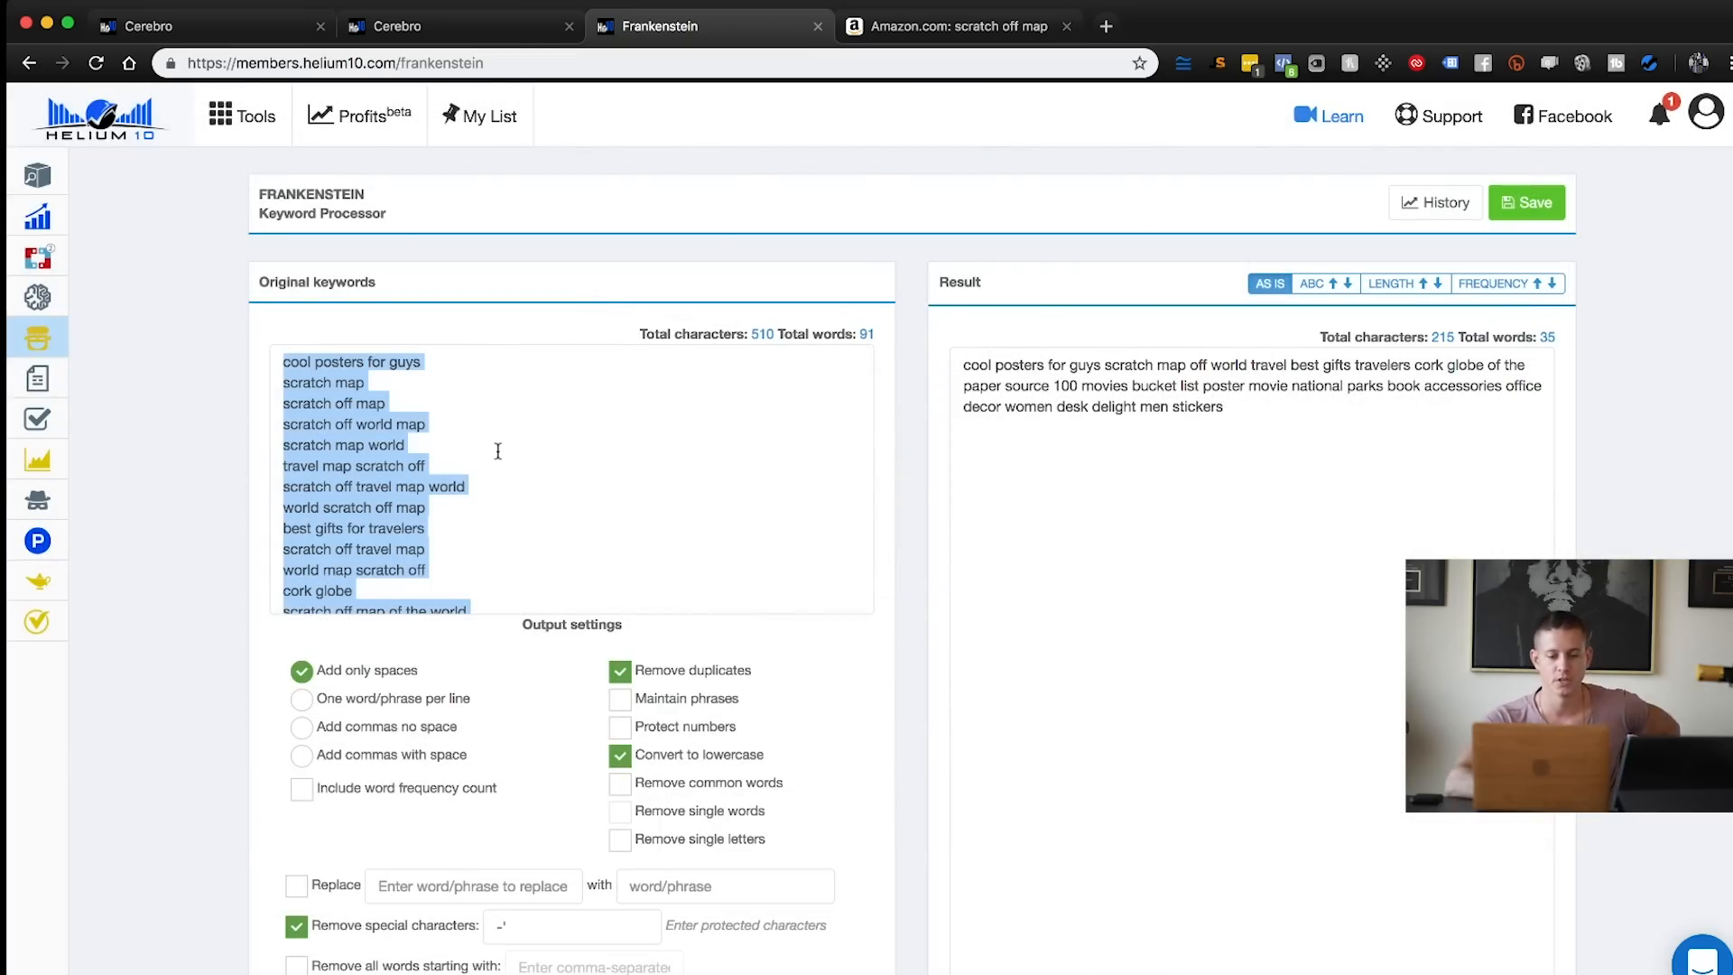
scroll(507, 447, down, 5)
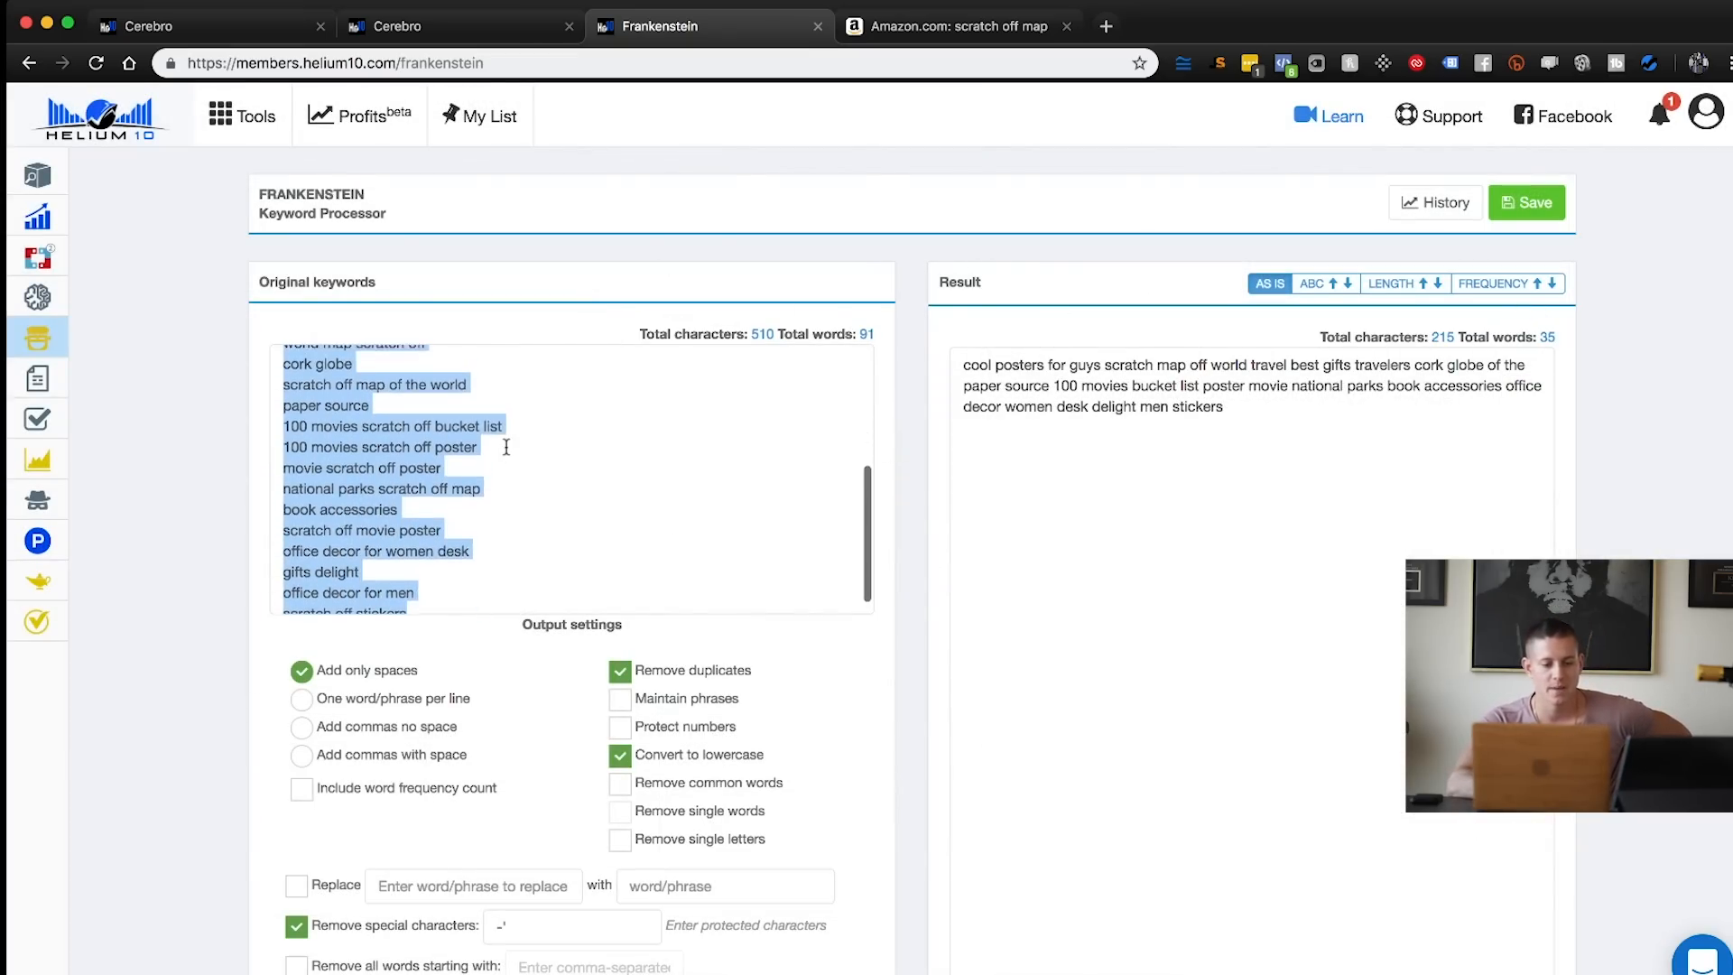
scroll(507, 447, up, 5)
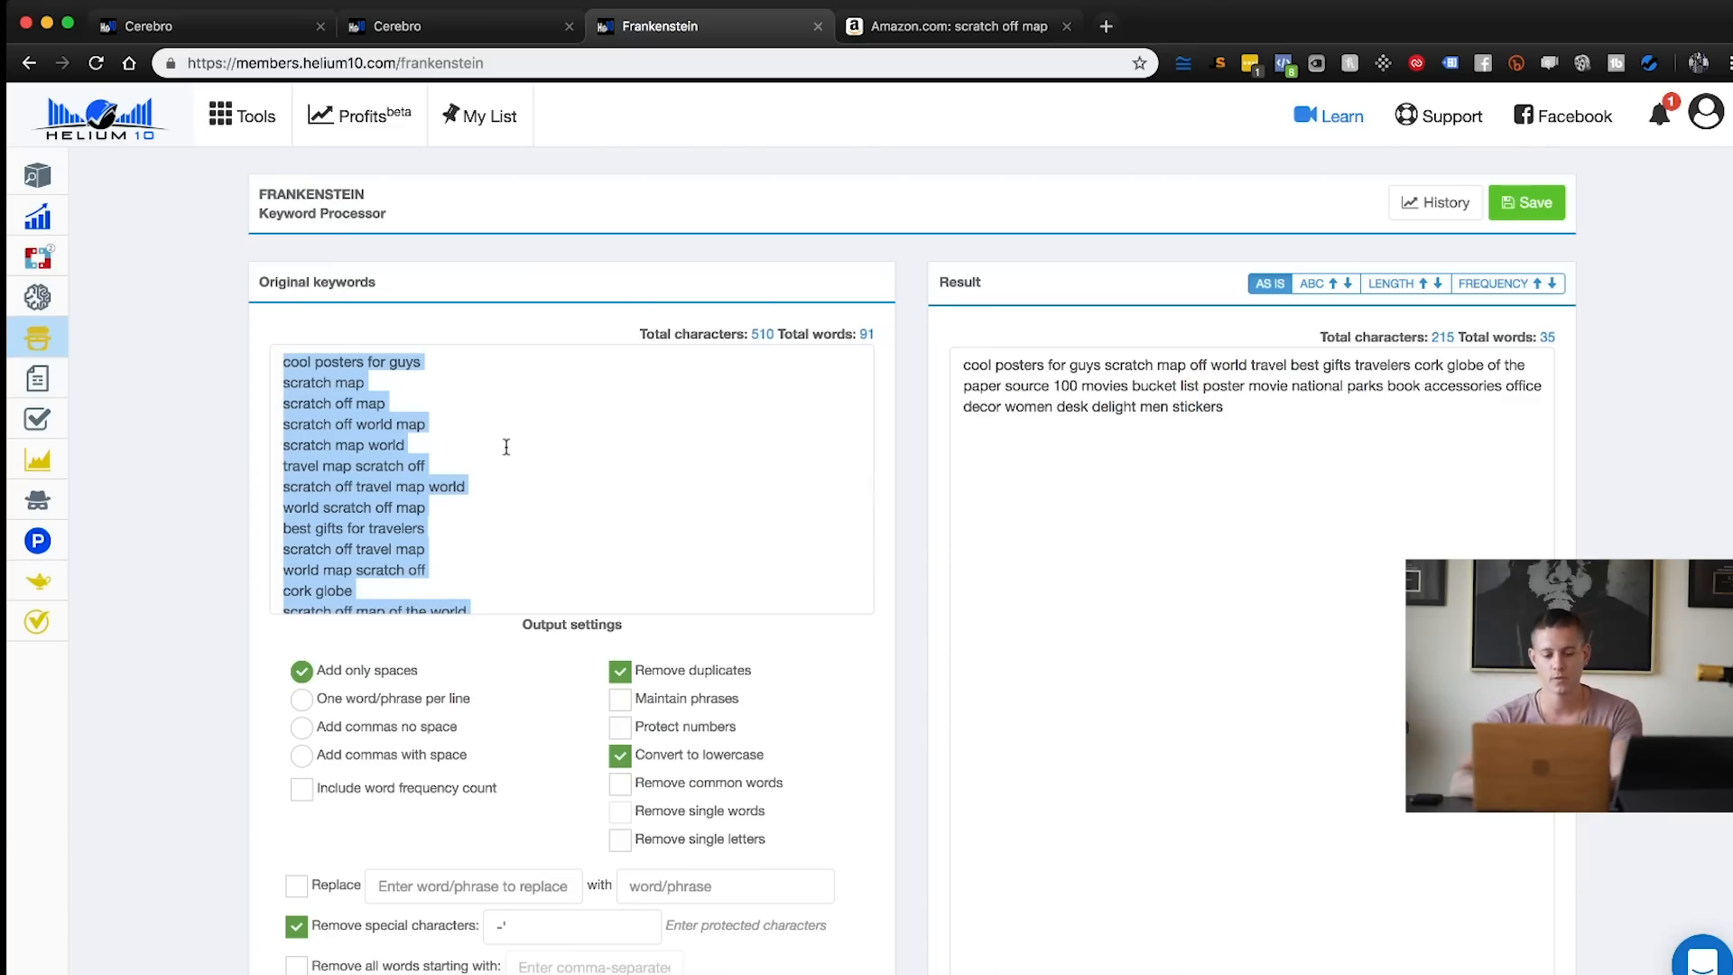
Open Index Checker and paste the copied key phrases into its keyword list
mouse_move(41, 501)
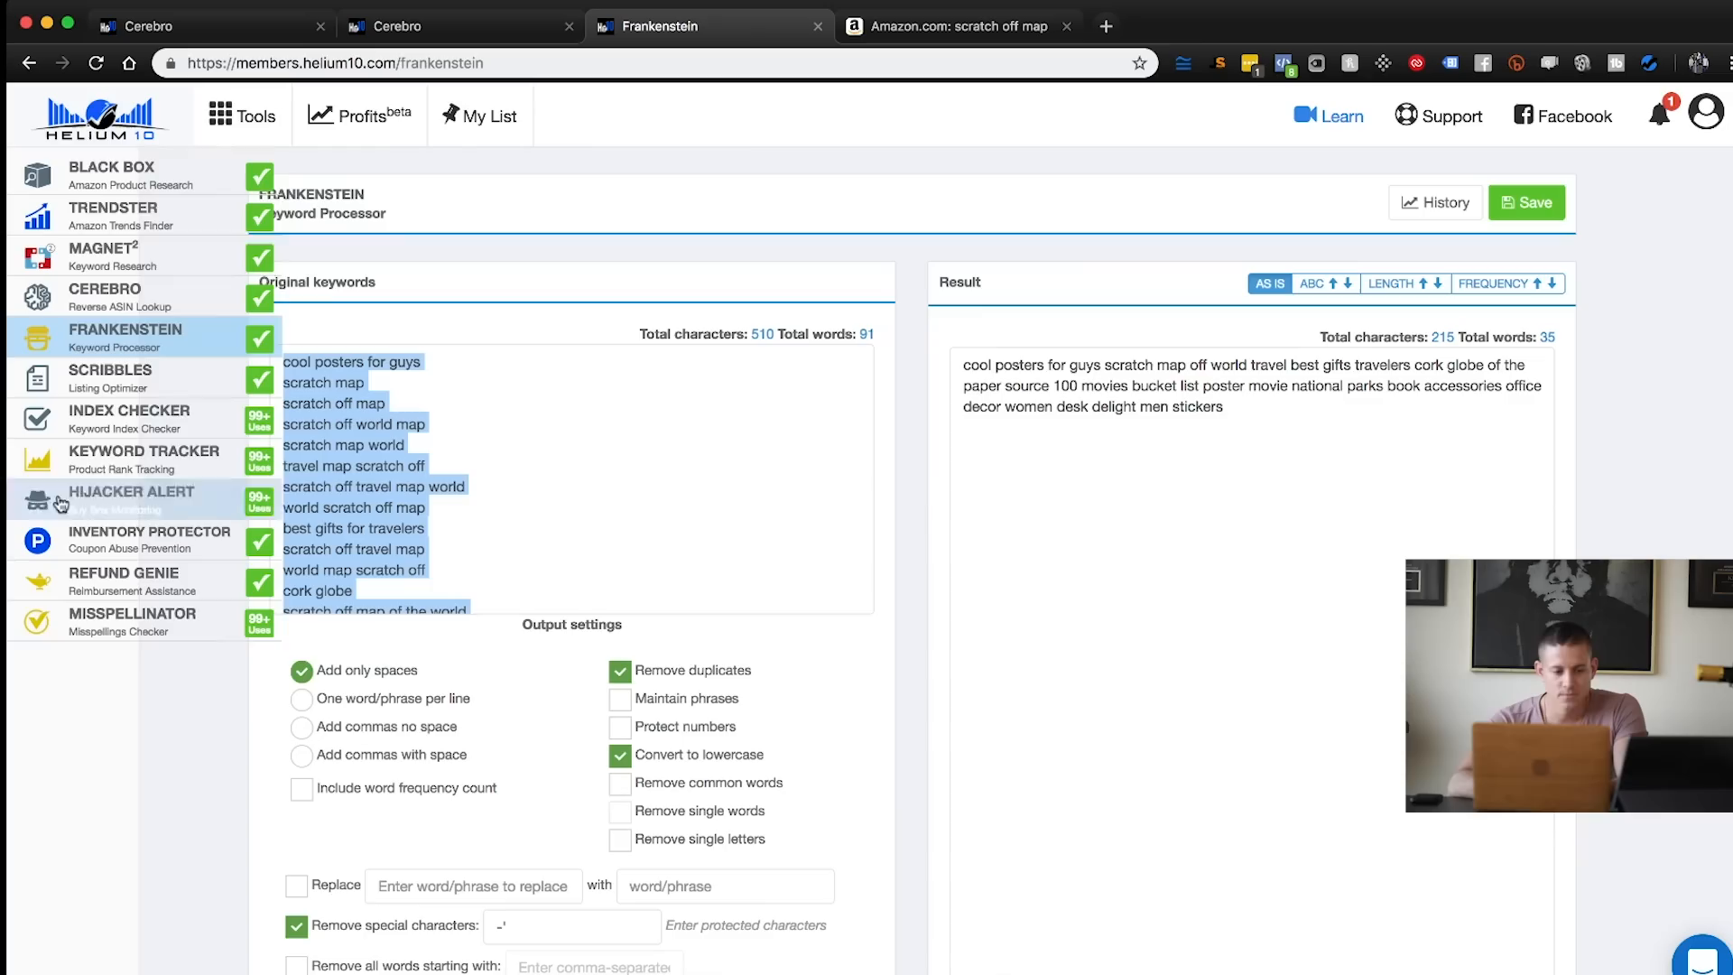
click(120, 437)
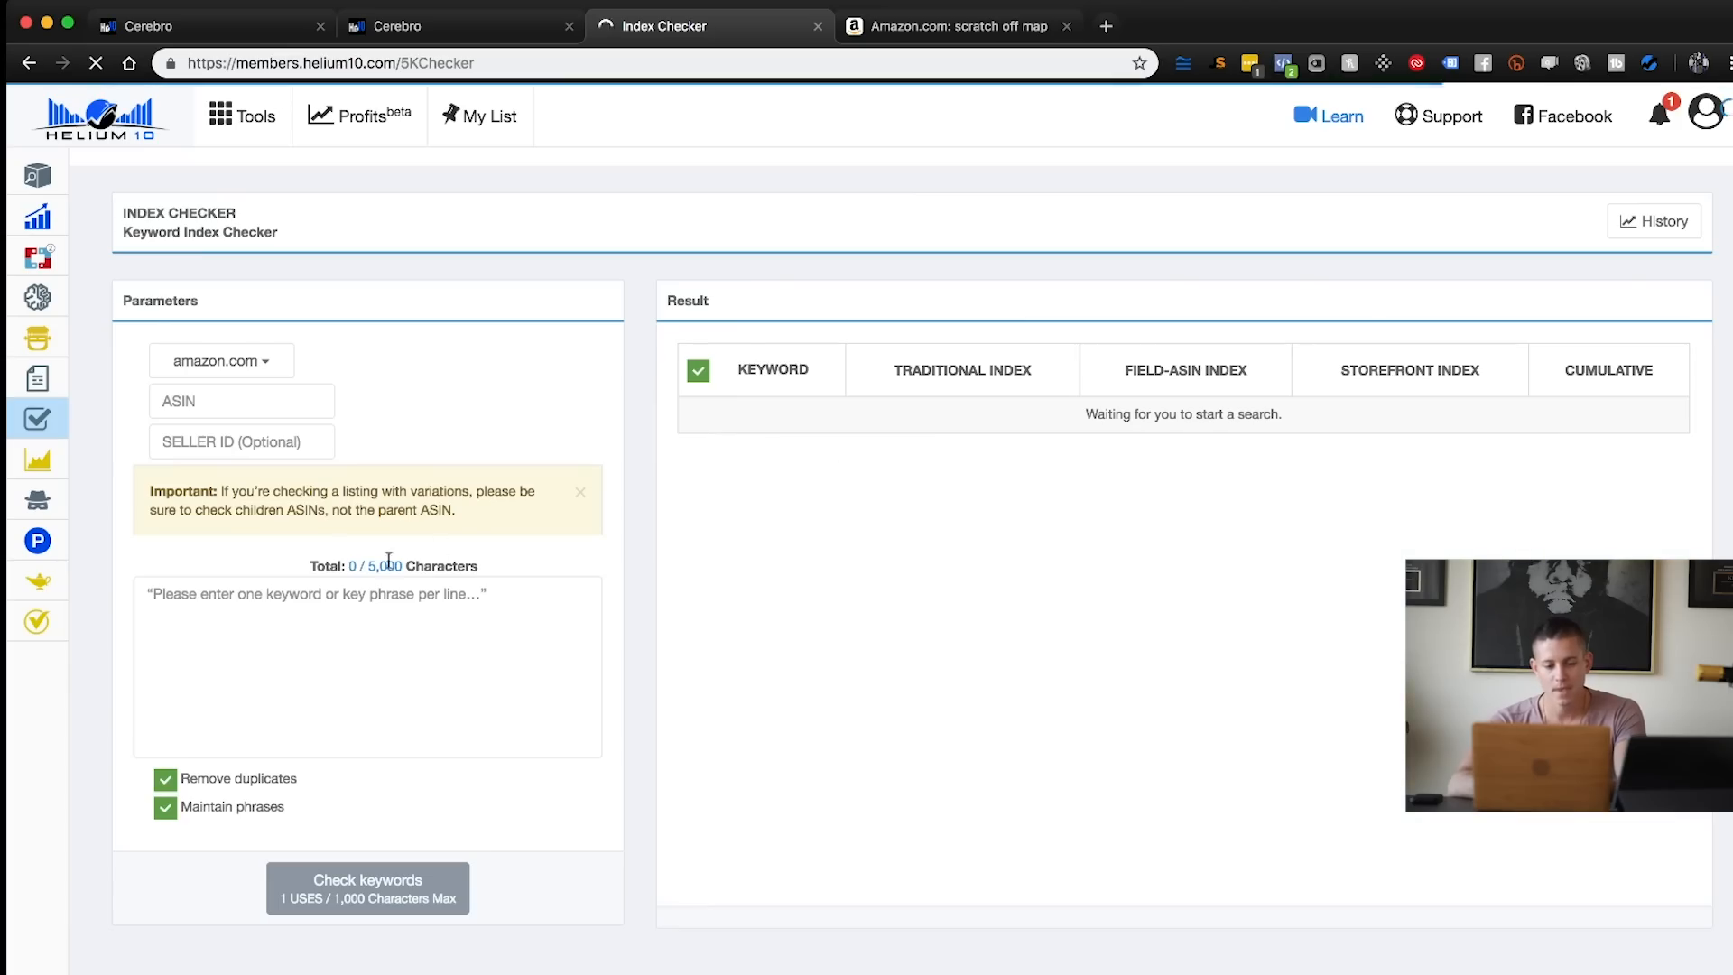
click(265, 602)
key(super+v)
Copy the Wanderlust Maps product's ASIN from the Amazon results and enter B075K3G8XF as the Index Checker ASIN
click(939, 25)
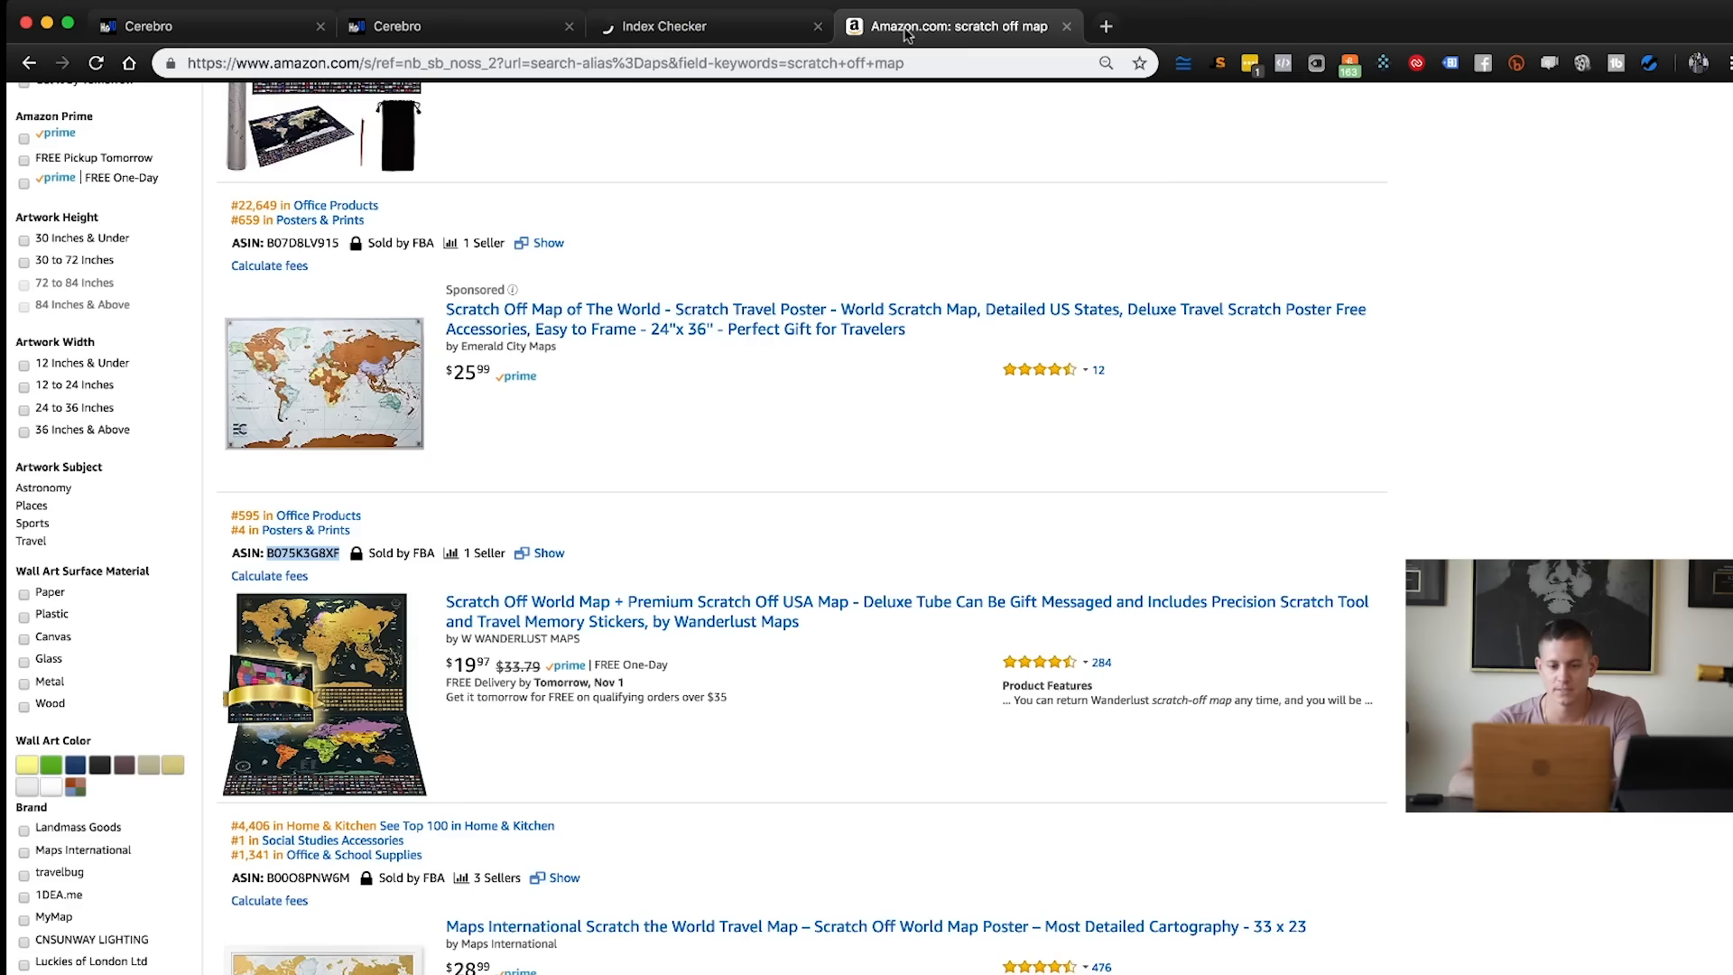
scroll(534, 437, down, 1)
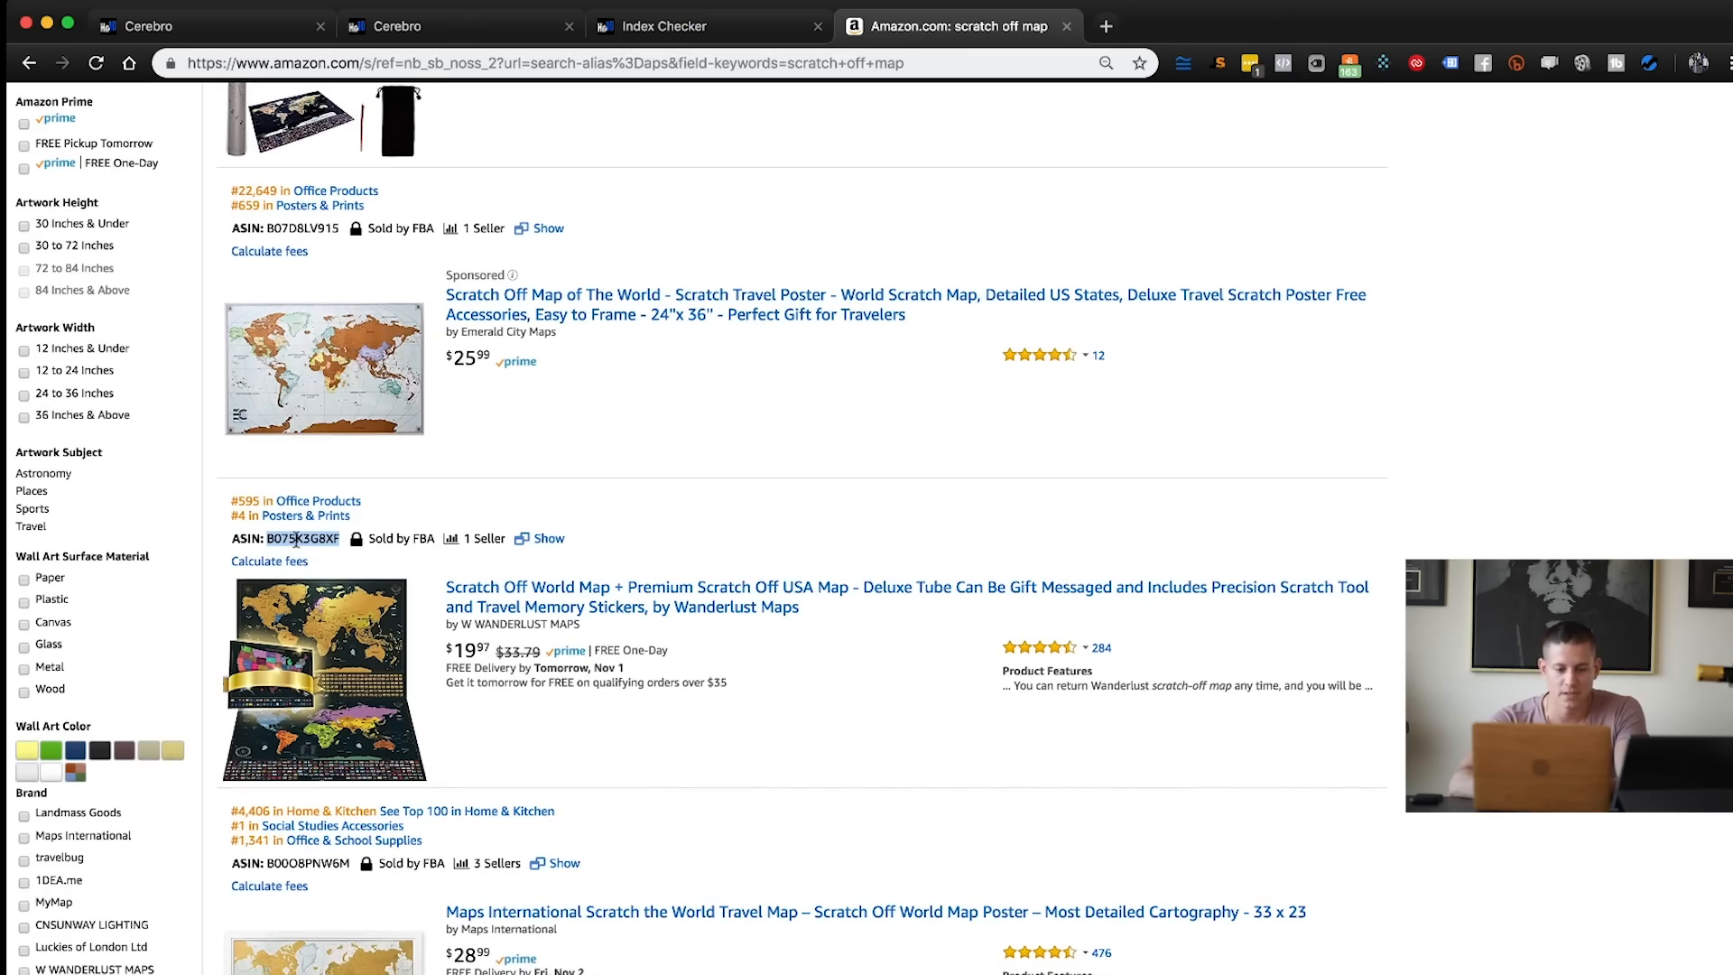
click(659, 34)
click(207, 403)
text(B075K3G8XF)
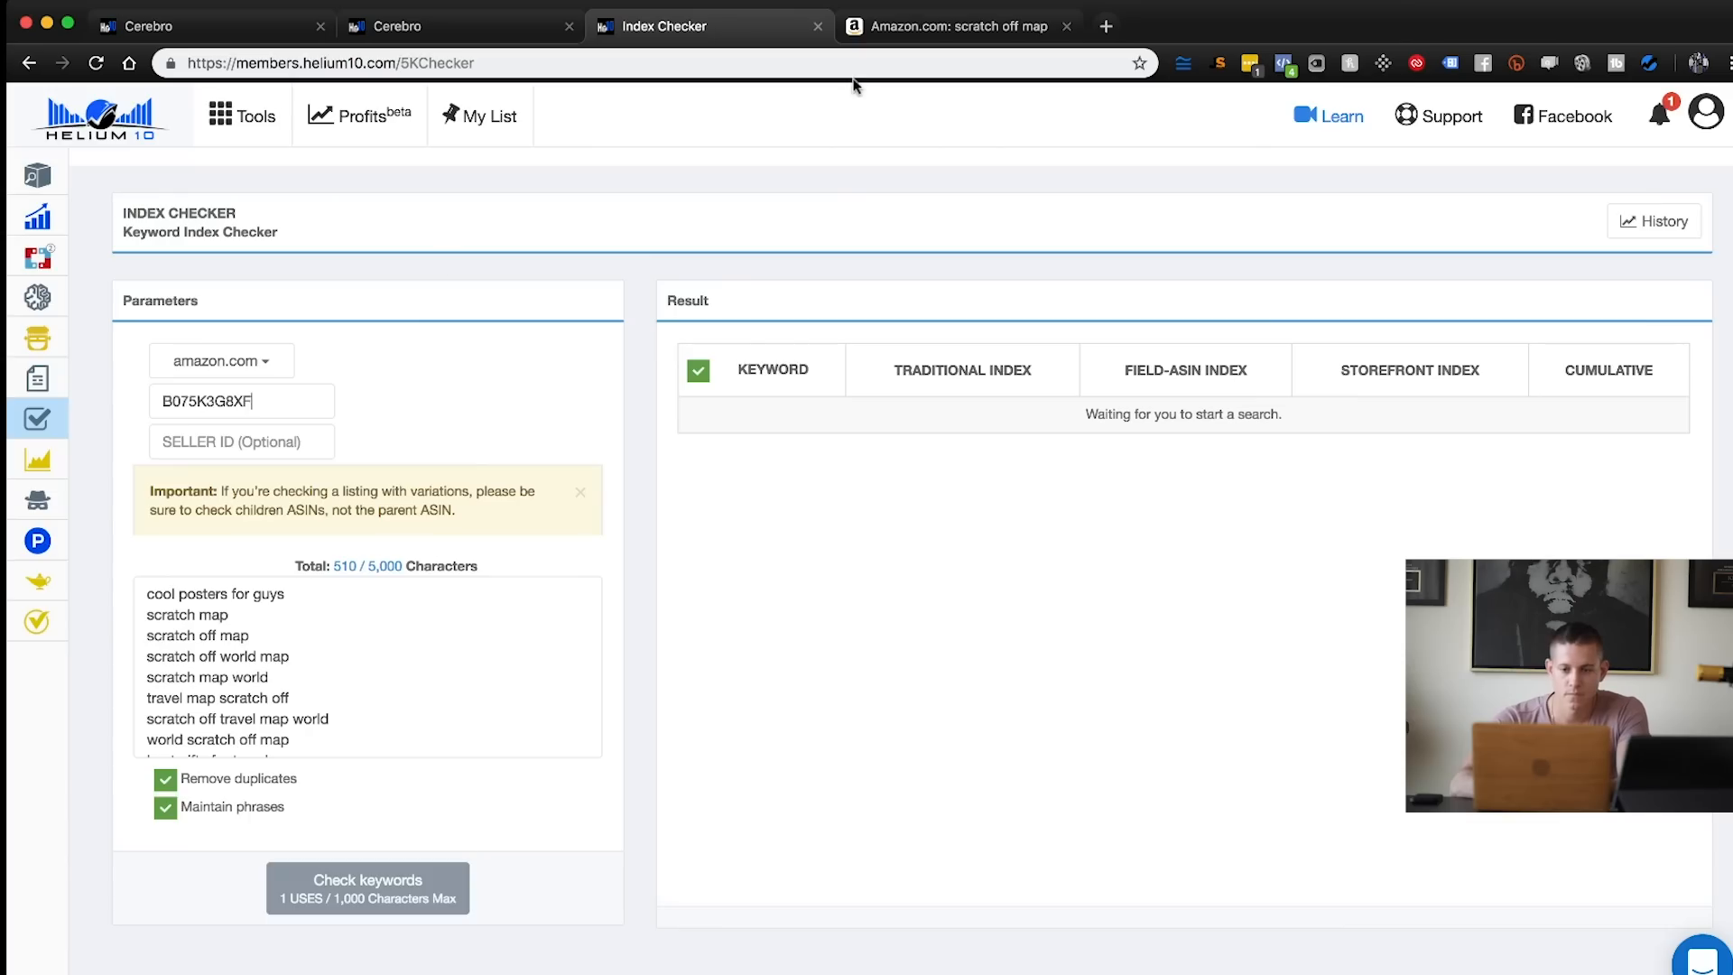
Copy the seller ID from the URL of the W Wanderlust Maps Amazon seller profile and paste it into Index Checker
click(902, 25)
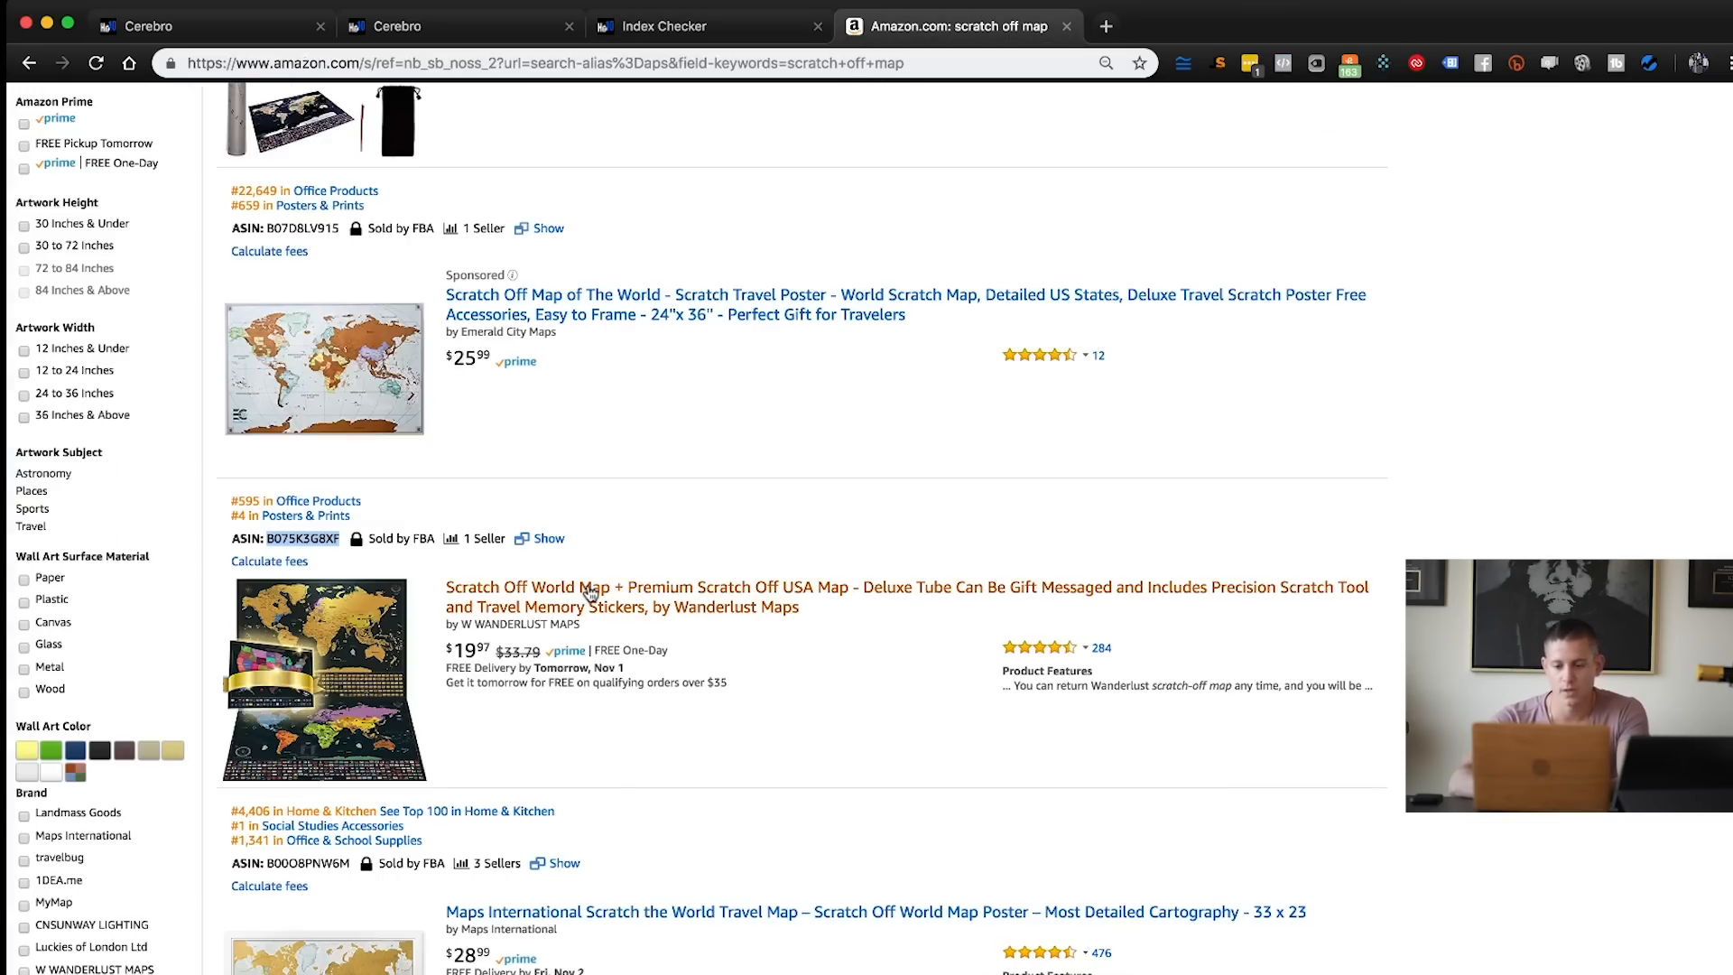
click(592, 593)
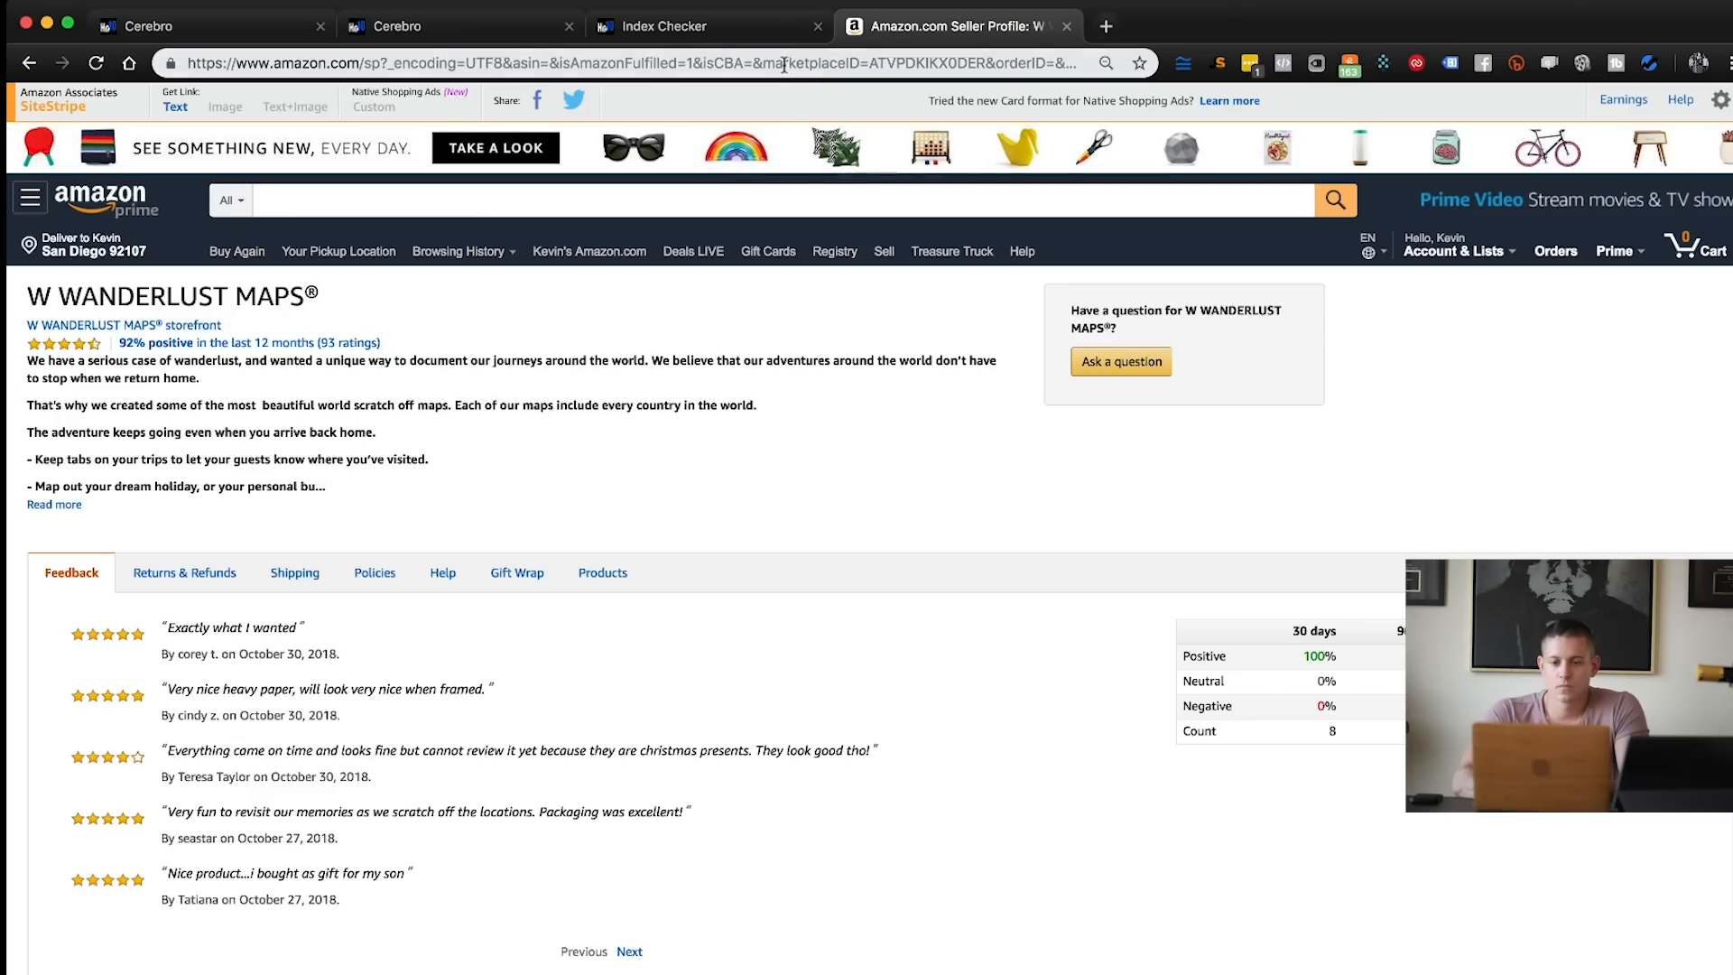
drag(783, 64, 1119, 82)
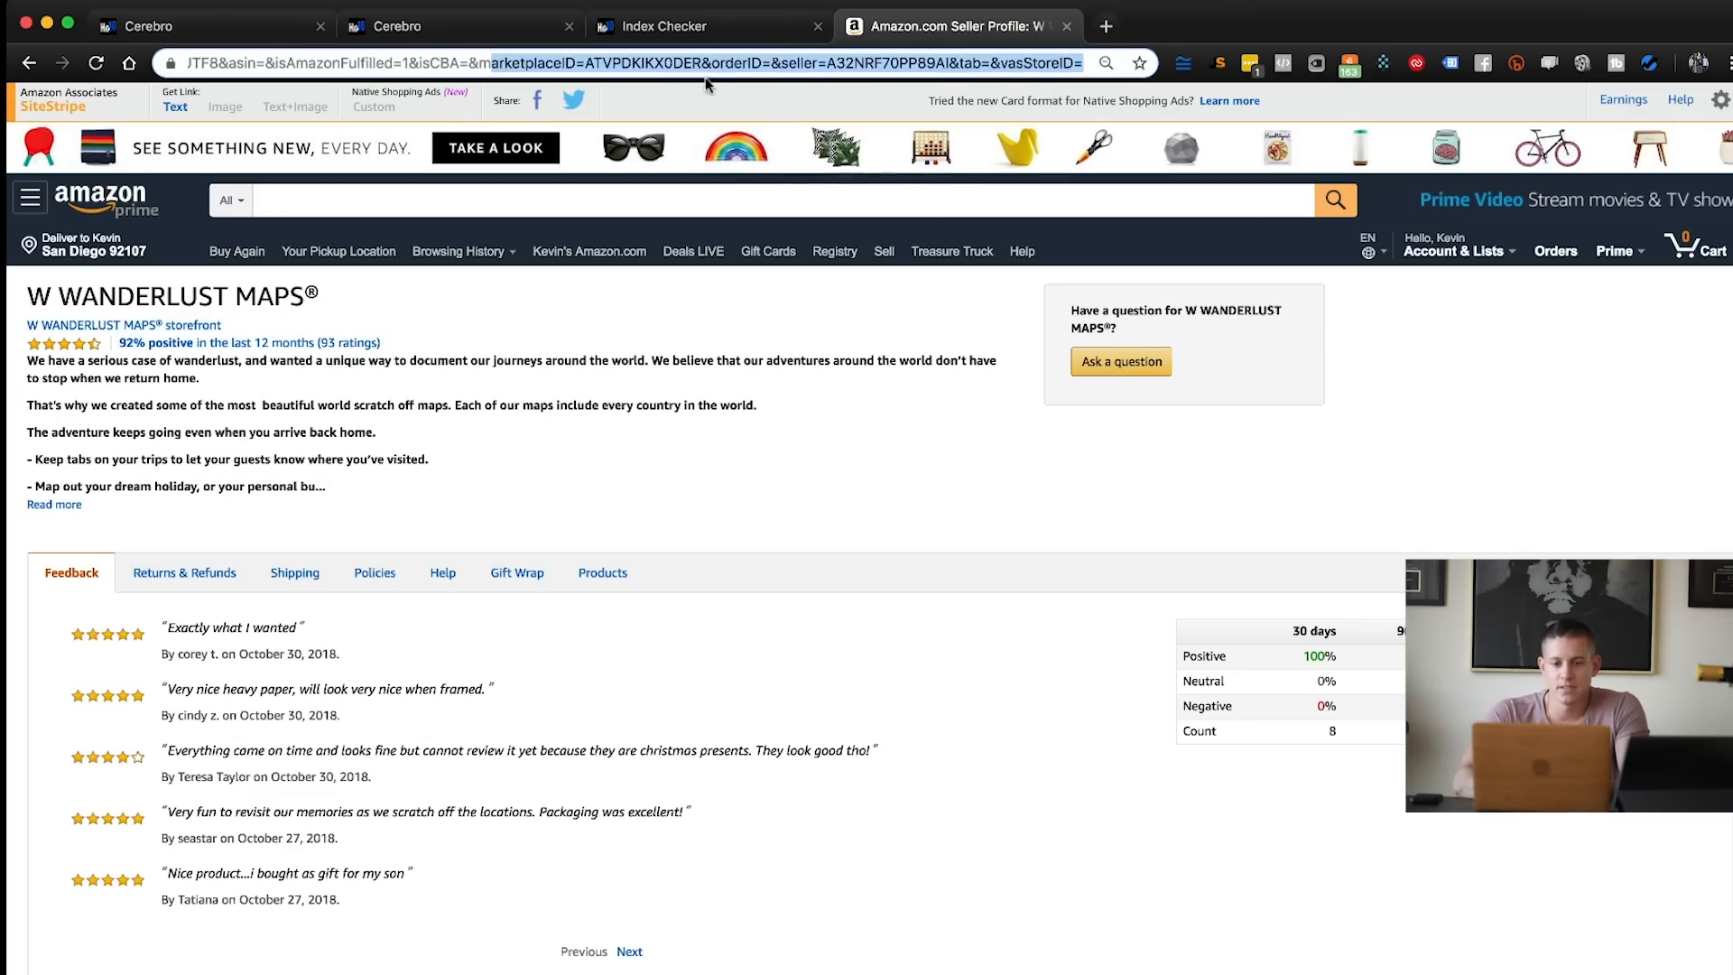
click(629, 68)
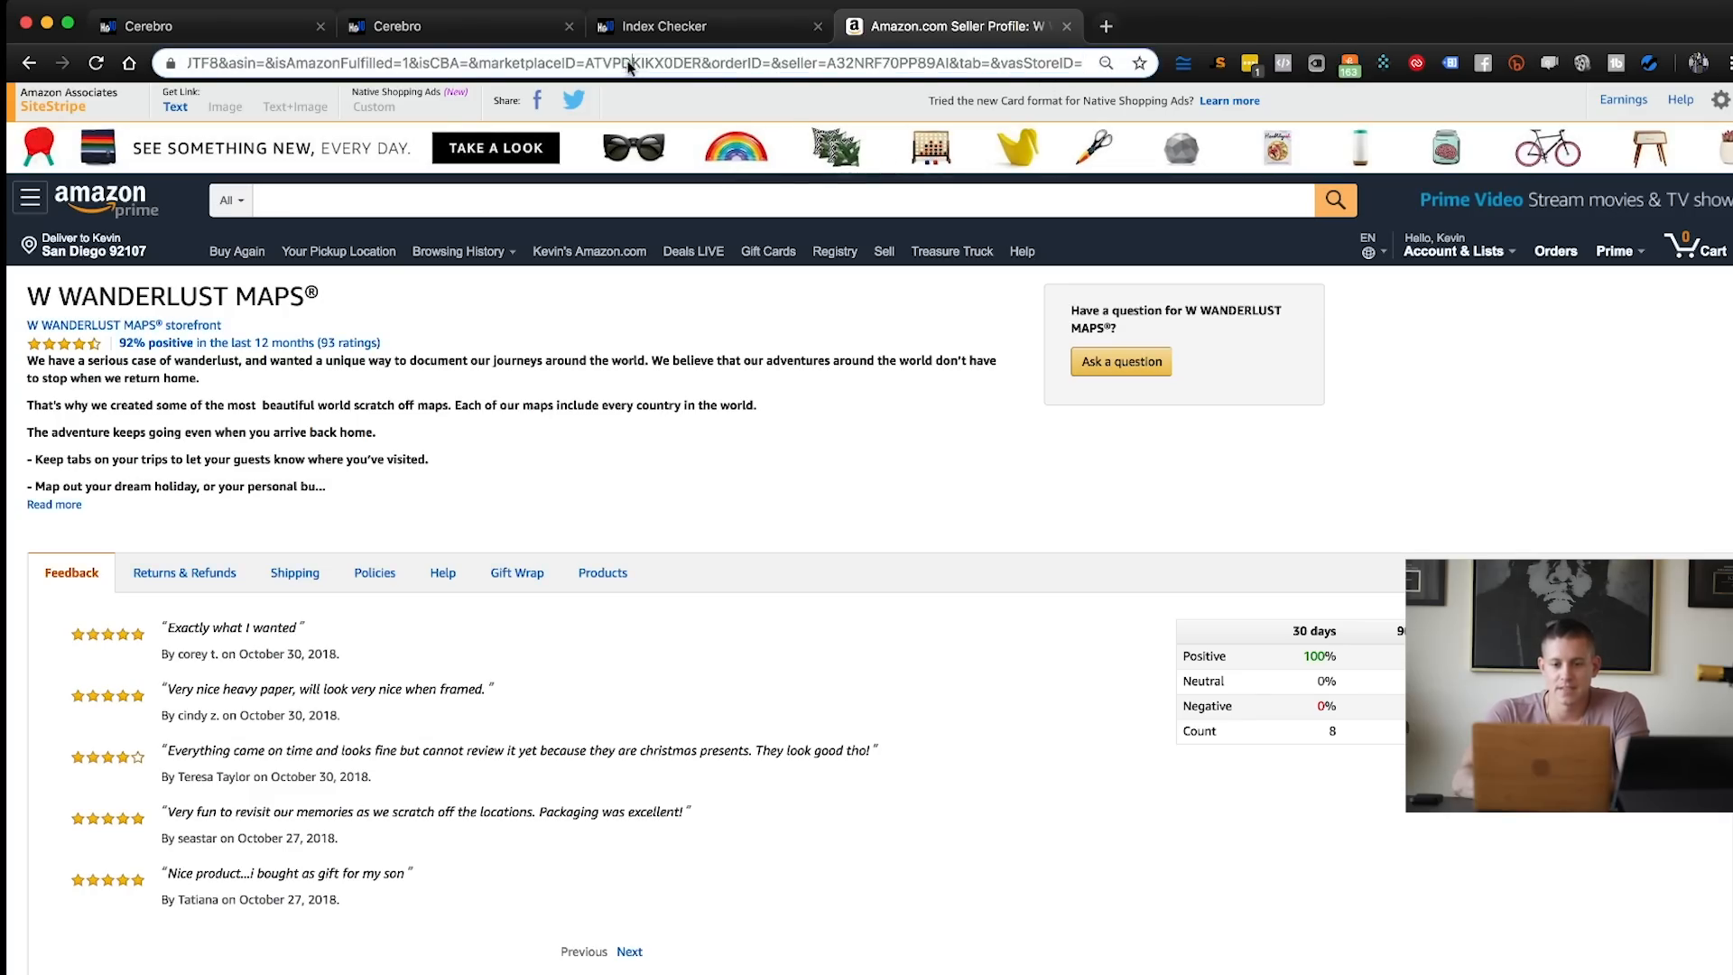
double_click(870, 63)
key(super+c)
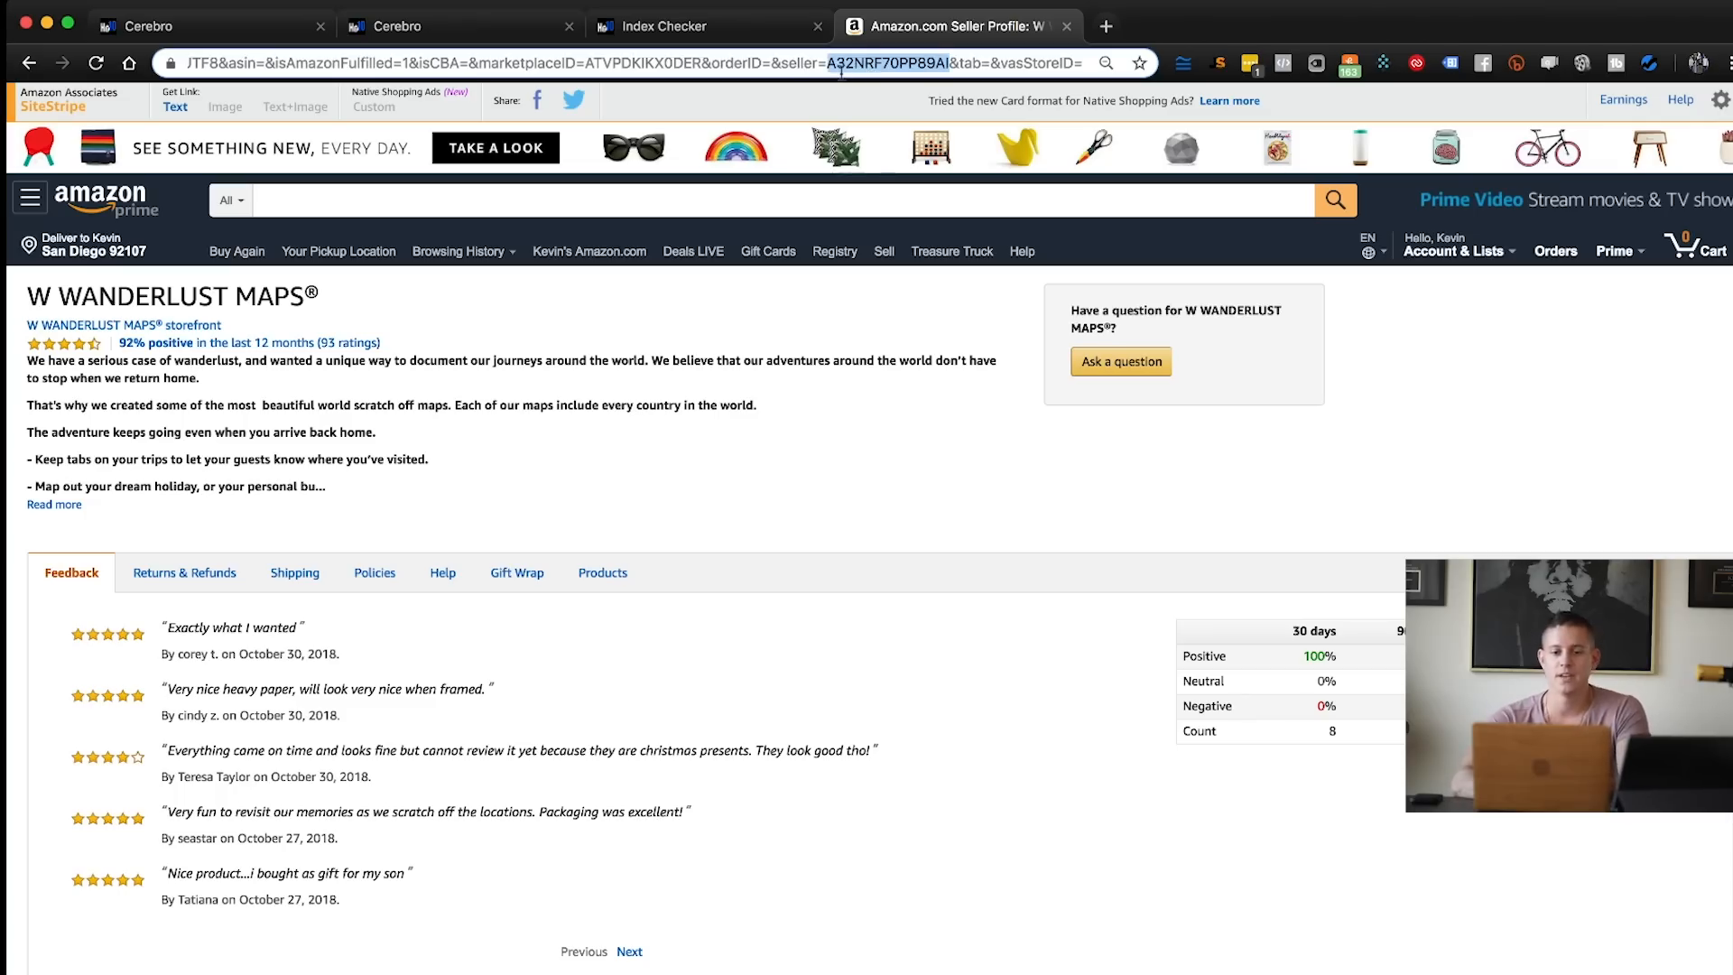
click(627, 27)
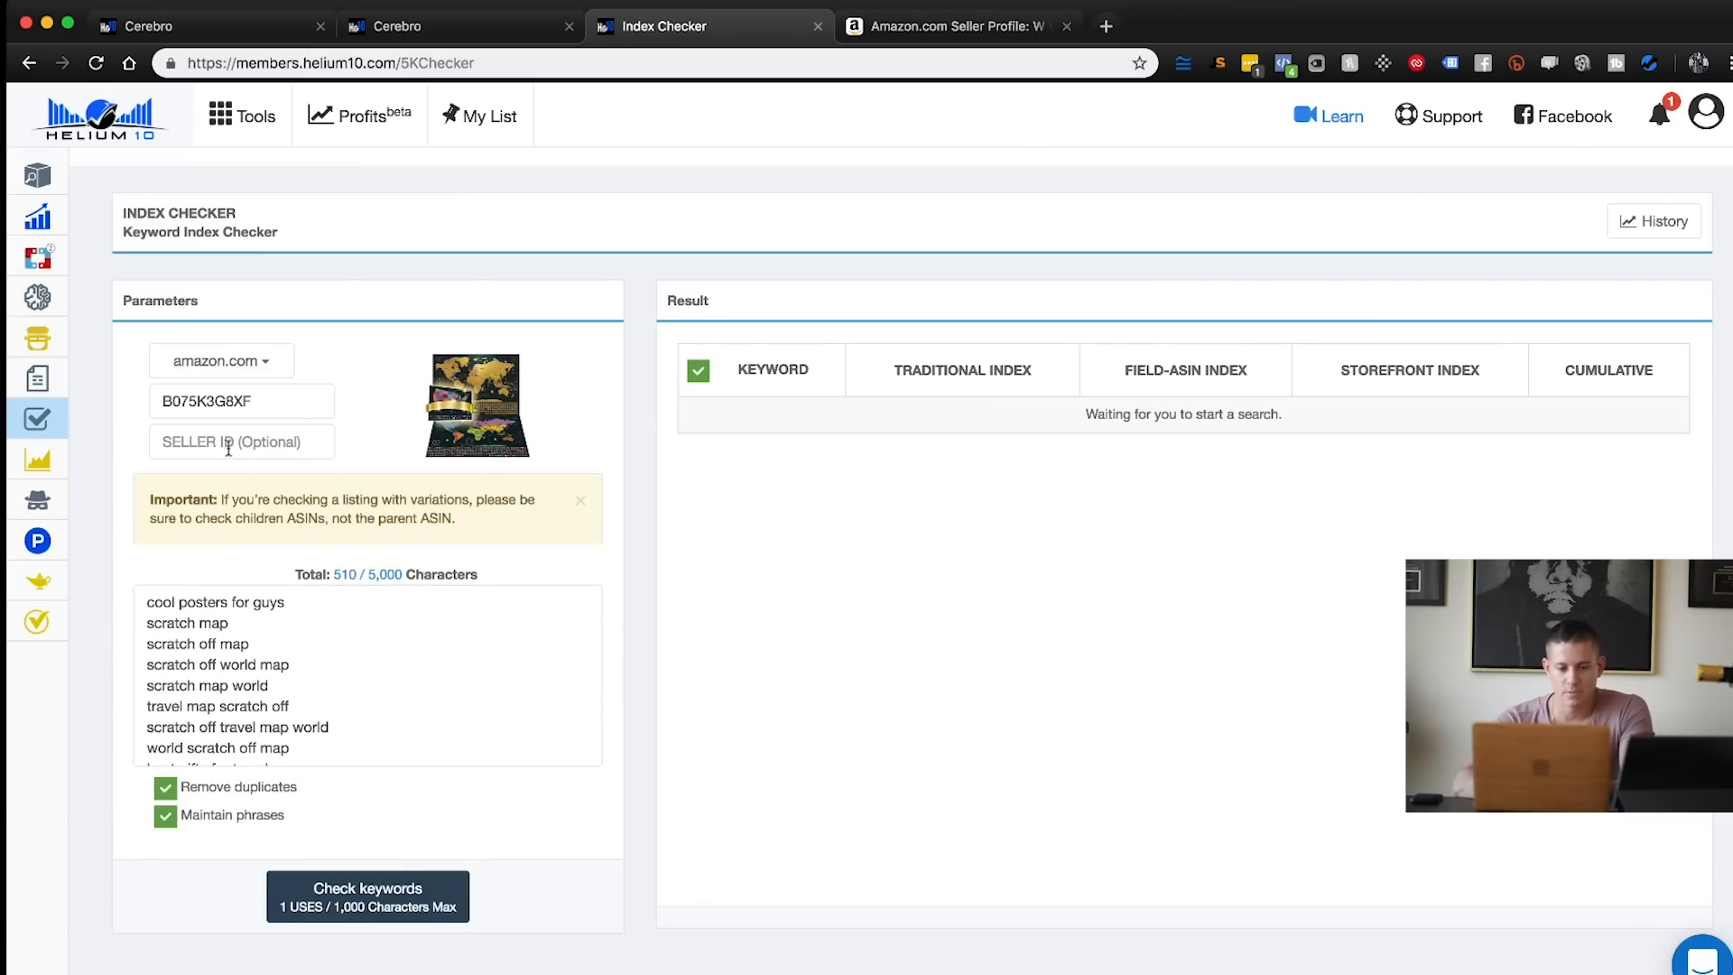
key(super+v)
Run the keyword index check, continuing despite long key phrases, and look through the index results for each keyword
click(396, 916)
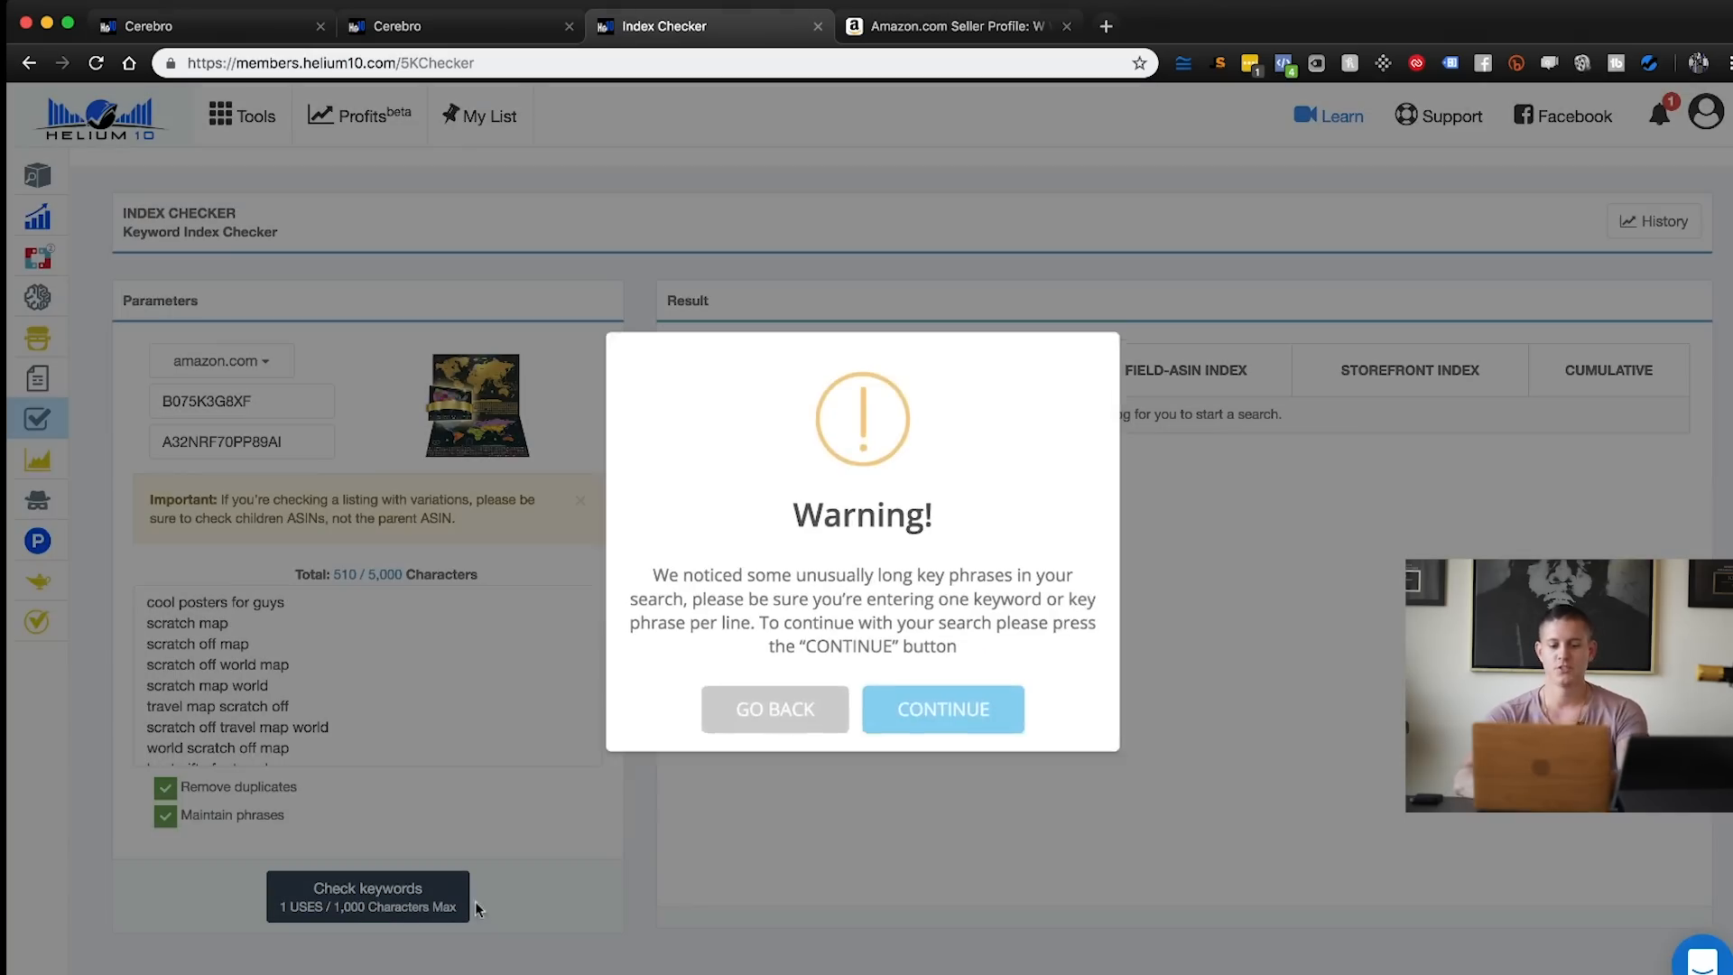
click(929, 705)
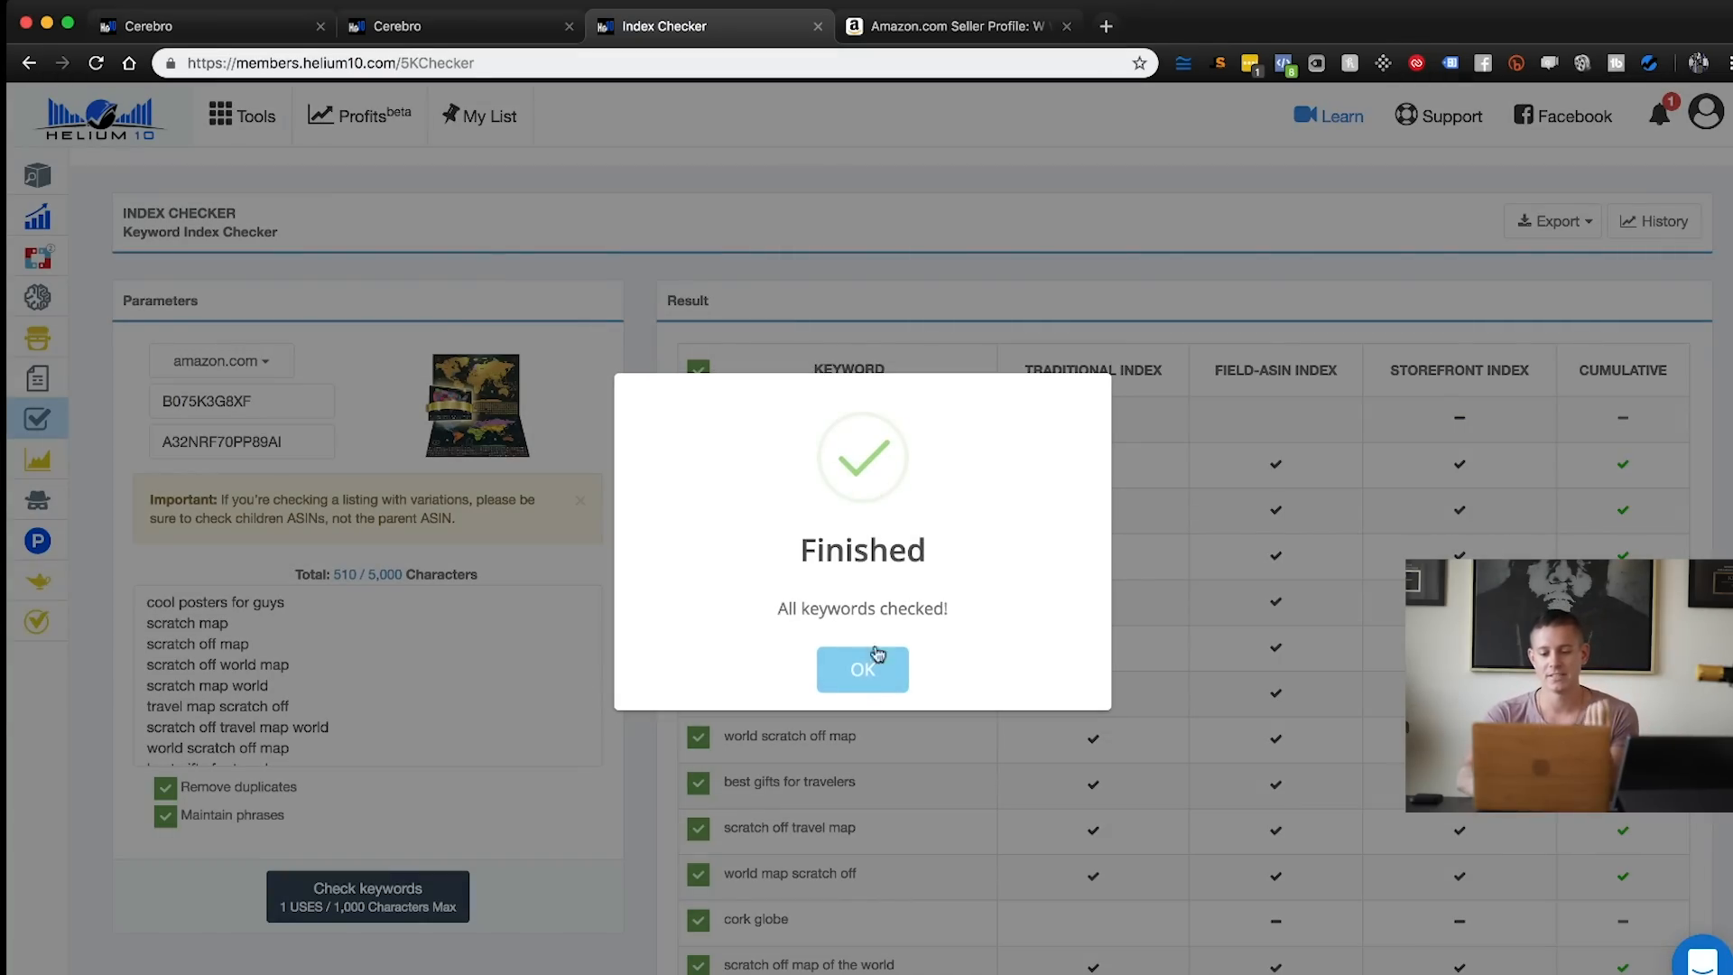
click(877, 654)
scroll(1190, 666, down, 3)
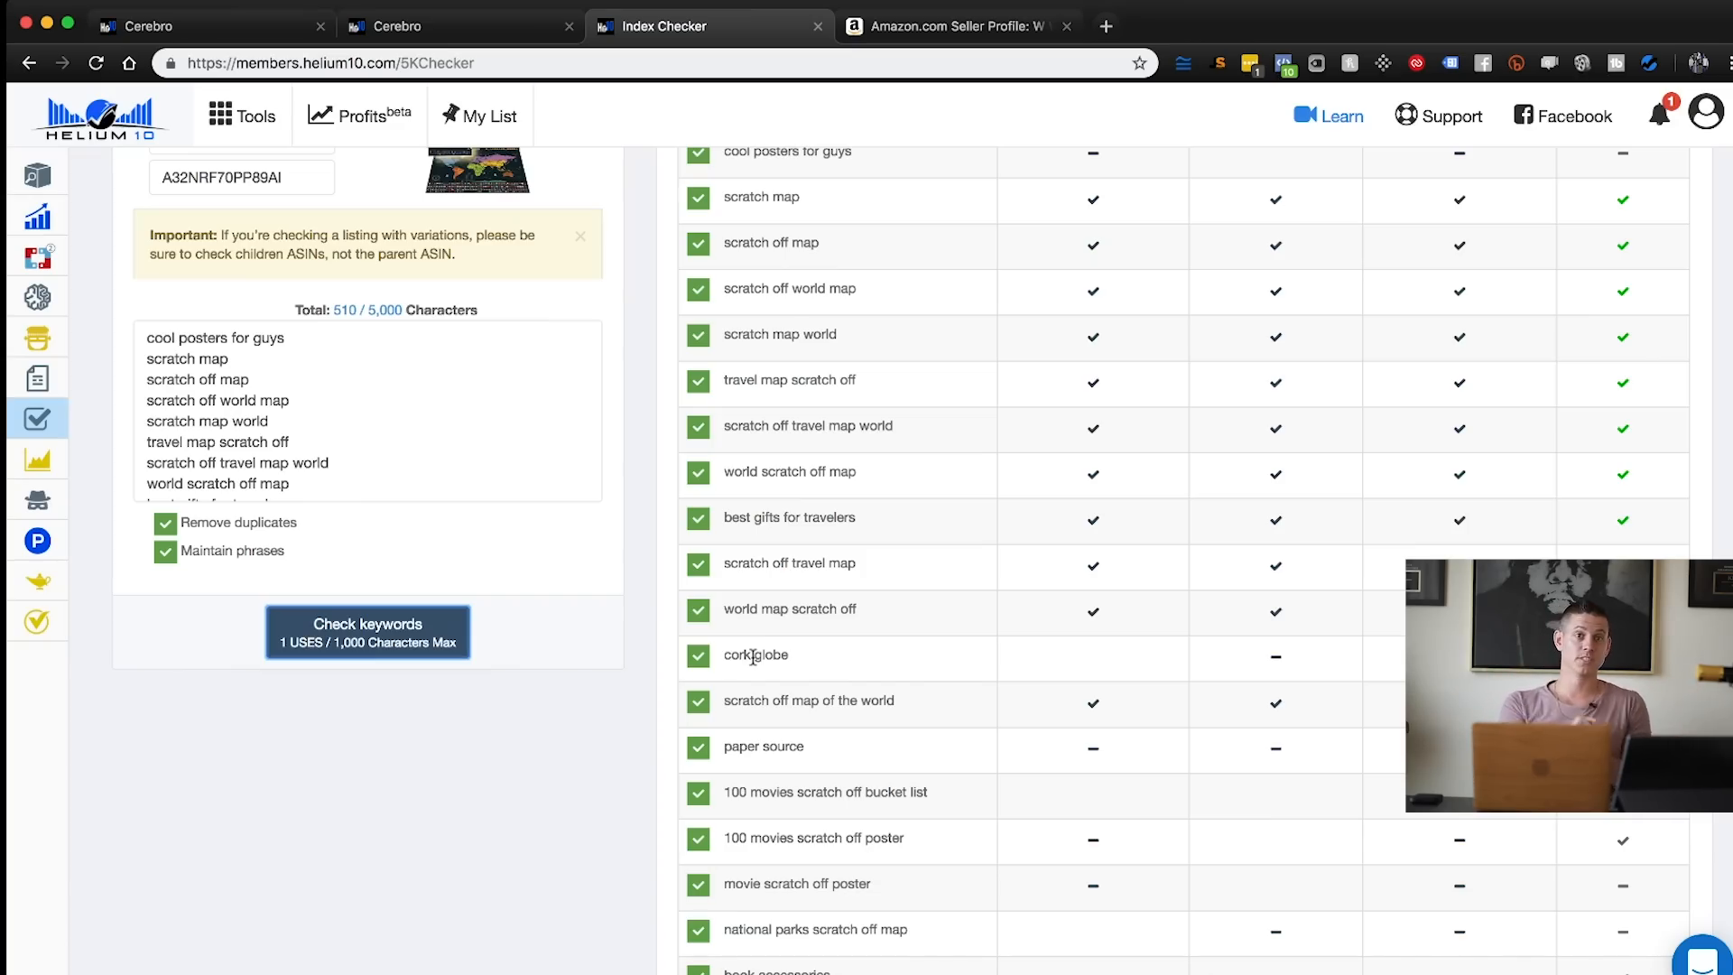
scroll(1201, 630, down, 4)
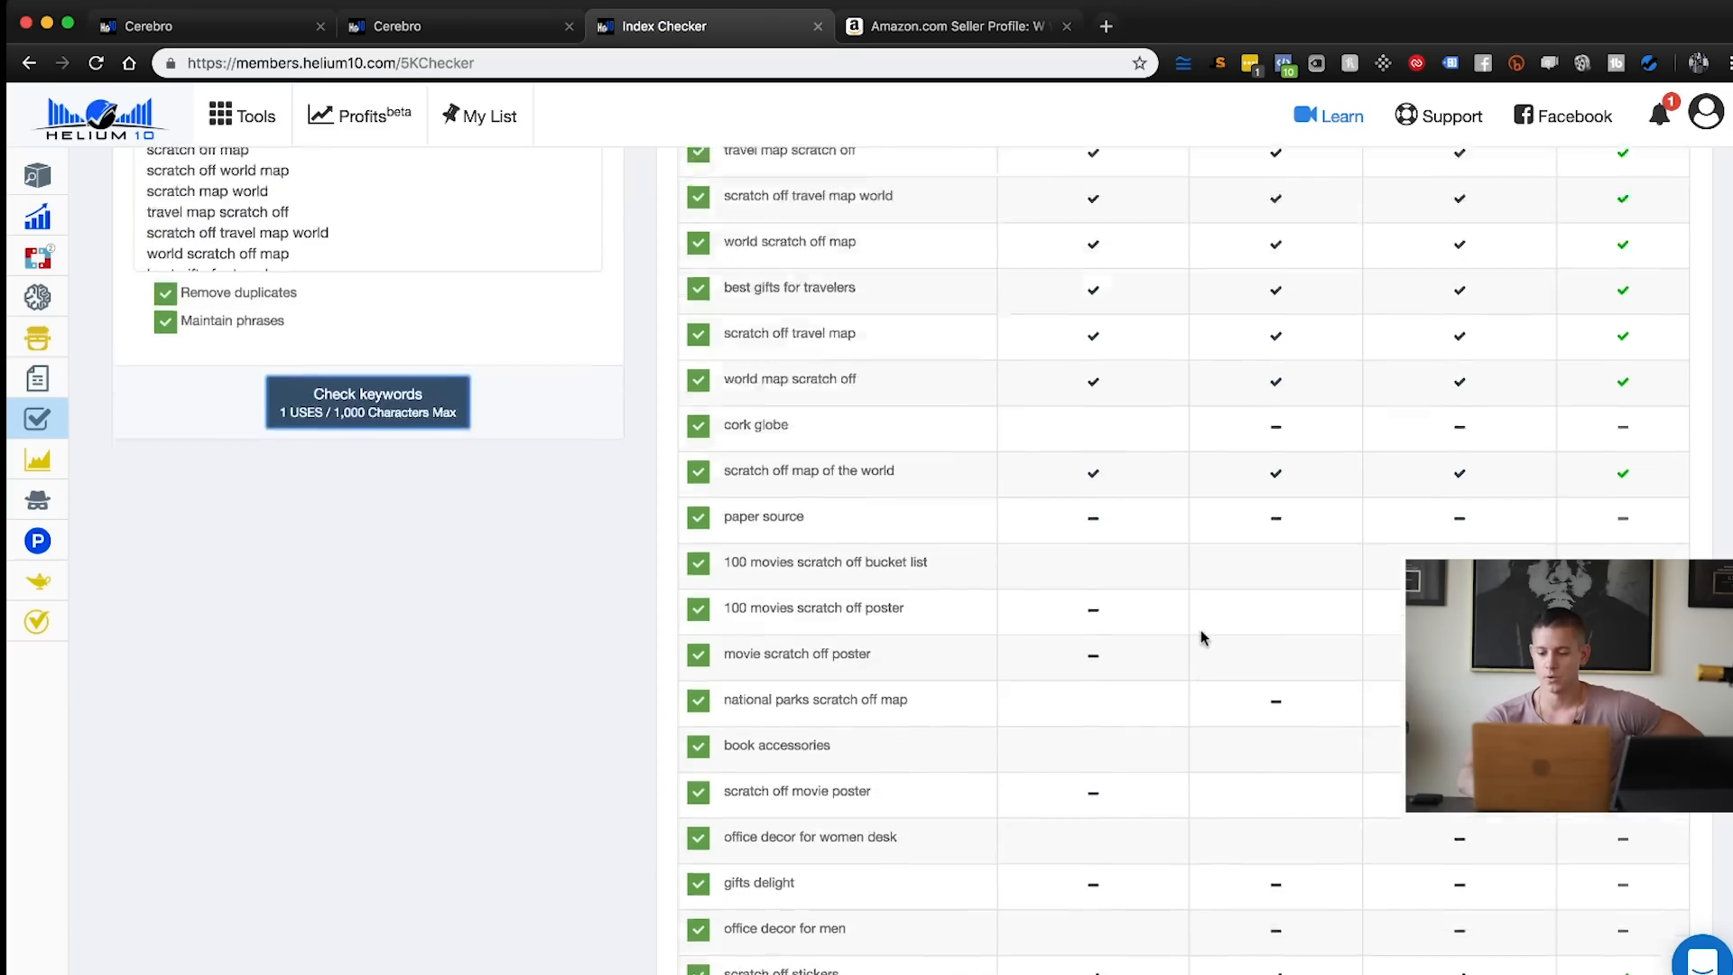
scroll(1200, 630, up, 10)
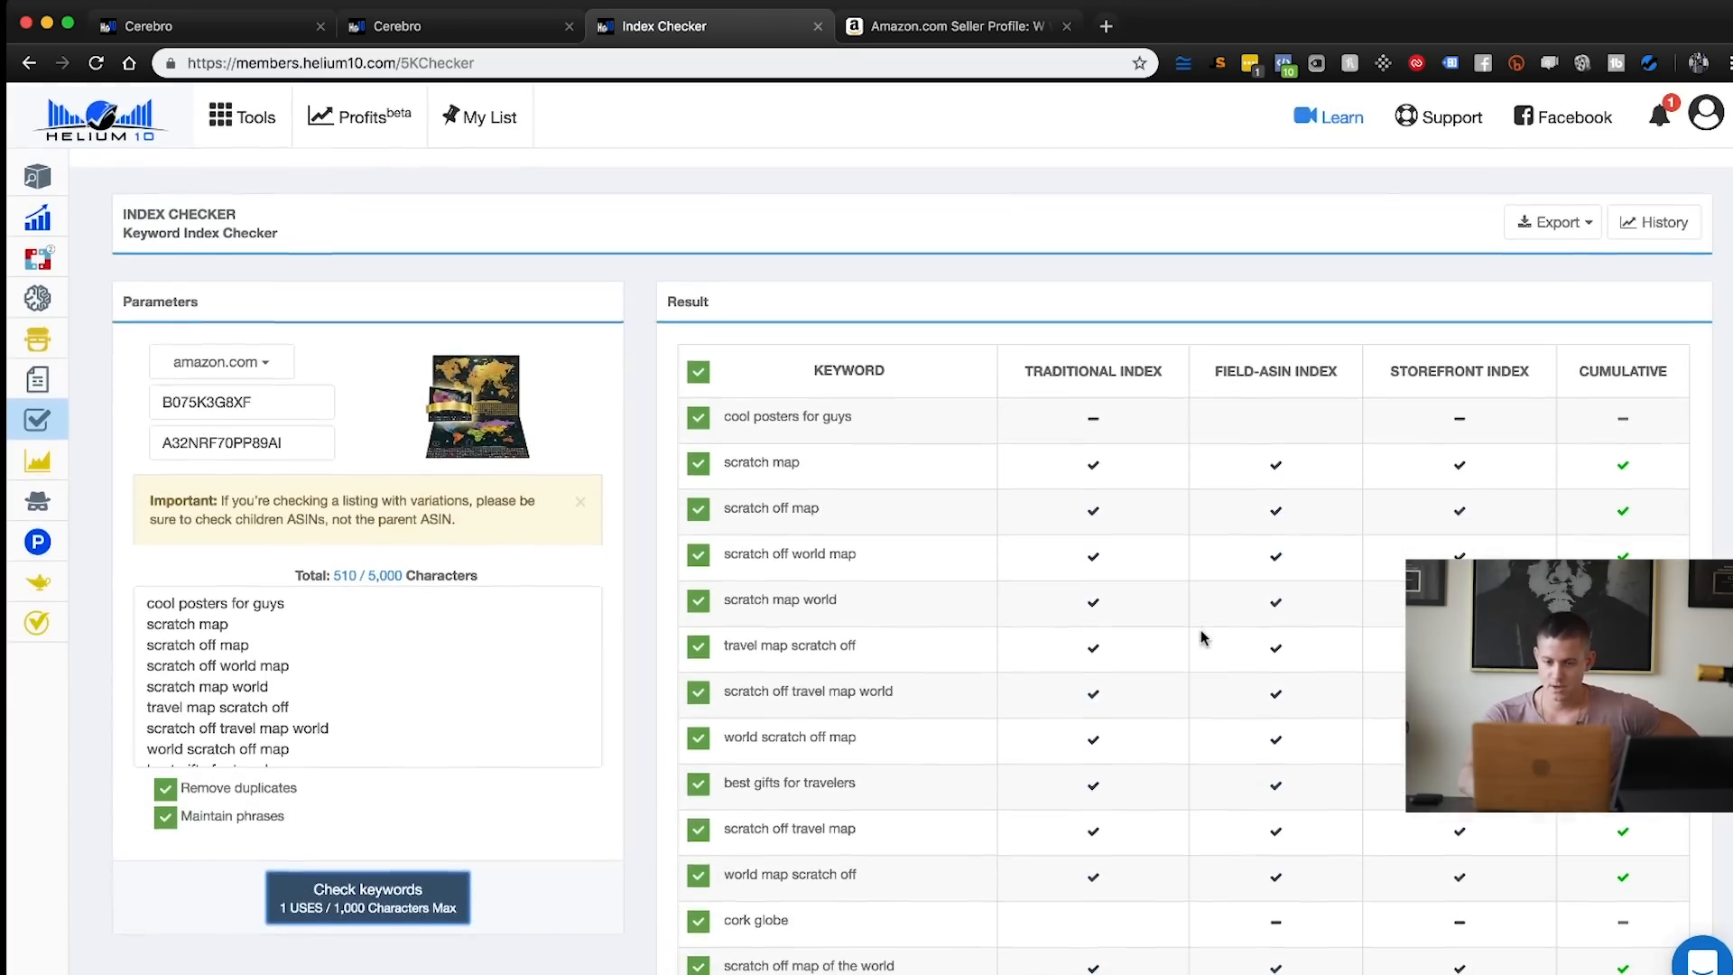